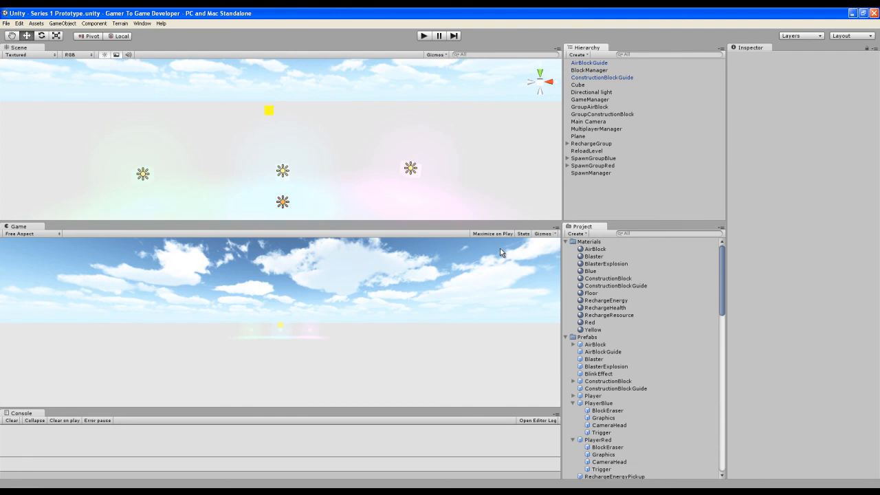
- Create a new material named ParticleCannon in the Materials folder
right_click(588, 242)
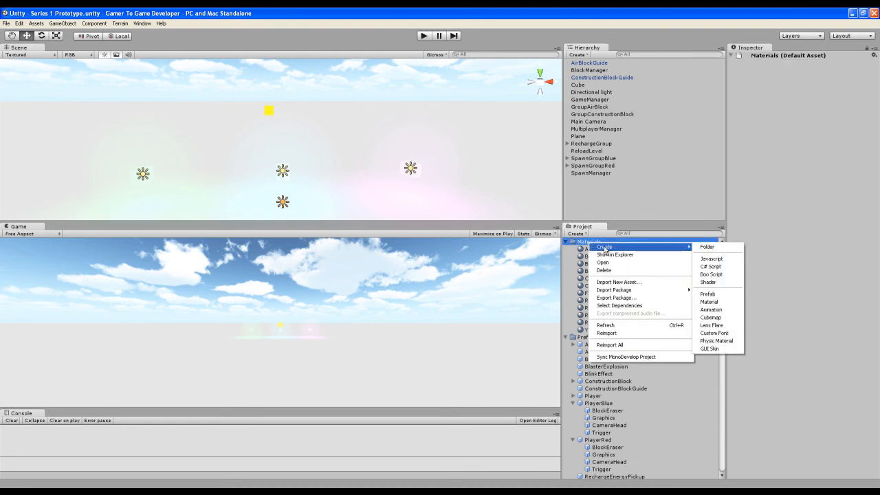
mouse_move(657, 247)
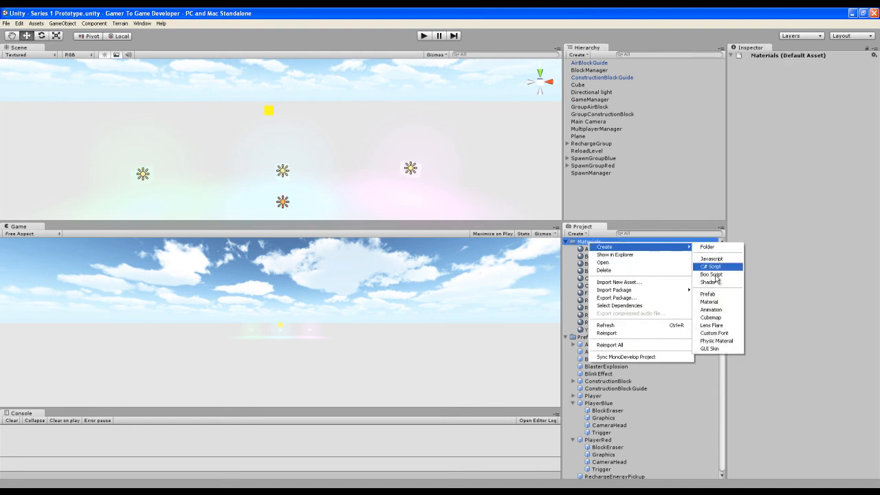
click(705, 308)
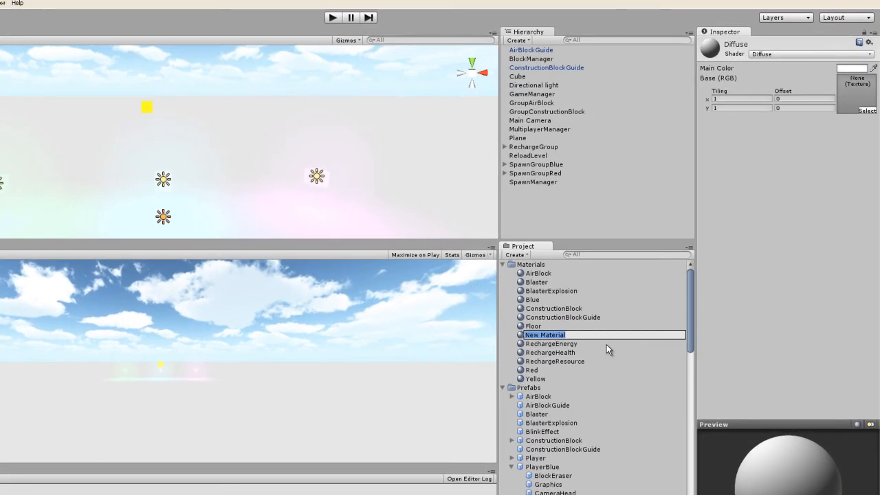
text(ParticleCannon)
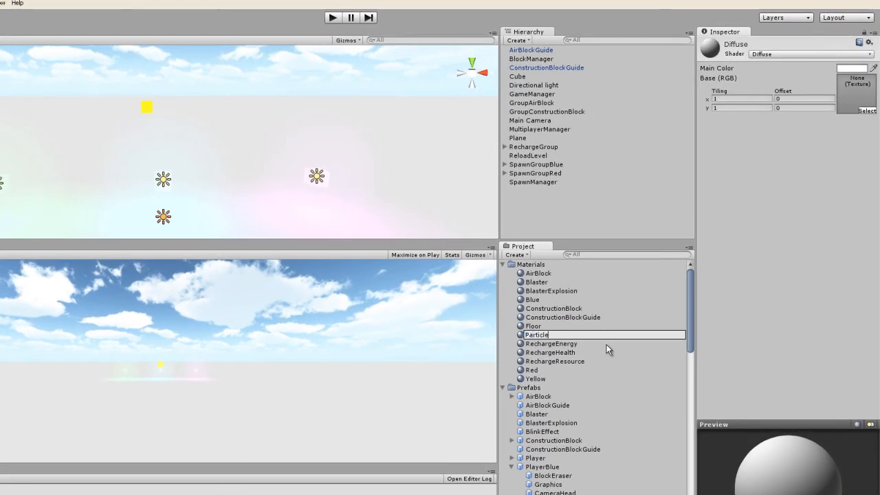
key(Return)
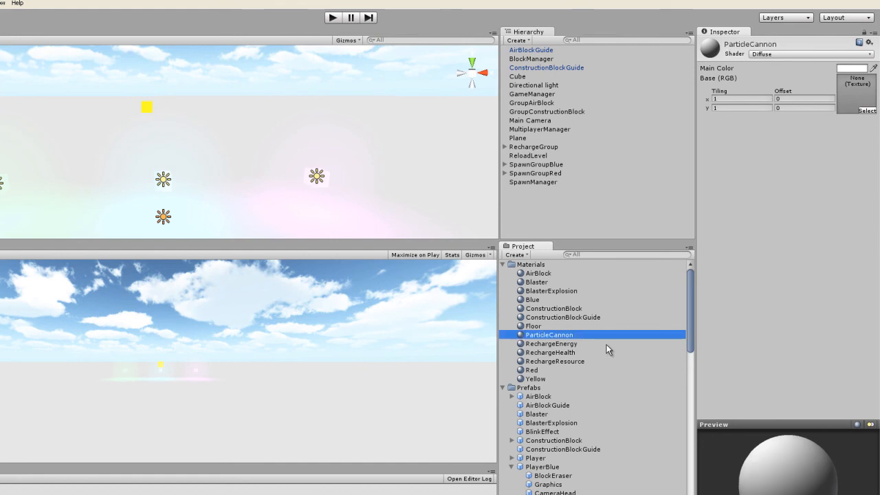
- Assign the BlasterExplosion texture to the ParticleCannon material and set its shader to Particles/Additive
click(867, 110)
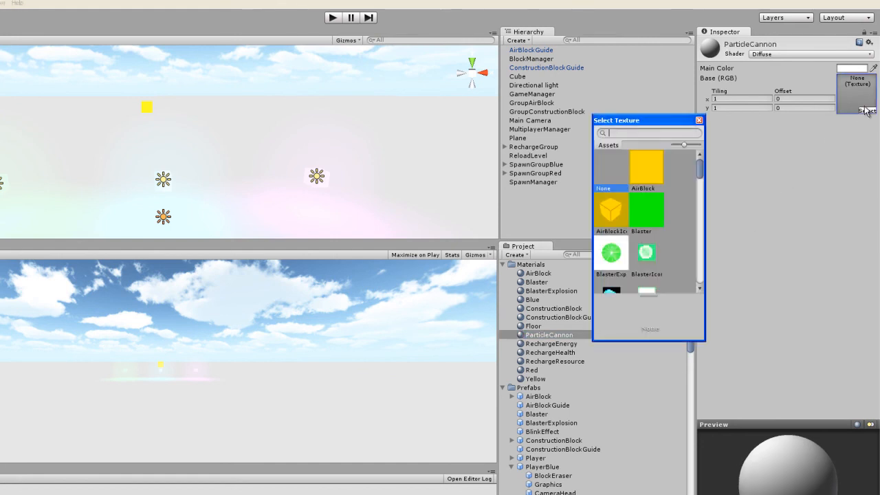
click(607, 258)
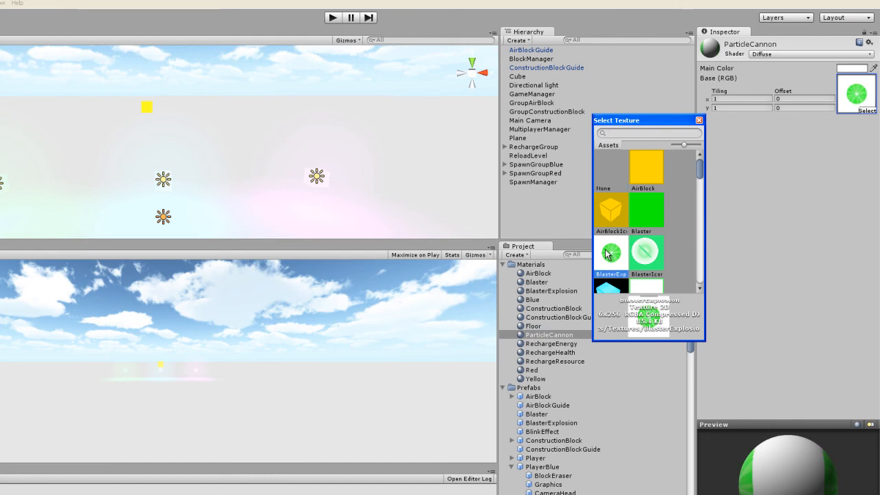
double_click(605, 251)
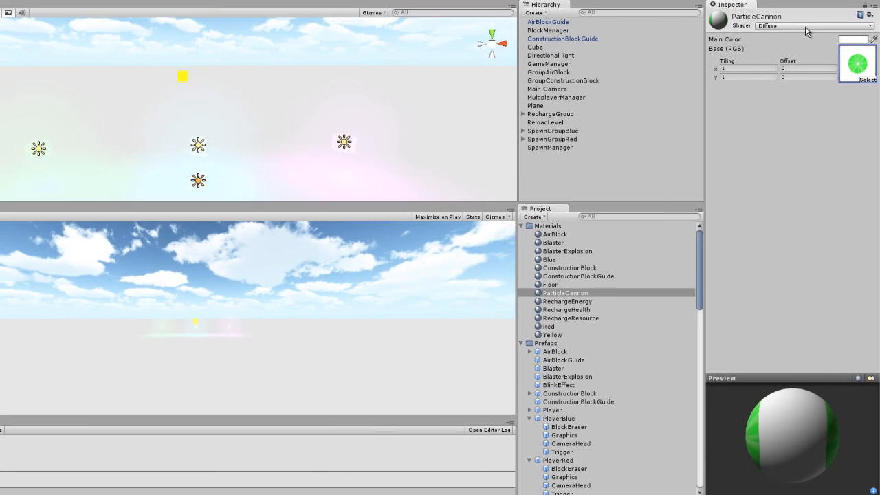
click(872, 27)
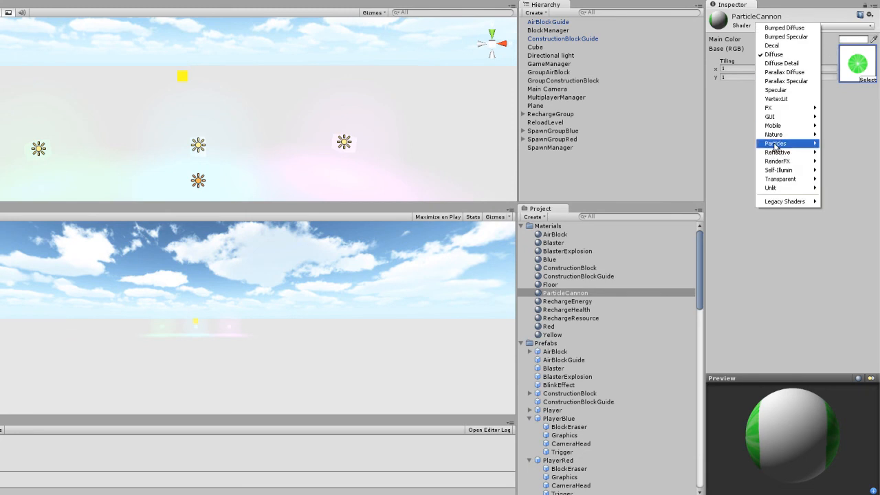
mouse_move(776, 144)
click(700, 143)
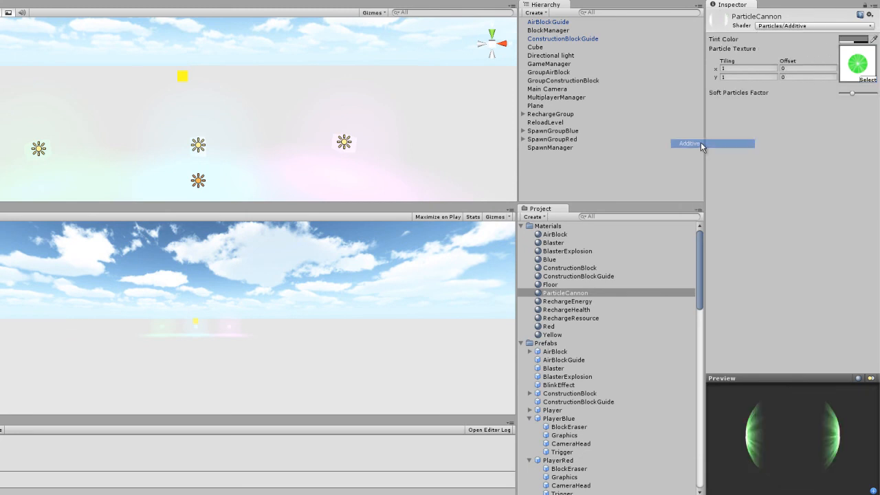
drag(760, 439, 797, 431)
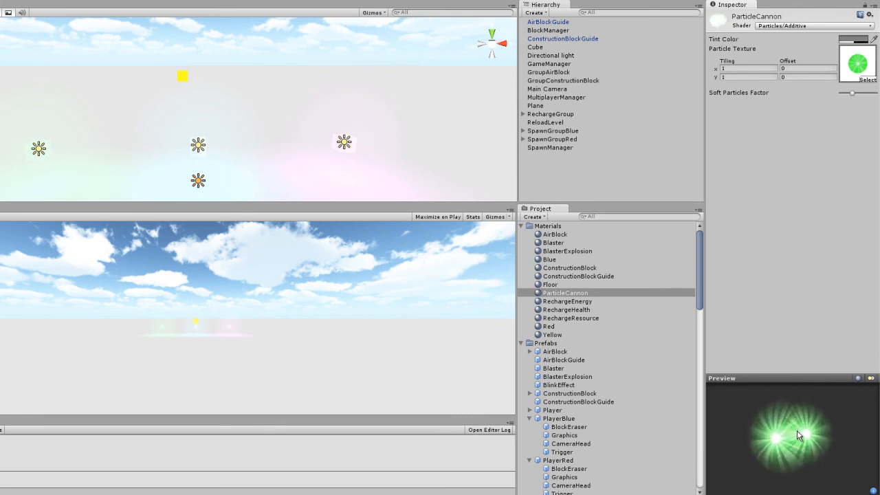
- Set the ParticleCannon material's tint color to R 90, G 180, B 255 and check it in the rotated preview
click(854, 40)
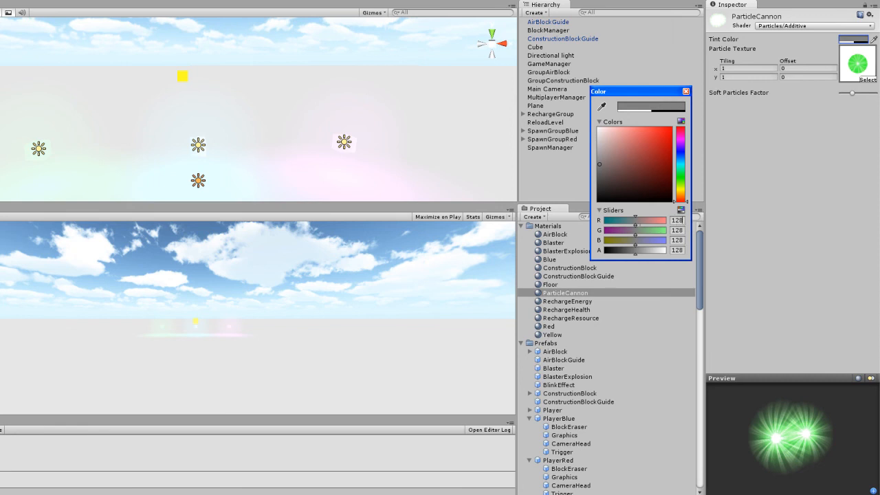
key(BackSpace)
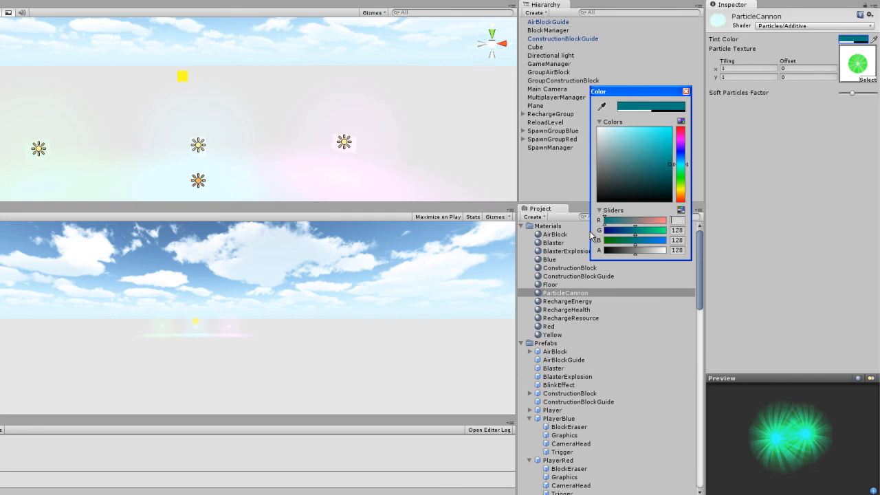
text(90)
key(Tab)
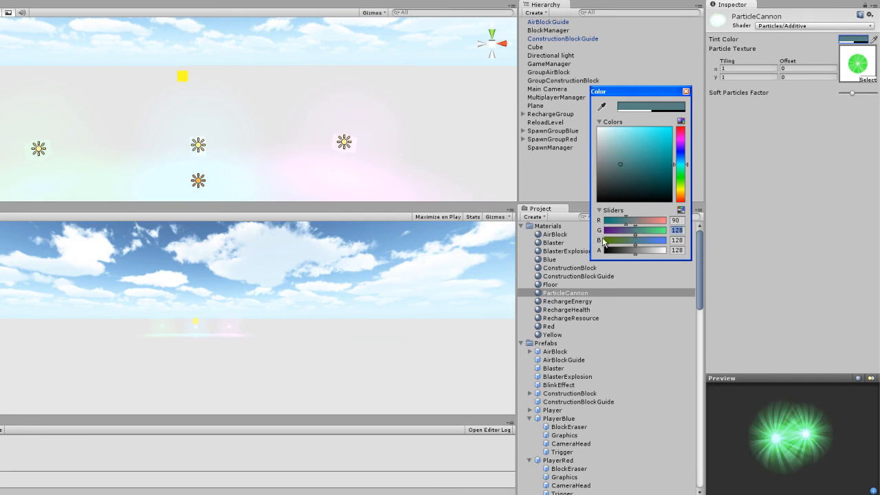
text(180)
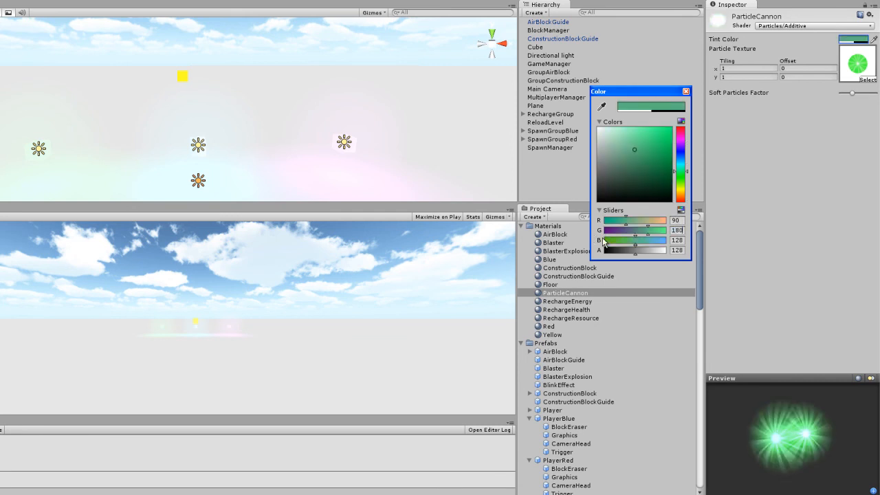
key(Tab)
text(255)
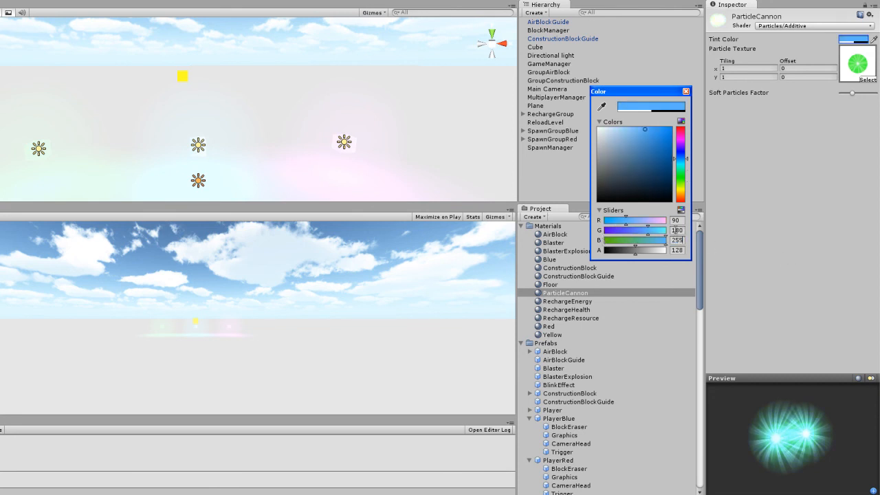
drag(776, 439, 798, 442)
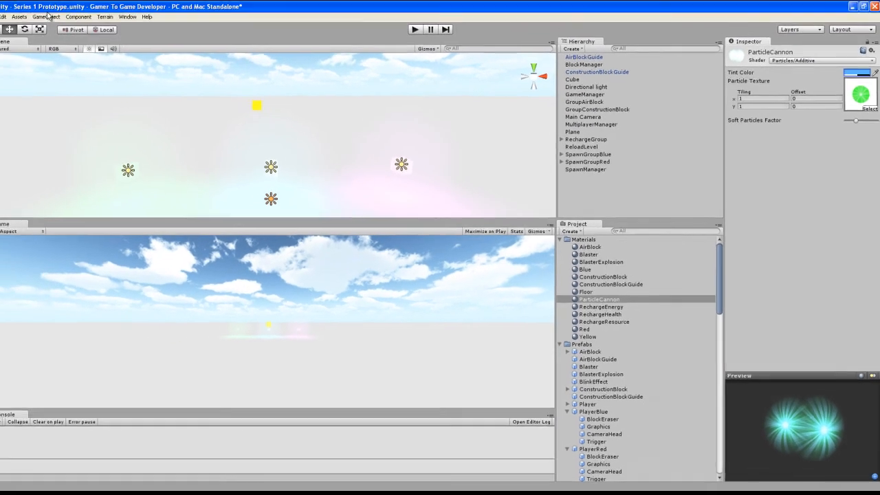
- Create an empty game object and add an Ellipsoid Particle Emitter component to it
click(63, 23)
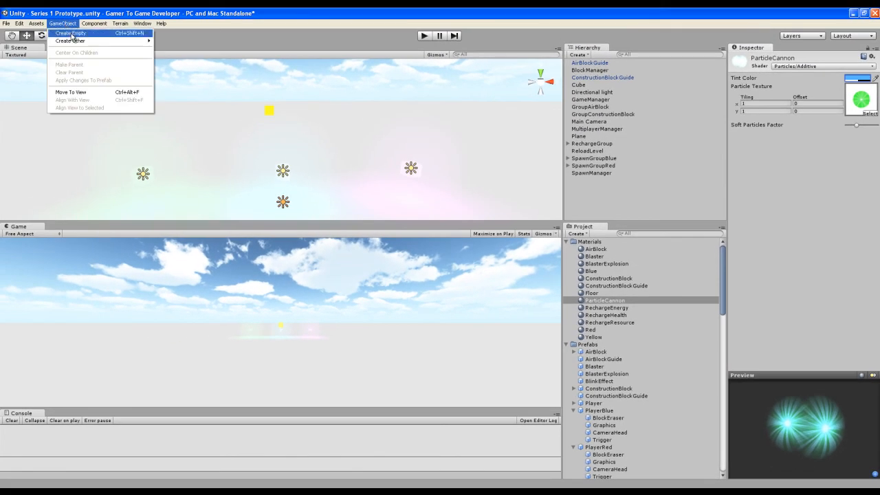
click(72, 34)
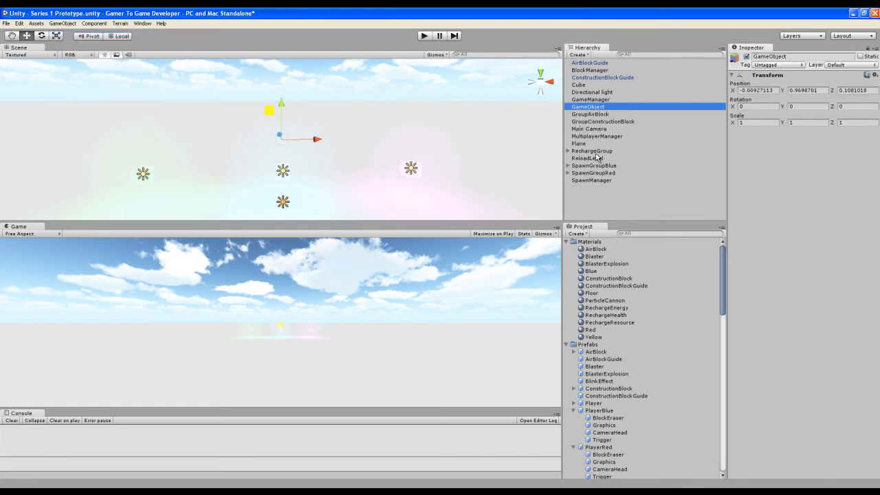
click(84, 24)
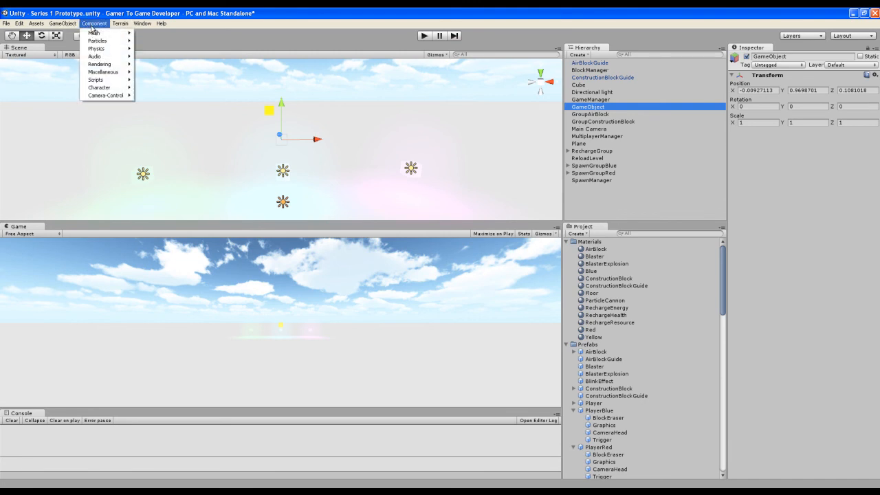
mouse_move(100, 42)
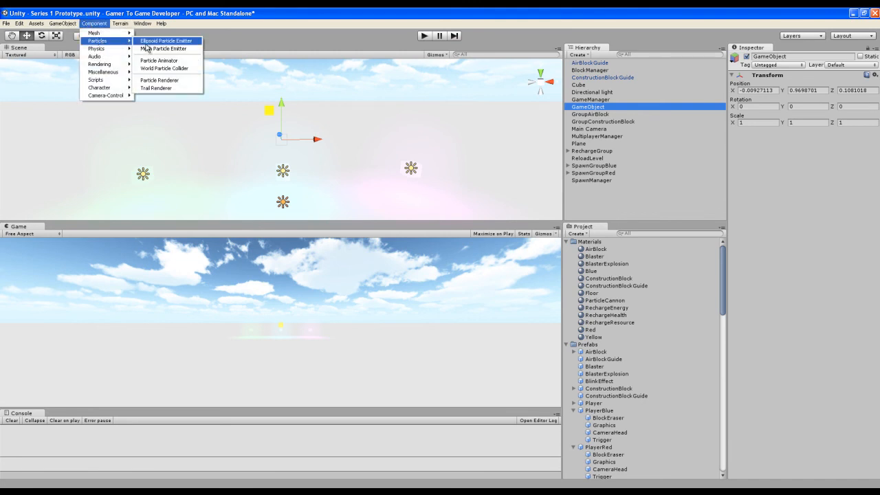
click(154, 41)
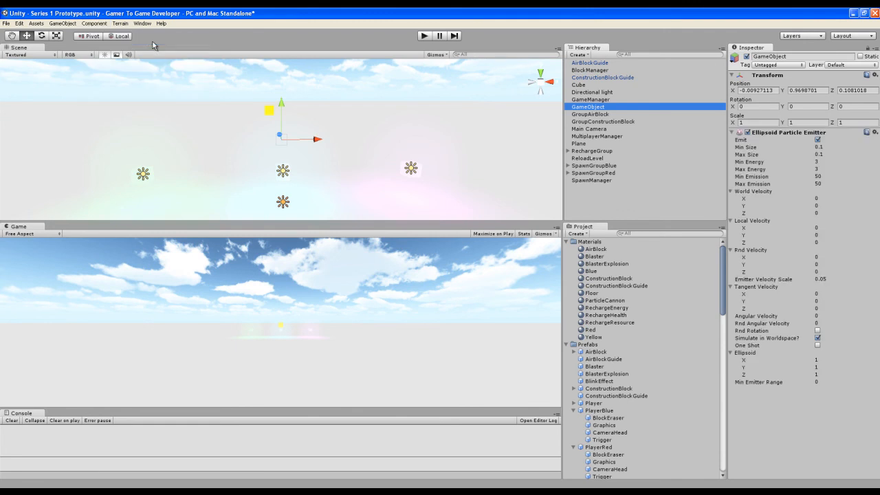
- Add a Particle Animator and a Particle Renderer component to the new game object
click(88, 24)
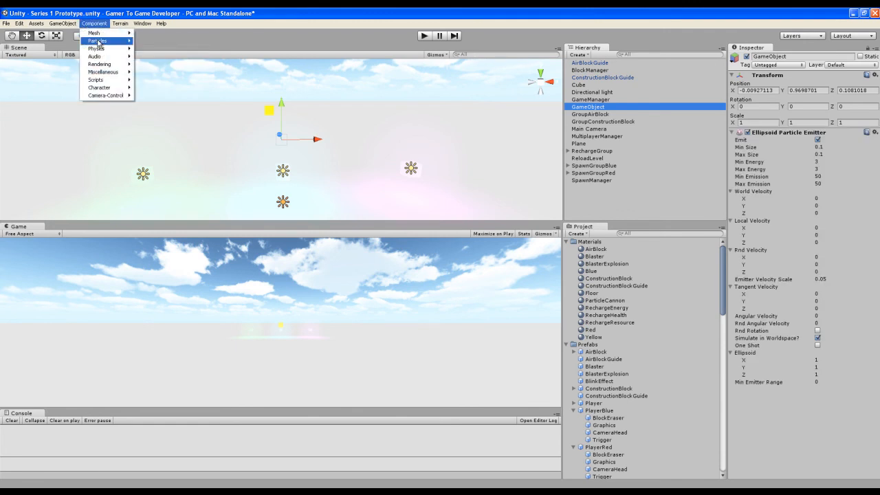
mouse_move(100, 41)
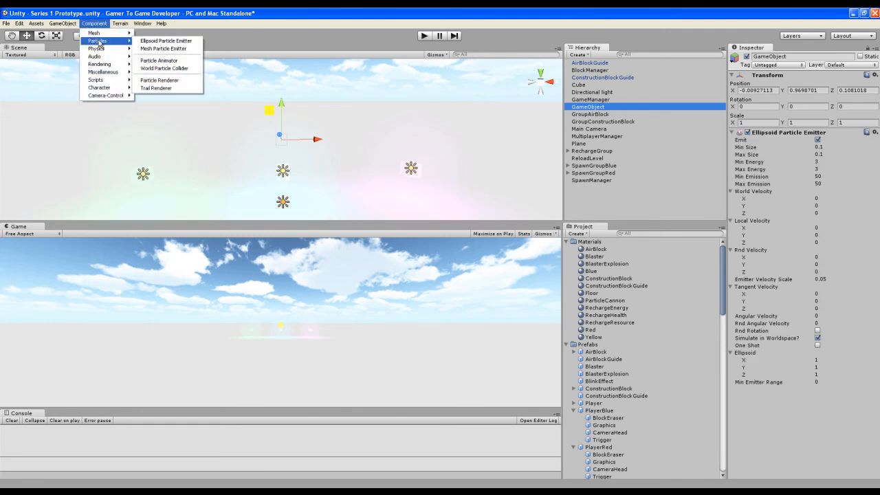
click(161, 61)
click(94, 24)
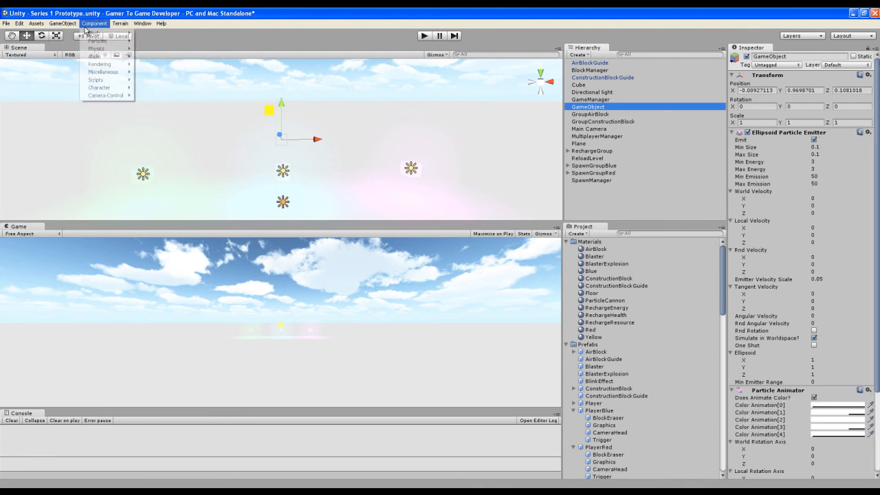
mouse_move(100, 41)
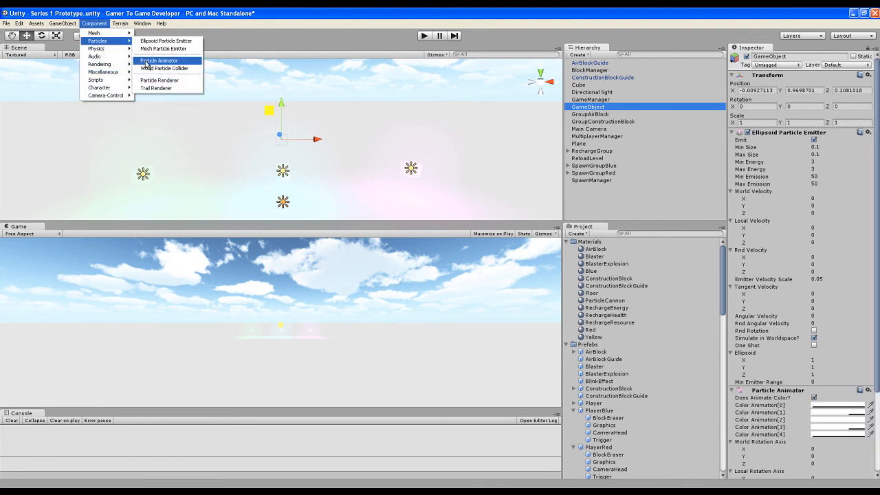
click(159, 82)
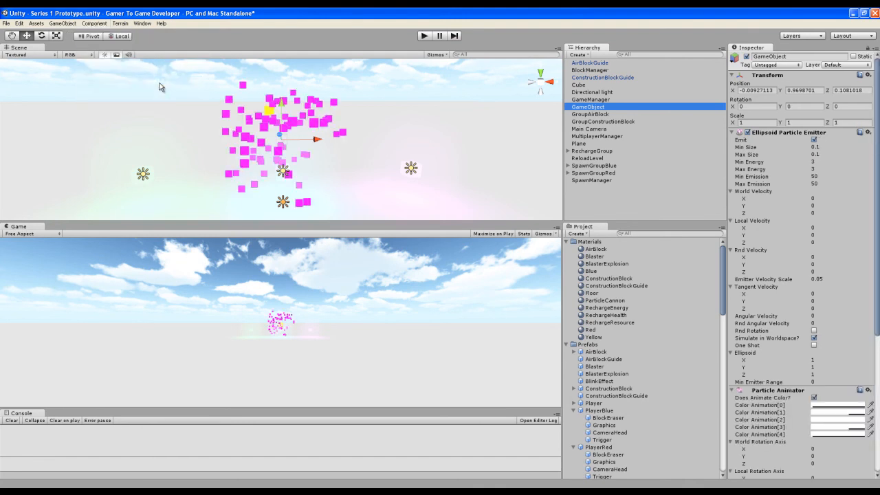
- Add a World Particle Collider component to the particle game object
click(94, 24)
mouse_move(103, 41)
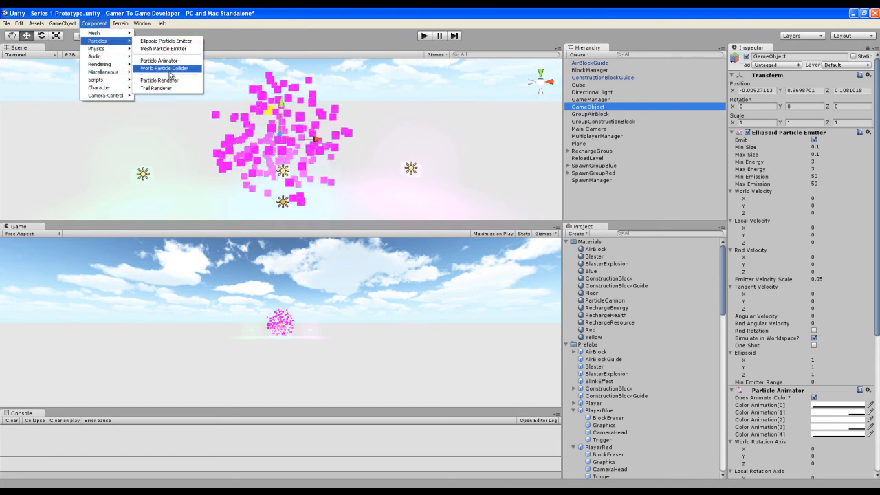
click(170, 71)
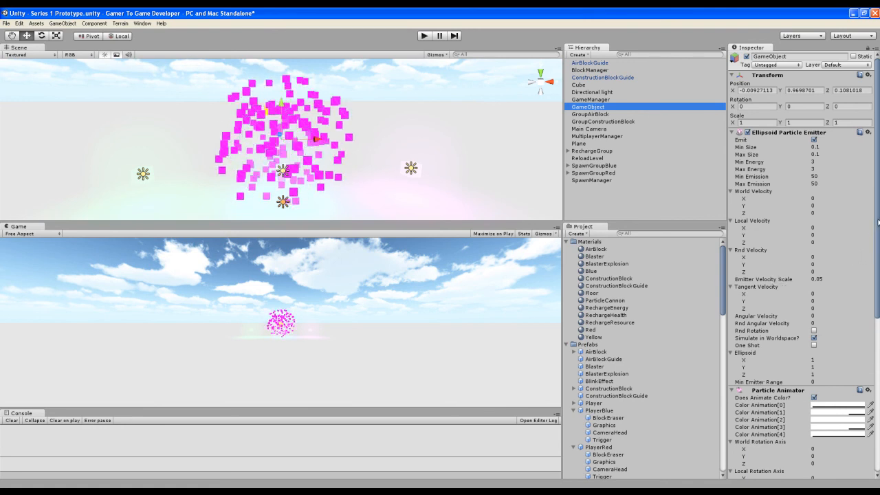
- Assign the ParticleCannon material to Element 0 of the Particle Renderer's materials
drag(878, 222, 879, 368)
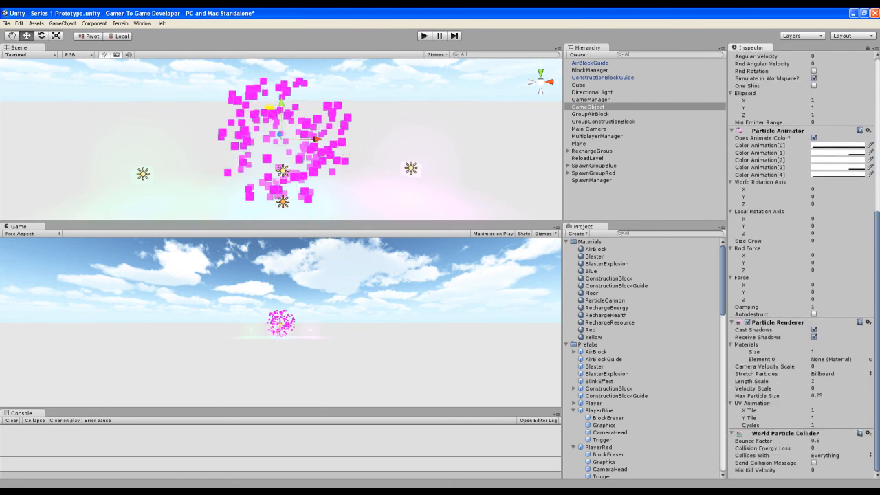
click(869, 359)
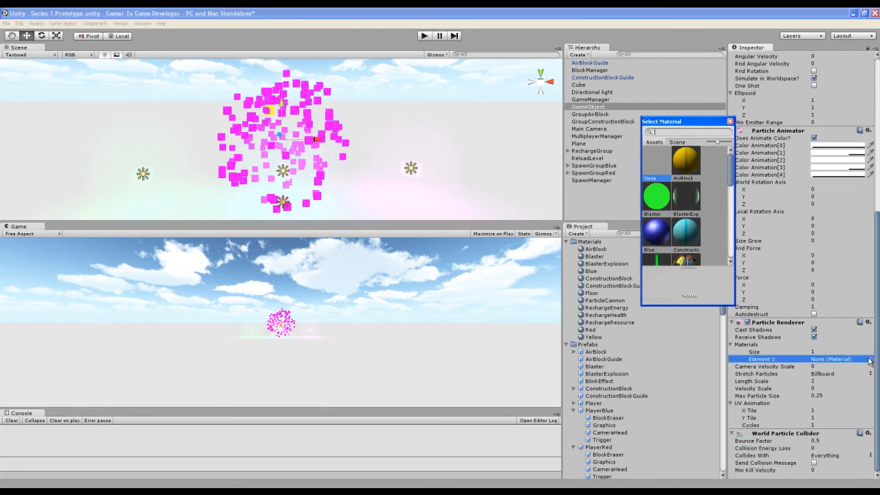
drag(733, 180, 732, 227)
double_click(657, 192)
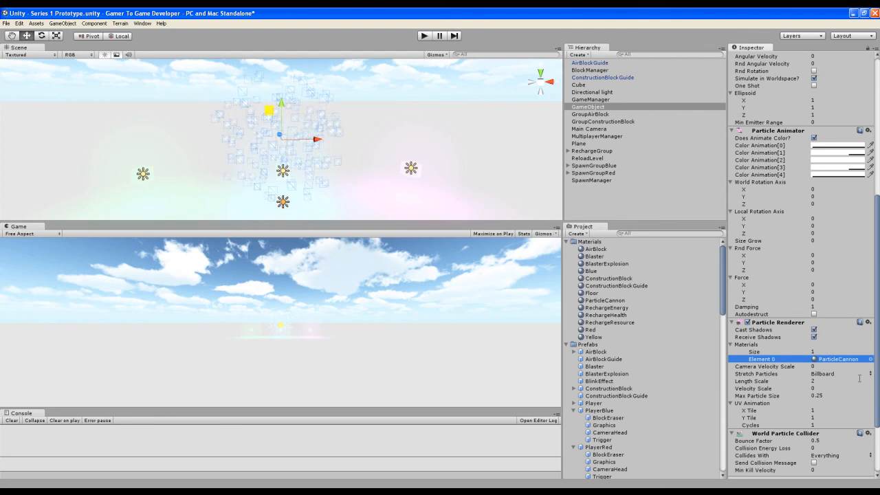
- Set the World Particle Collider's Collision Energy Loss to 3
drag(877, 384, 878, 414)
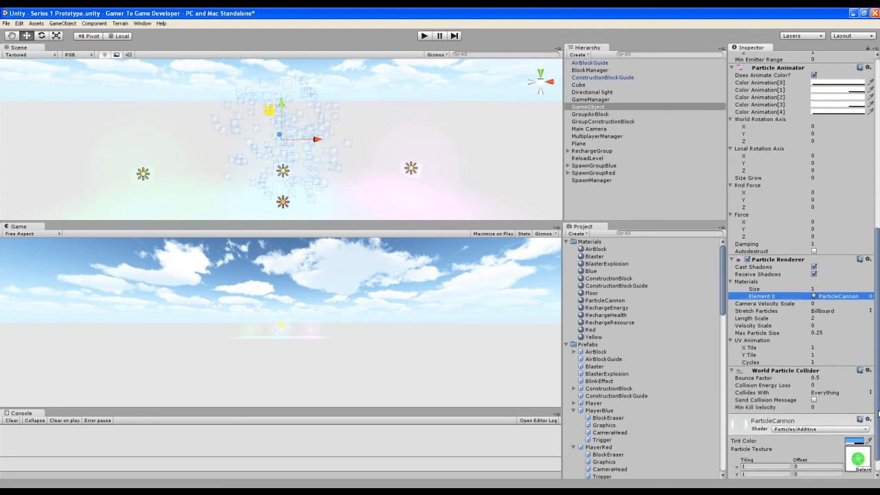
click(825, 385)
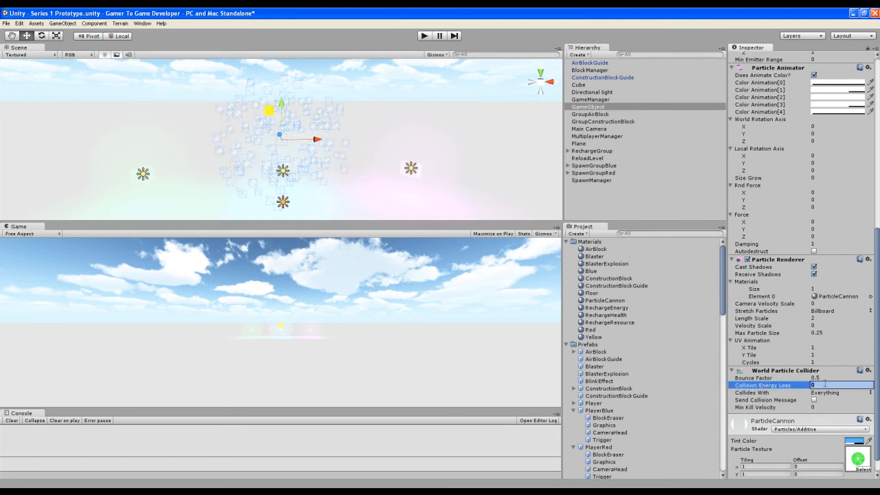
text(3)
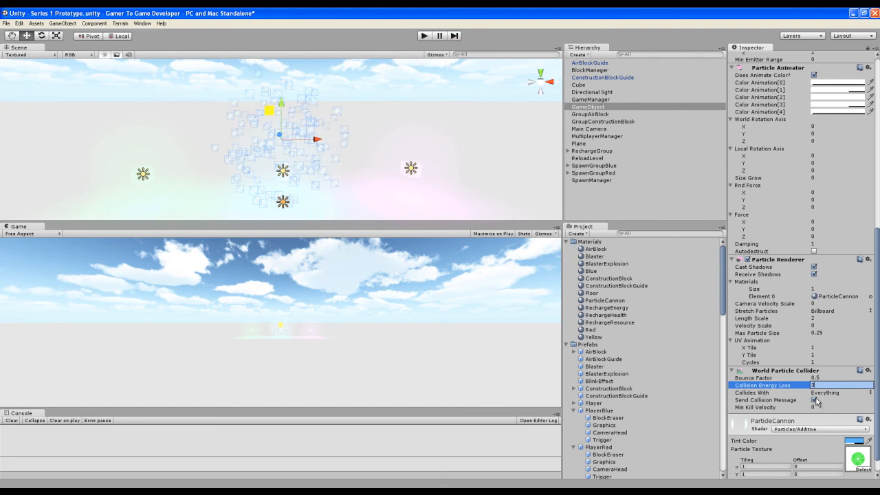
- Commit the collision energy loss of 3 and turn off Emit on the Ellipsoid Particle Emitter
key(Return)
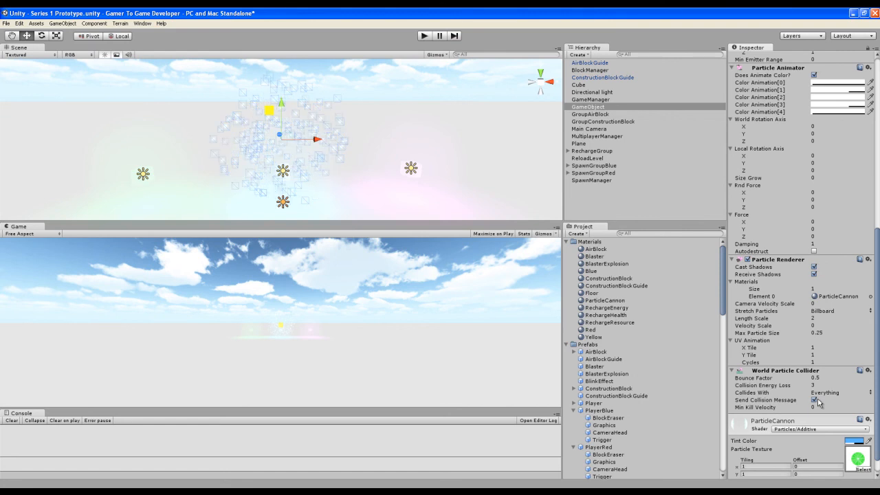
drag(878, 337, 878, 165)
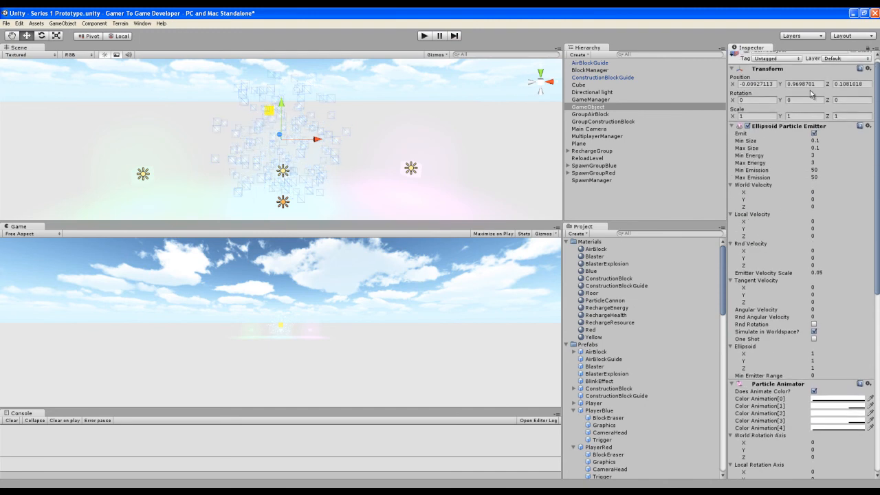
click(813, 134)
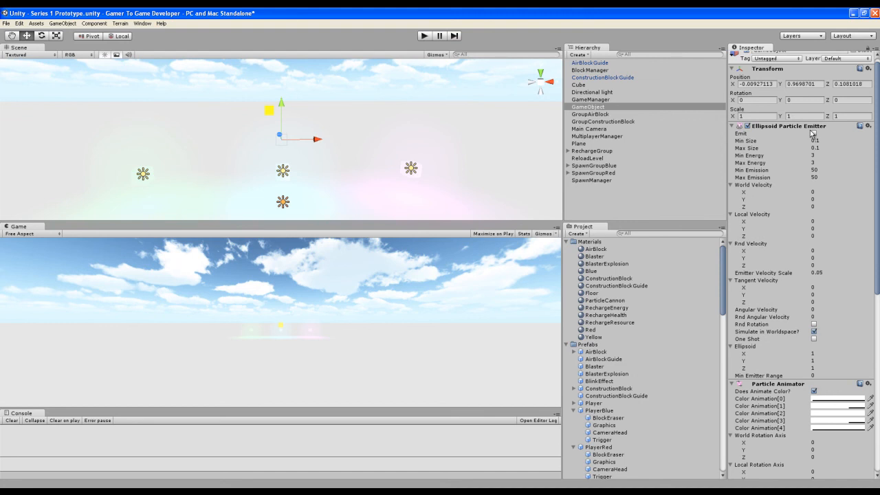
- Add a Network View component to the particle game object
click(94, 24)
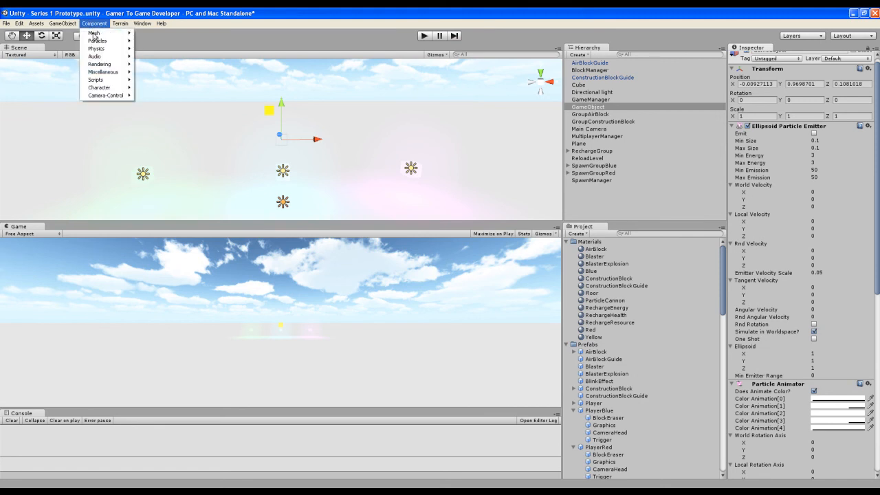
mouse_move(103, 71)
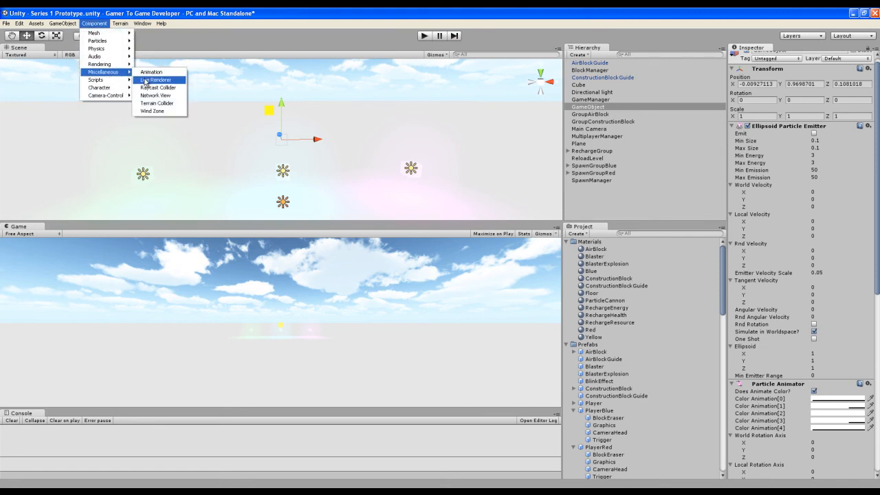
click(155, 95)
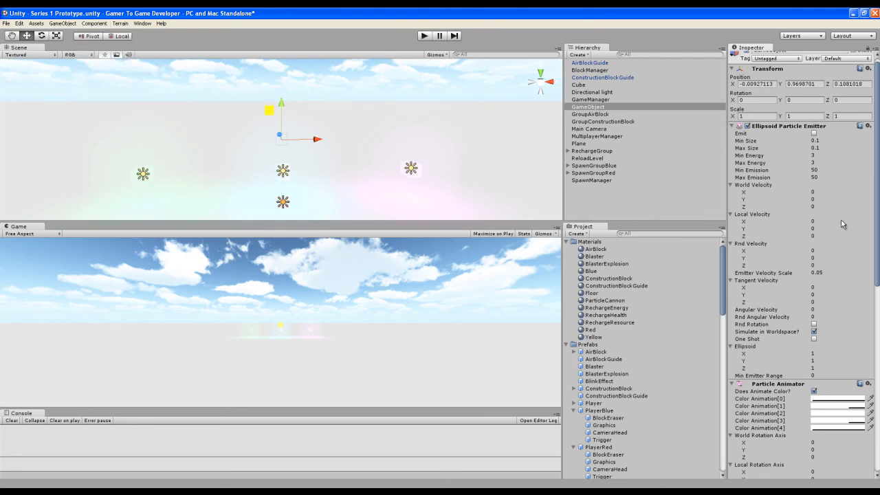
- Set the Network View's State Synchronization to Off and its Observed component to None
drag(876, 231, 877, 423)
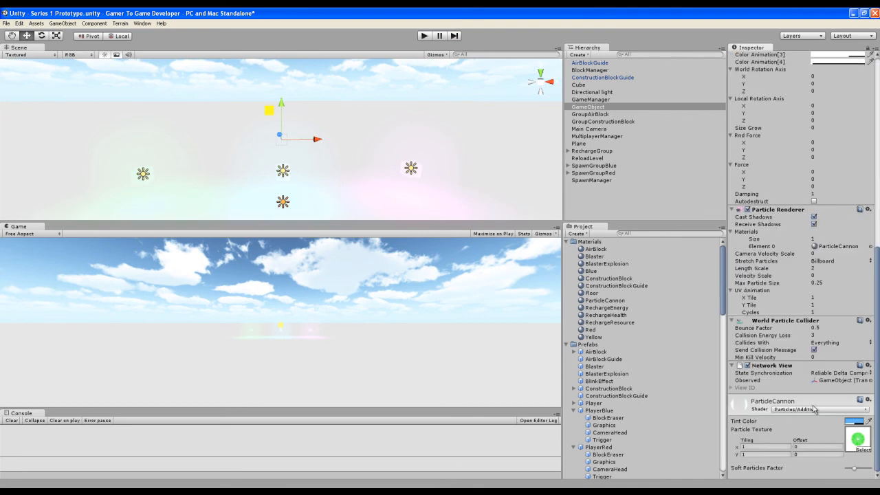
click(870, 373)
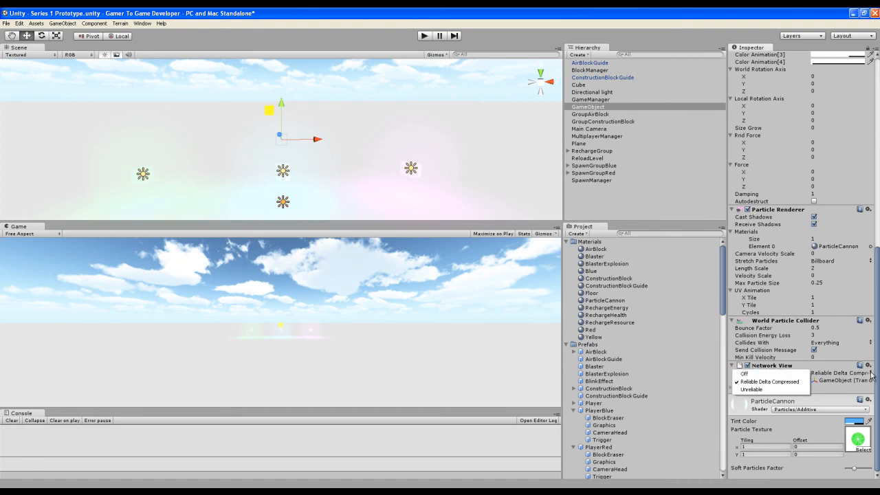
click(744, 373)
click(871, 380)
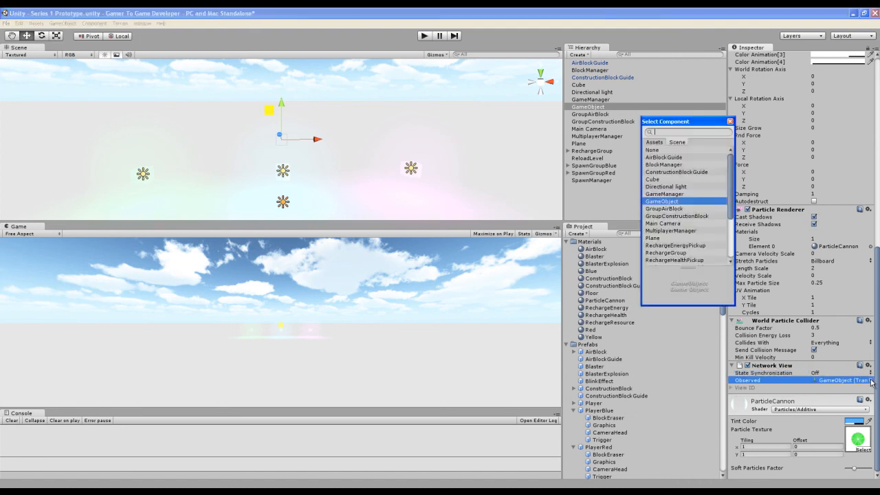
click(659, 150)
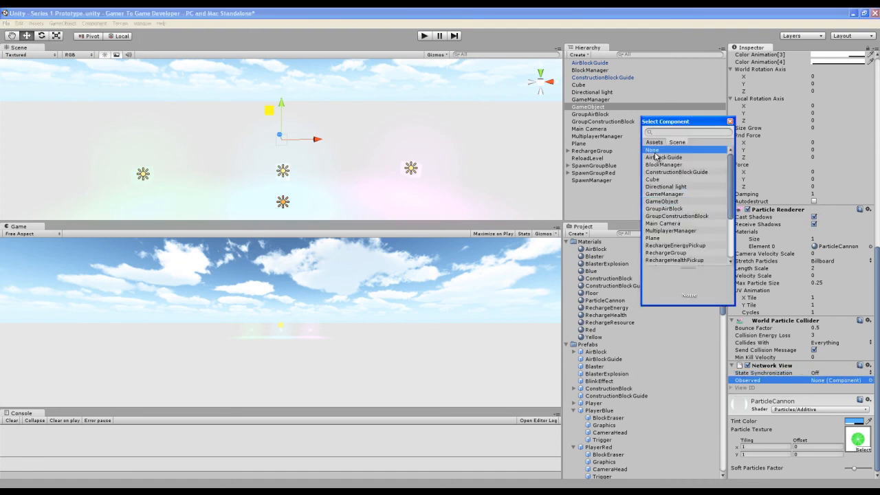
click(730, 122)
- Reset the position of the particle game object's Transform
drag(877, 302, 869, 221)
scroll(868, 221, up, 5)
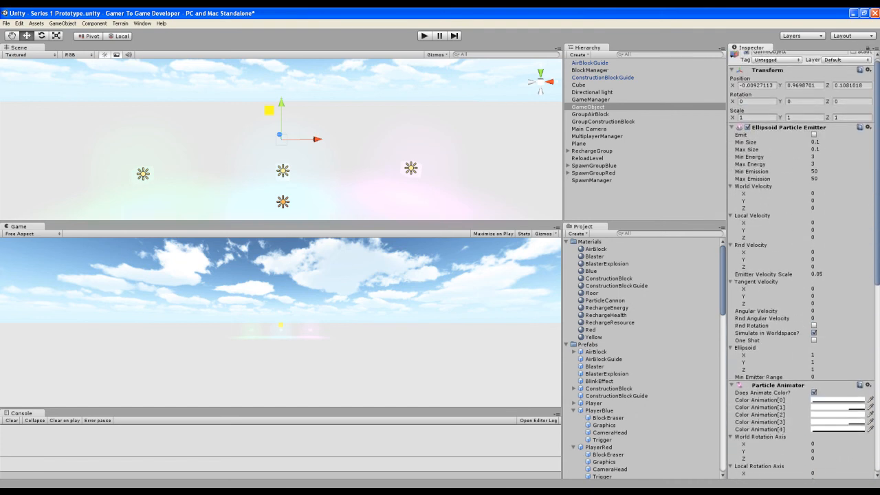
scroll(868, 317, down, 10)
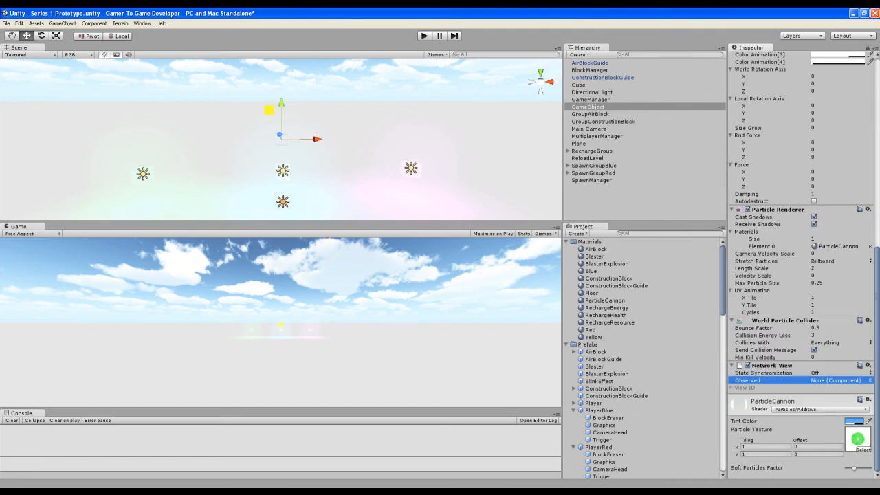
scroll(866, 335, up, 2)
scroll(866, 336, down, 2)
drag(878, 300, 878, 105)
click(869, 75)
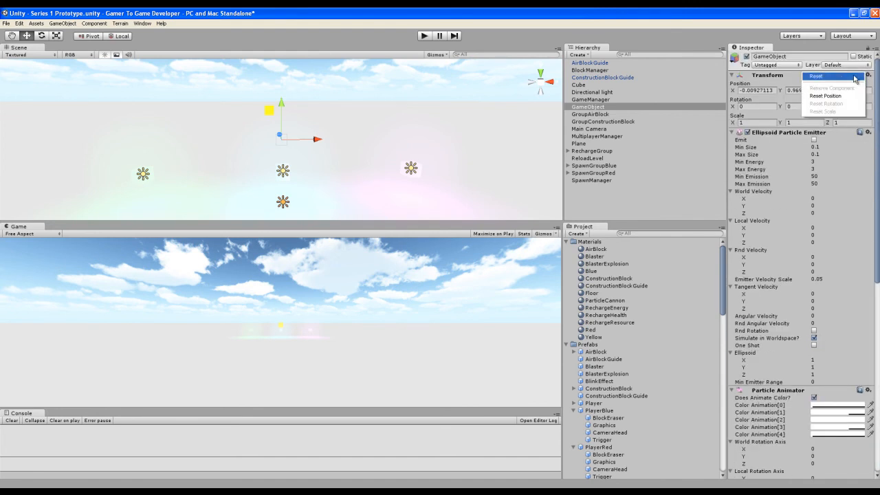
click(825, 96)
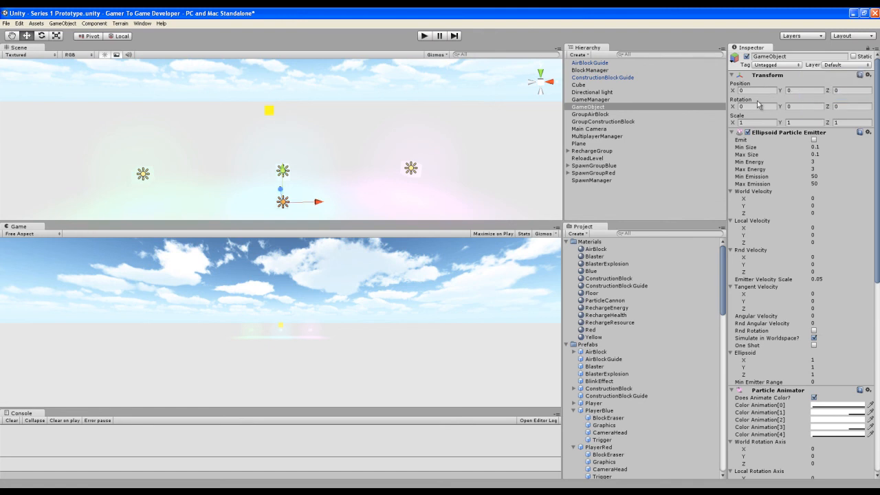
- Check the PlayerBlue prefab's transform and set the particle game object's Y position to 0.5
click(595, 411)
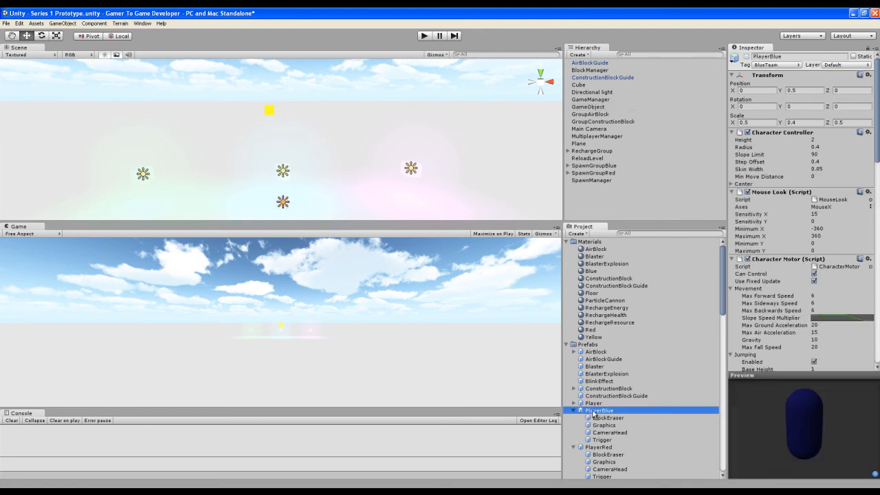
click(588, 108)
click(798, 90)
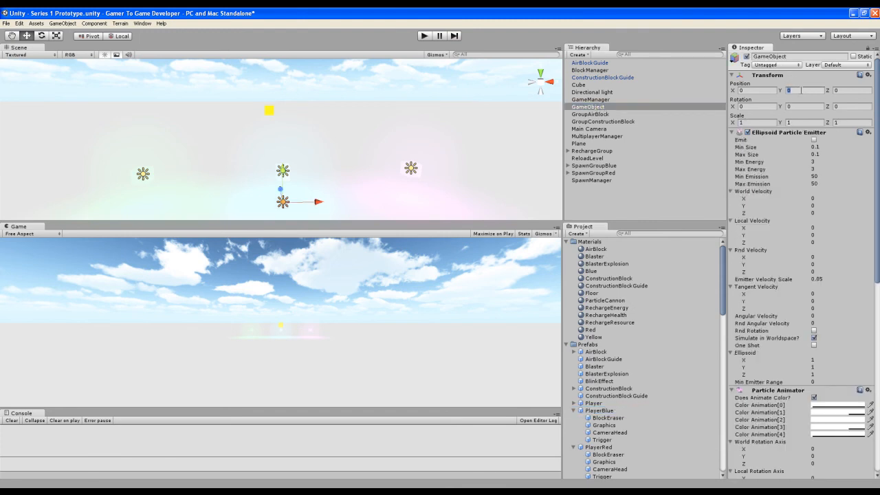
text(0.5)
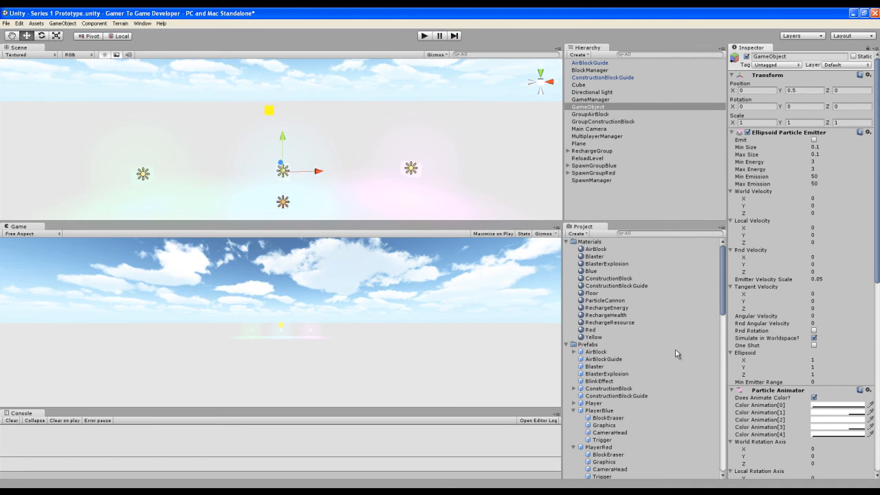
- Create a new prefab named ParticleCannon in the Prefabs folder
right_click(583, 349)
mouse_move(613, 352)
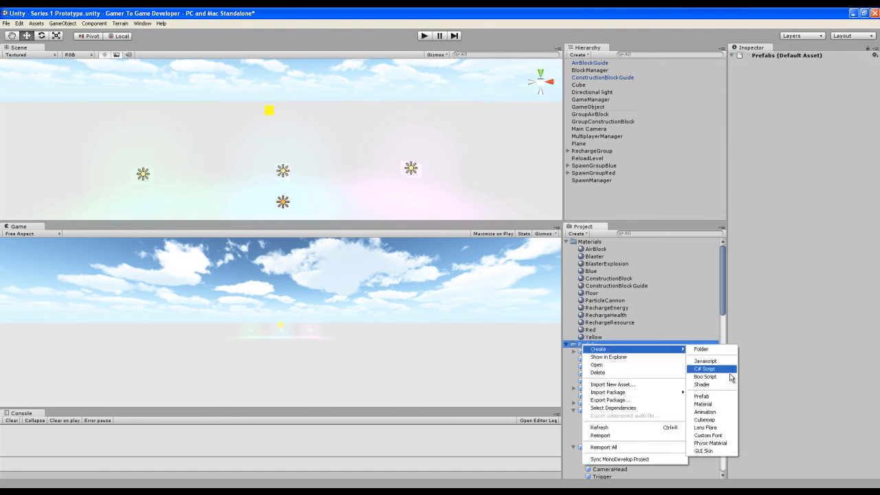
click(716, 398)
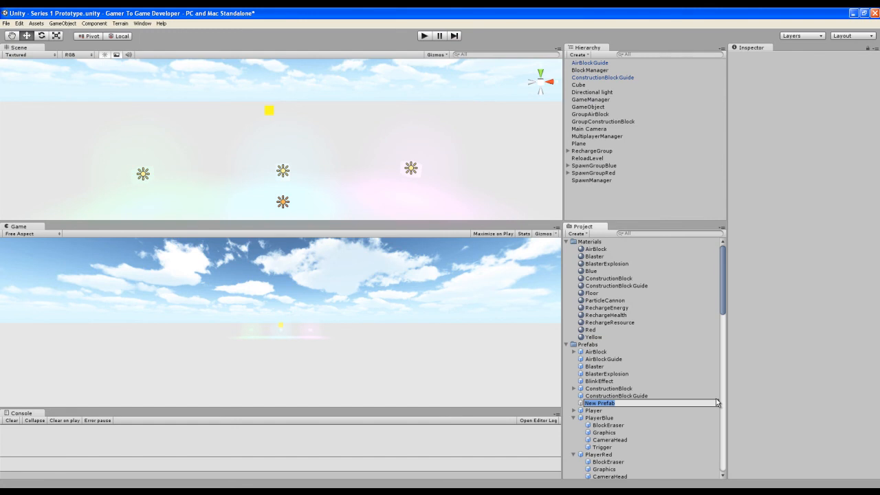
text(ParticleCannon)
key(Return)
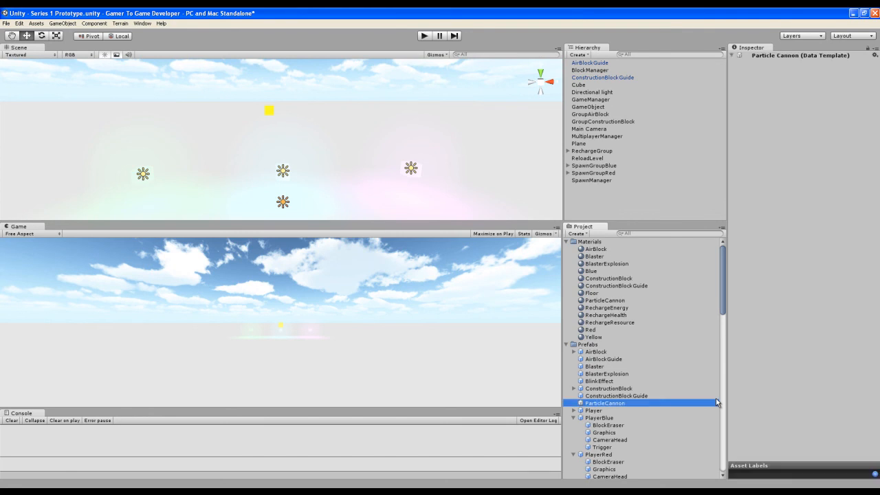
- Store the particle game object in the ParticleCannon prefab and delete the original from the scene
click(581, 107)
drag(582, 108, 586, 406)
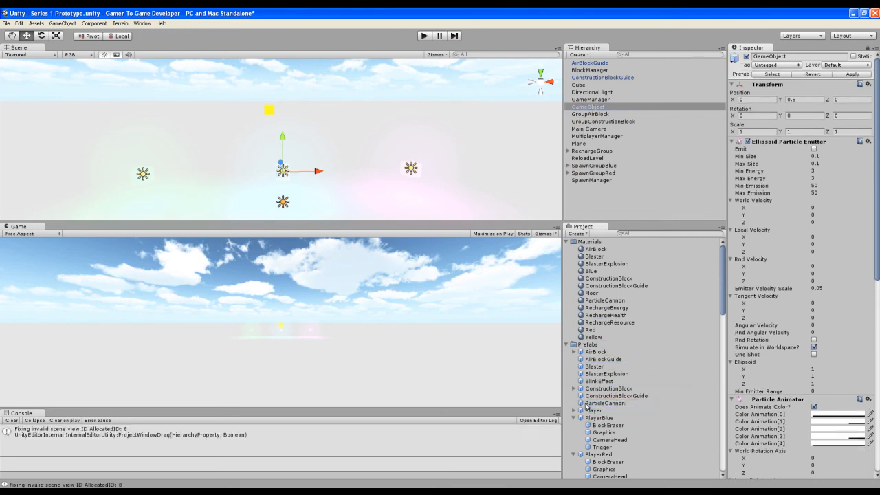
click(597, 108)
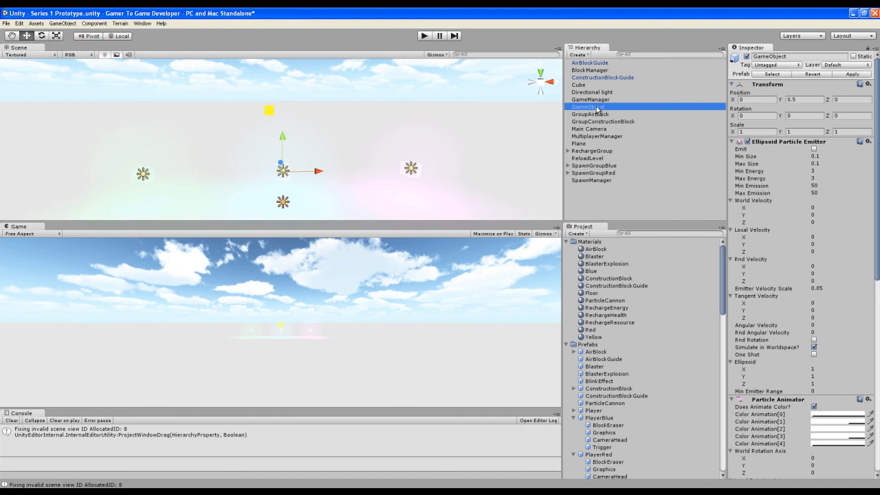
key(Delete)
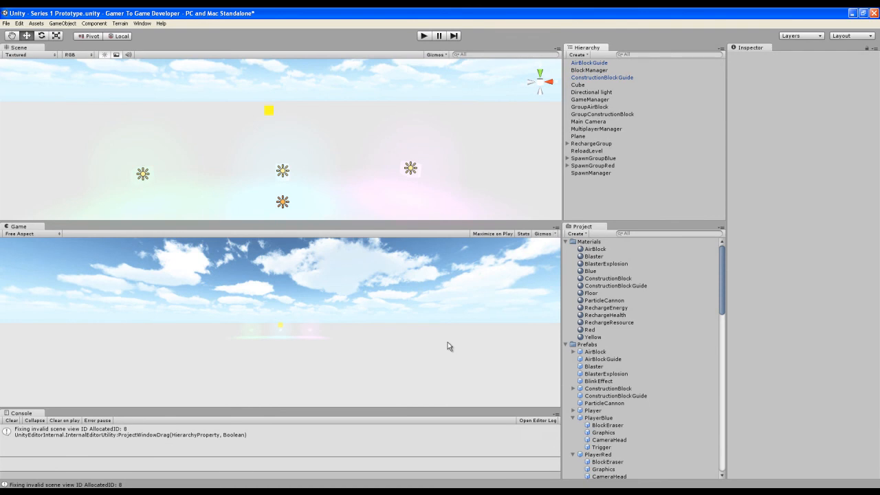
- Create a new material named ParticleCannonHit in the Materials folder
right_click(589, 244)
mouse_move(618, 245)
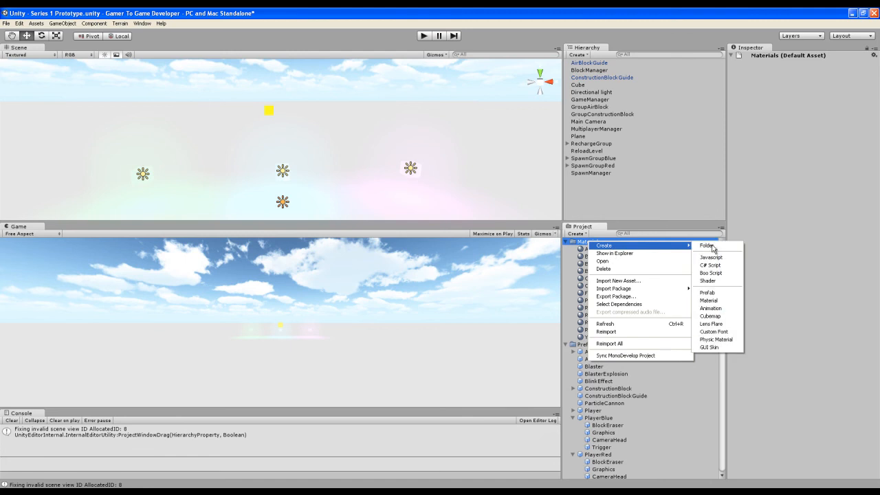
click(715, 300)
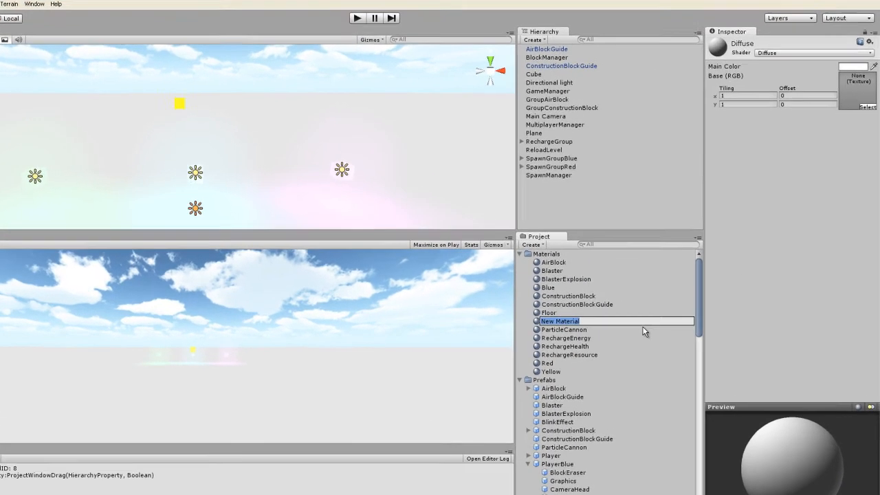
text(ParticleCX)
key(BackSpace)
text(annonHi)
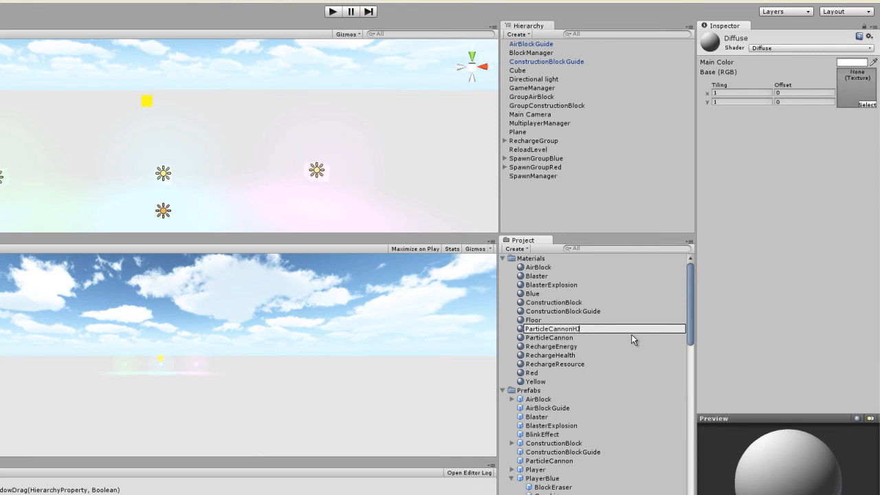
text(t)
key(Return)
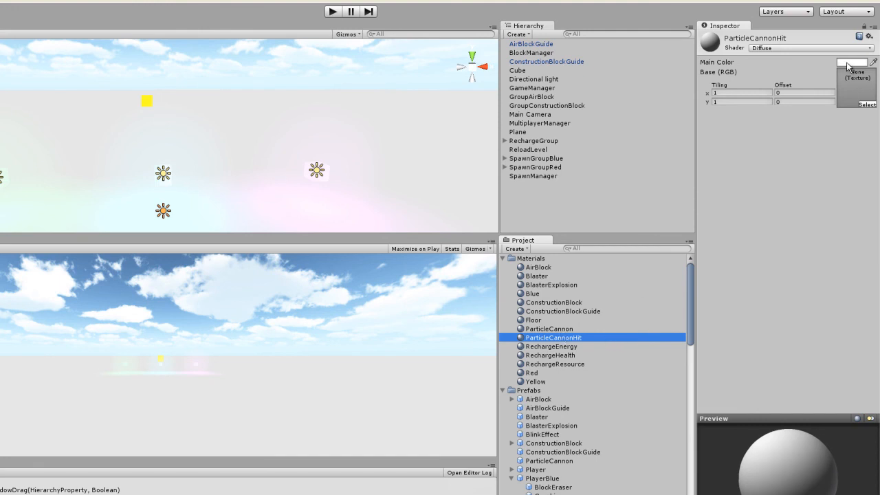
- Give the ParticleCannonHit material the BlasterExplosion texture and the Particles/Additive shader
click(866, 105)
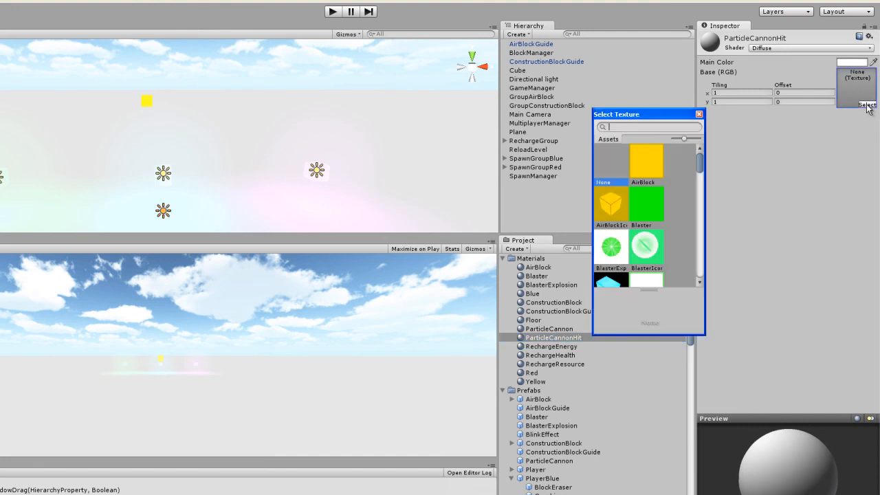
click(603, 253)
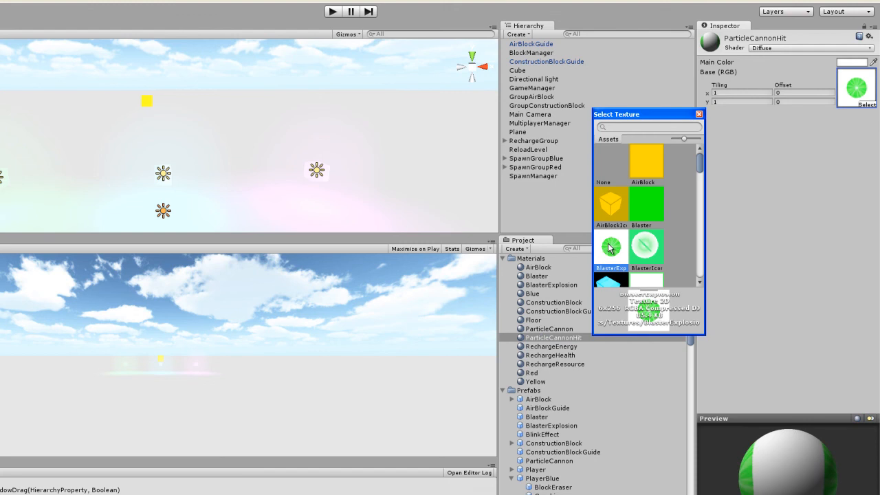
double_click(610, 248)
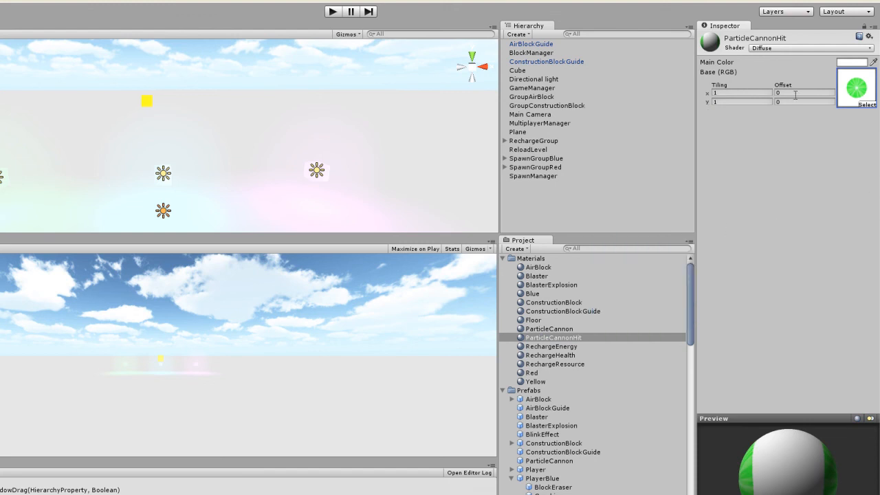
click(853, 49)
mouse_move(782, 173)
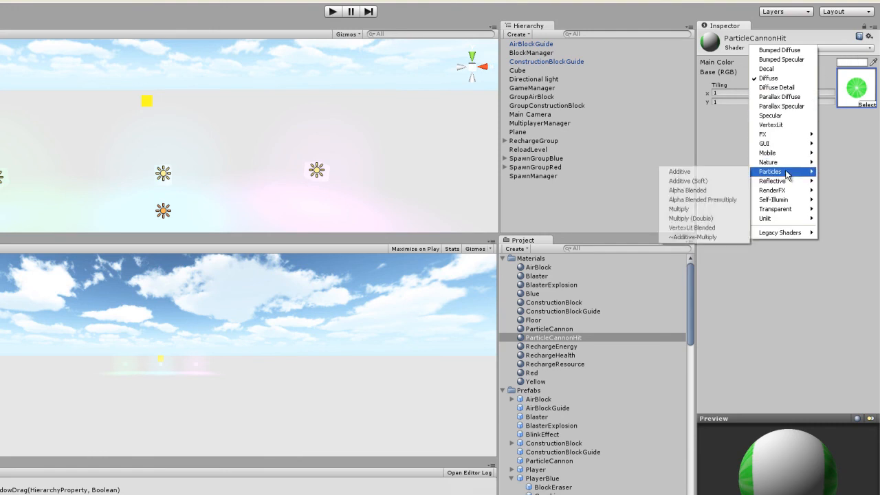
click(708, 172)
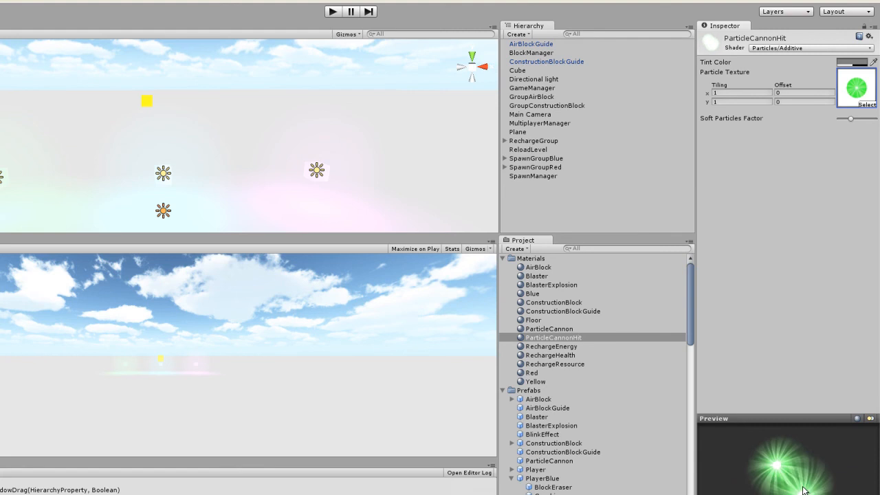
- Set the ParticleCannonHit material's tint color to red 100, green 250 and blue 255
click(852, 63)
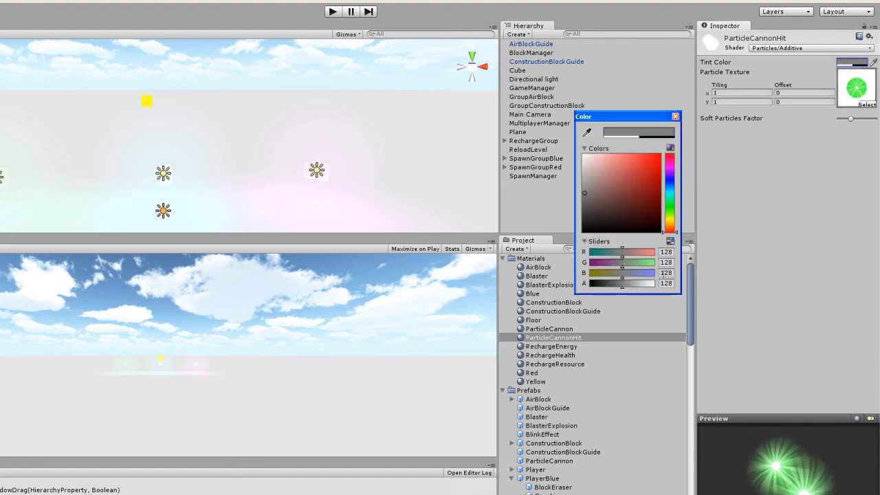
click(673, 252)
text(100)
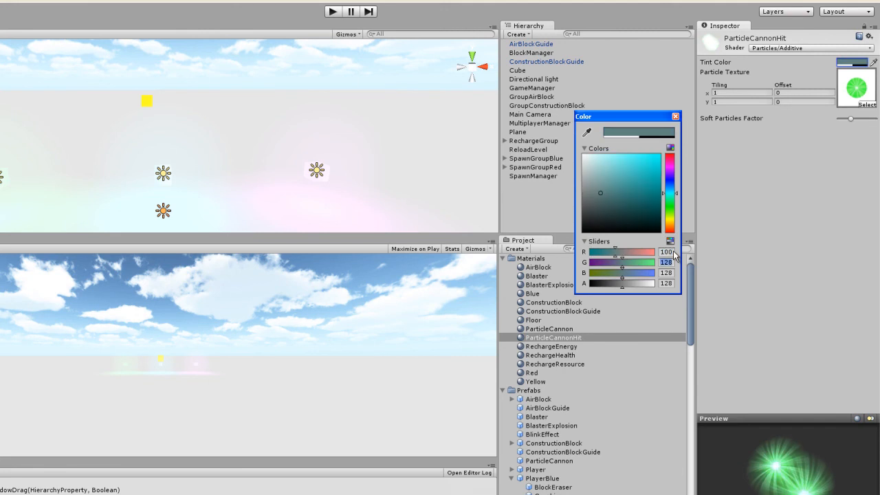
text(250)
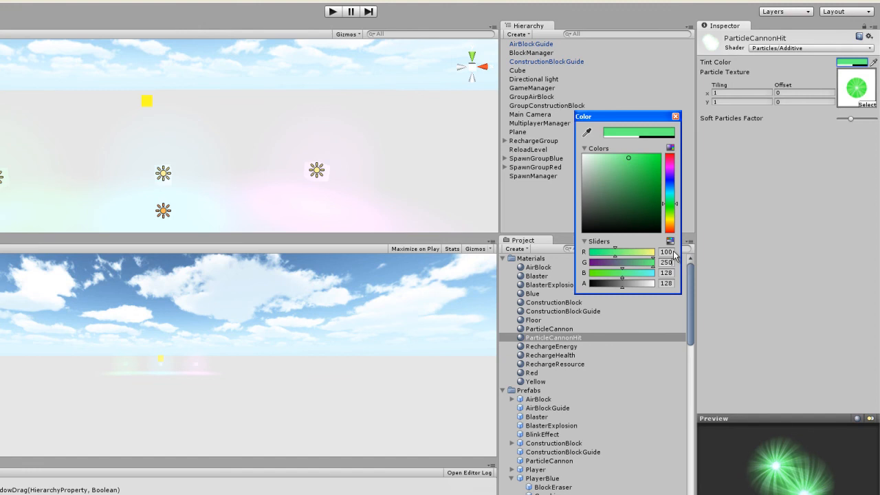
key(Tab)
text(255)
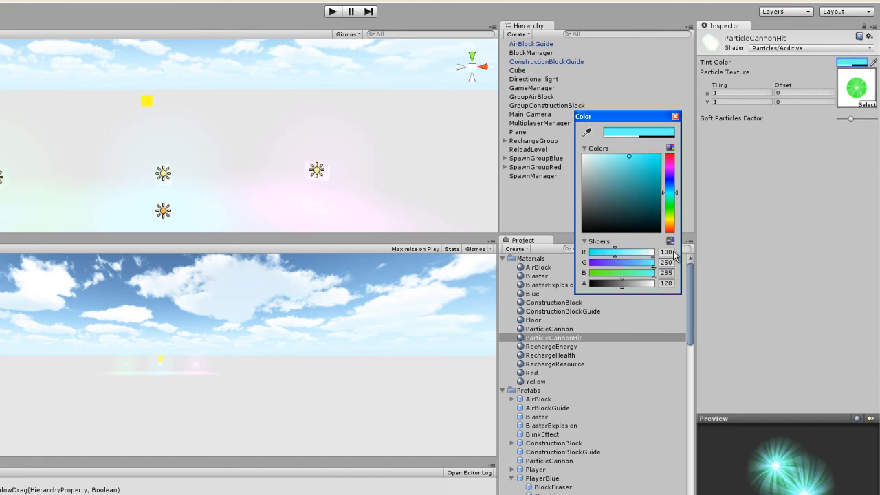
drag(806, 468, 829, 473)
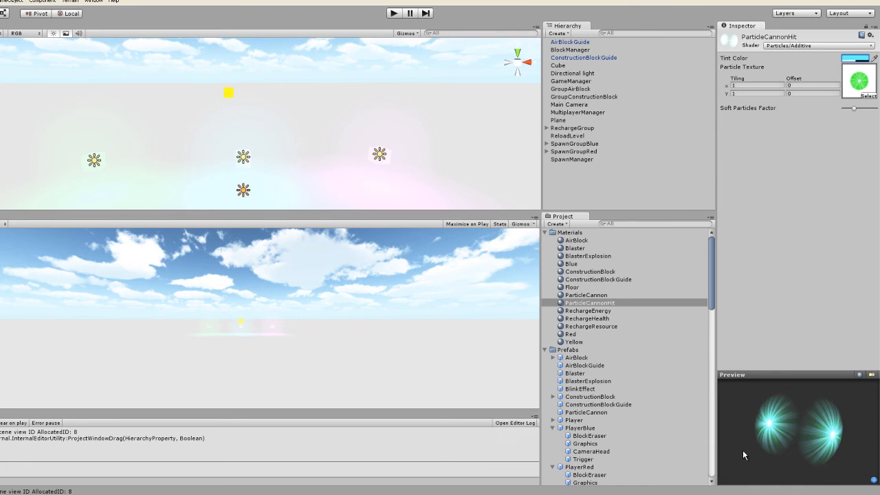
- Create an empty game object and reset its transform to the origin
click(9, 2)
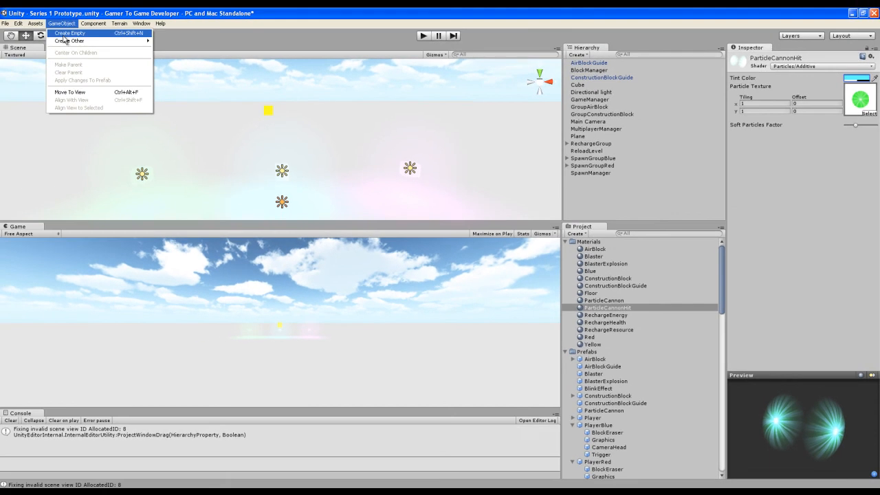
click(64, 35)
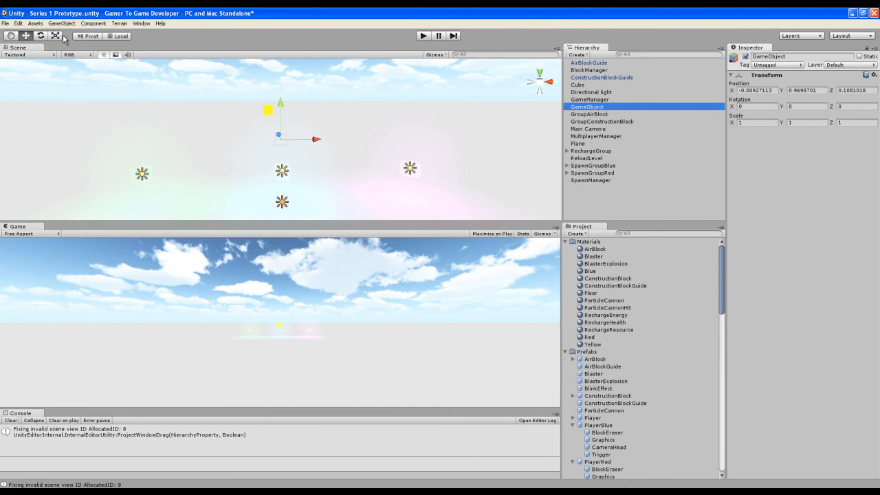
click(873, 75)
click(847, 80)
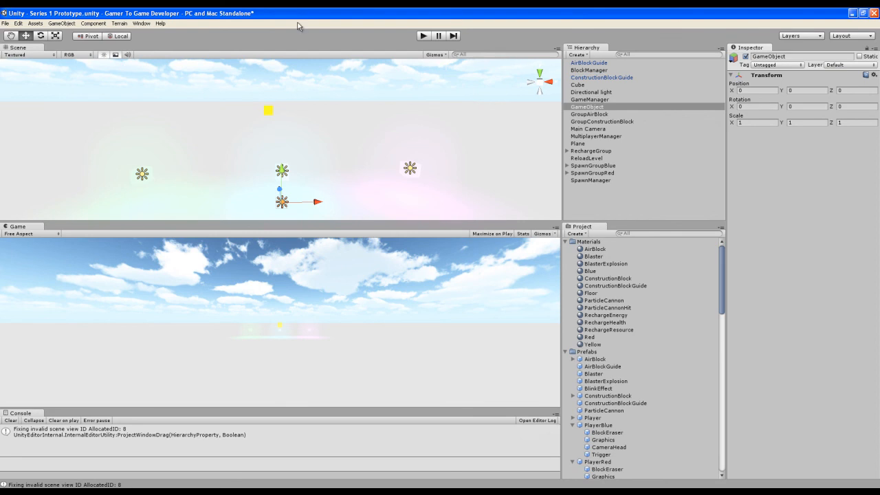
- Add an Ellipsoid Particle Emitter, a Particle Animator and a Particle Renderer component to the new empty game object
click(93, 24)
mouse_move(103, 41)
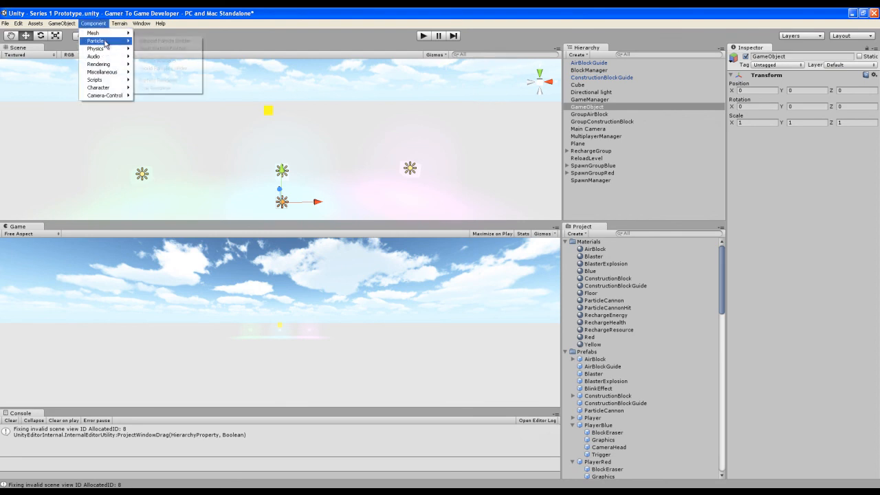
click(175, 41)
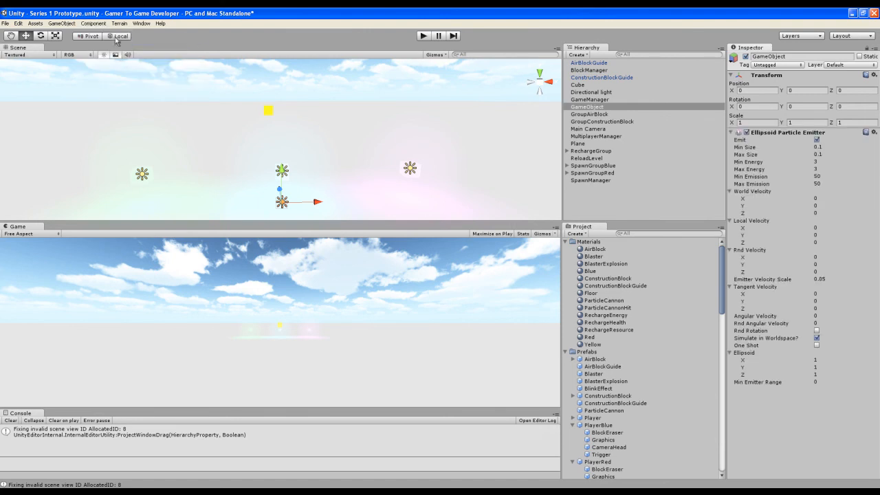
click(92, 24)
mouse_move(109, 46)
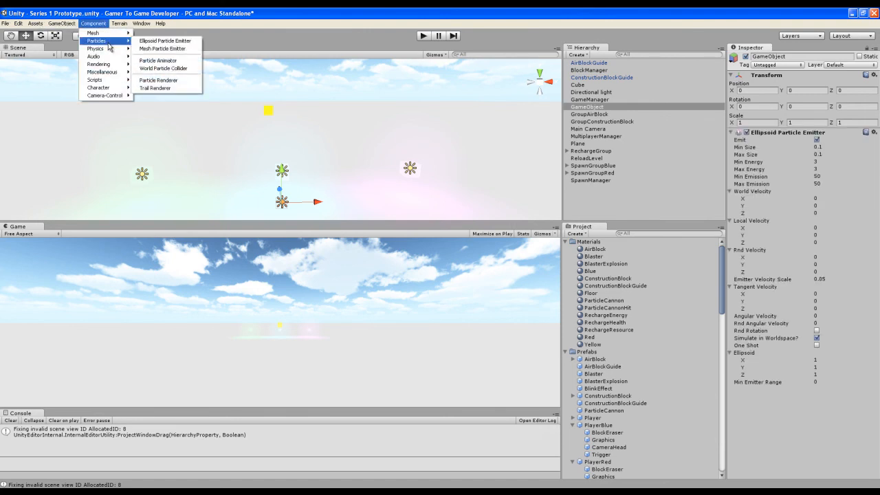
click(168, 59)
click(104, 23)
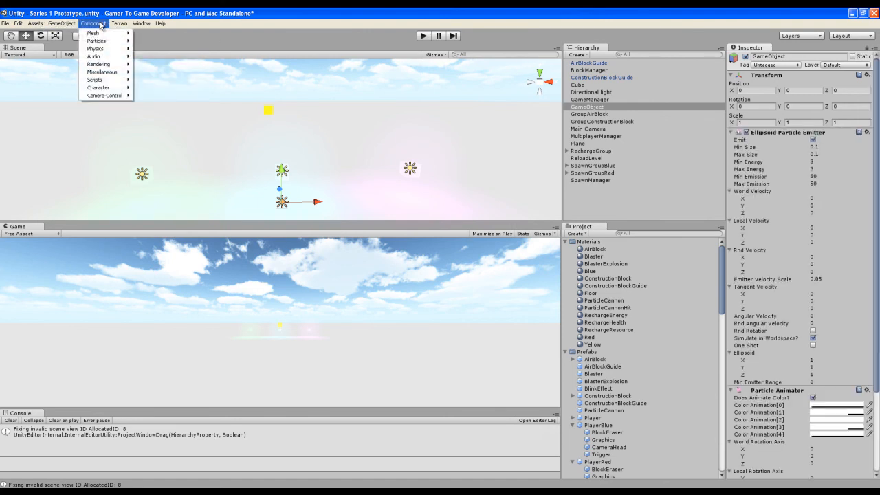
mouse_move(110, 43)
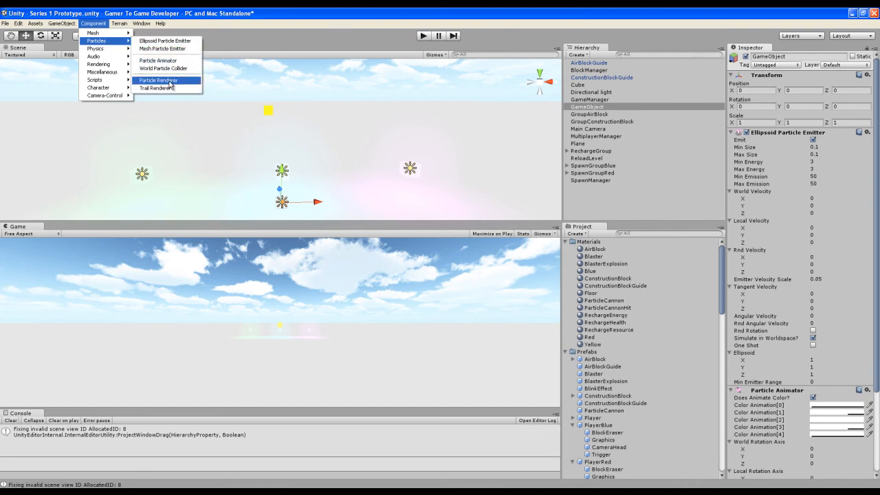
click(169, 81)
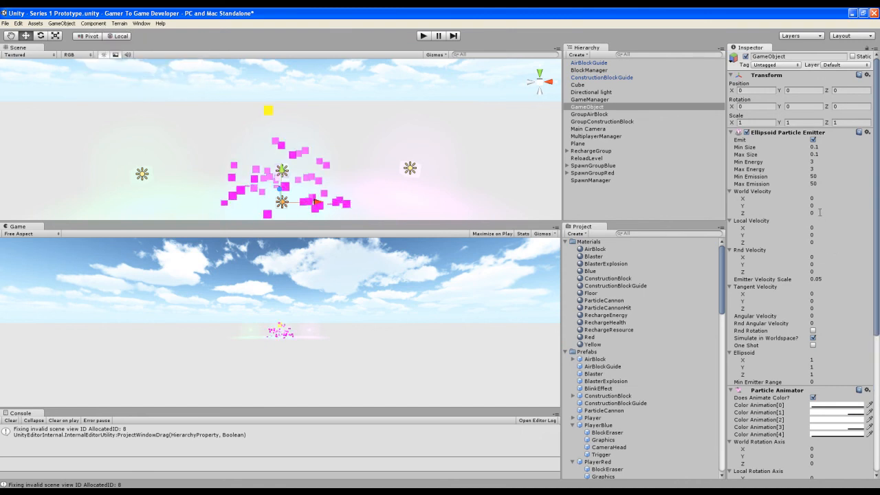
- Assign the ParticleCannonHit material to the game object's Particle Renderer
scroll(820, 213, down, 8)
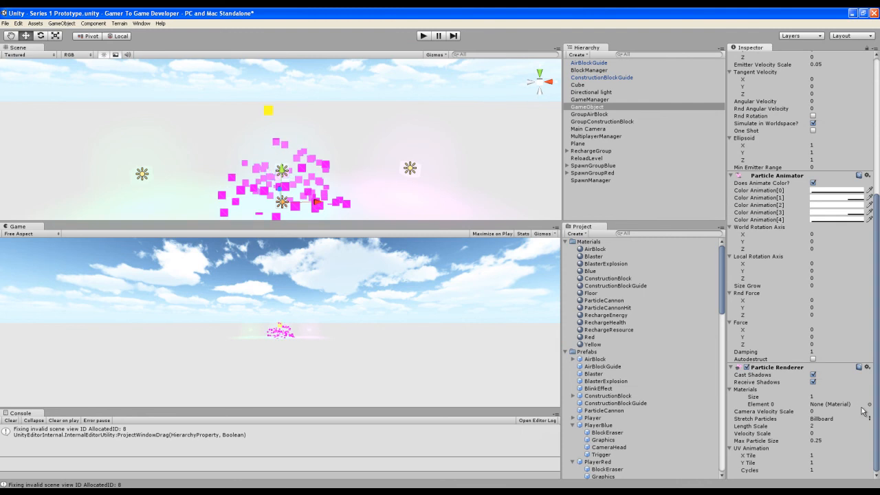
click(870, 404)
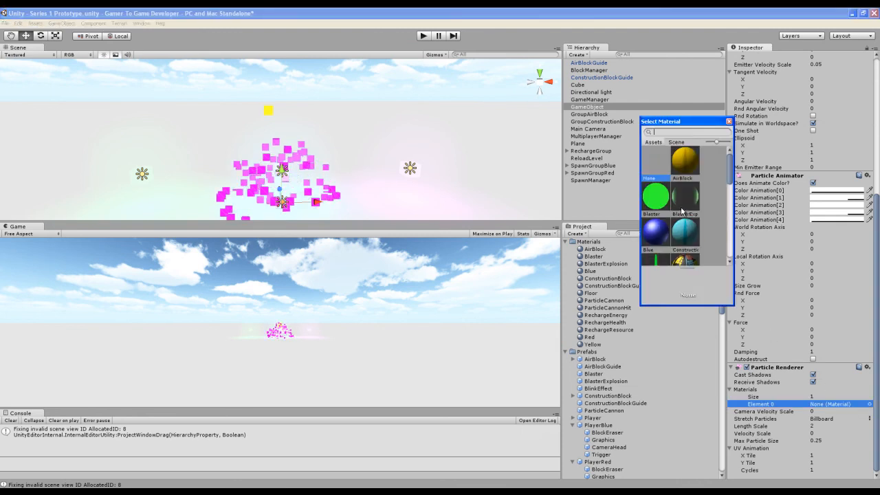
scroll(681, 211, down, 5)
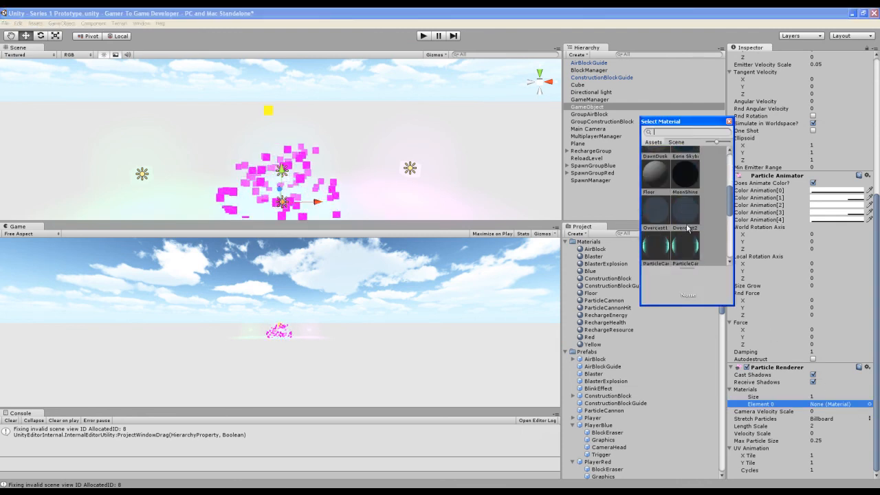
scroll(687, 228, down, 2)
click(685, 194)
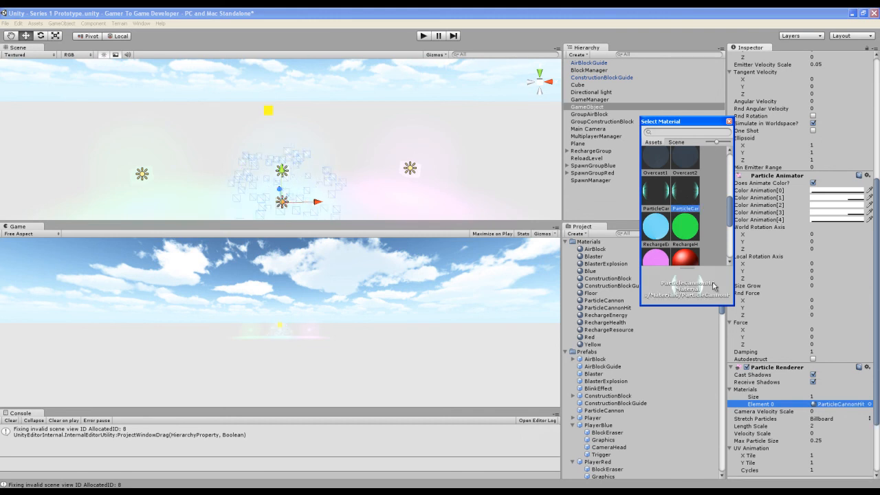
double_click(685, 190)
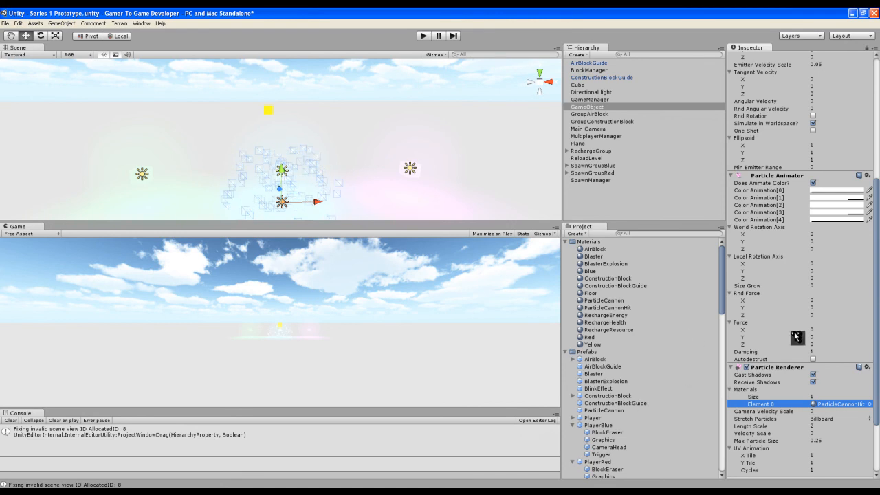
- Set both the minimum and maximum particle size of the Ellipsoid Particle Emitter to 0.2
scroll(877, 282, up, 10)
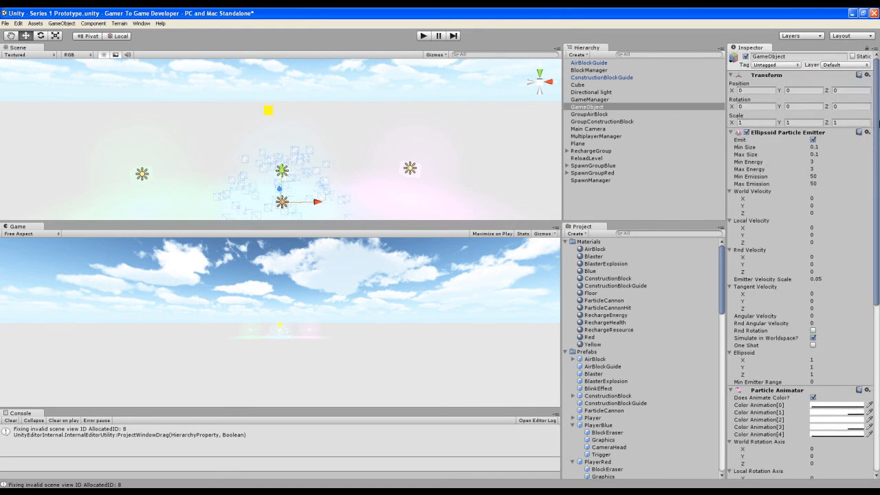
click(819, 147)
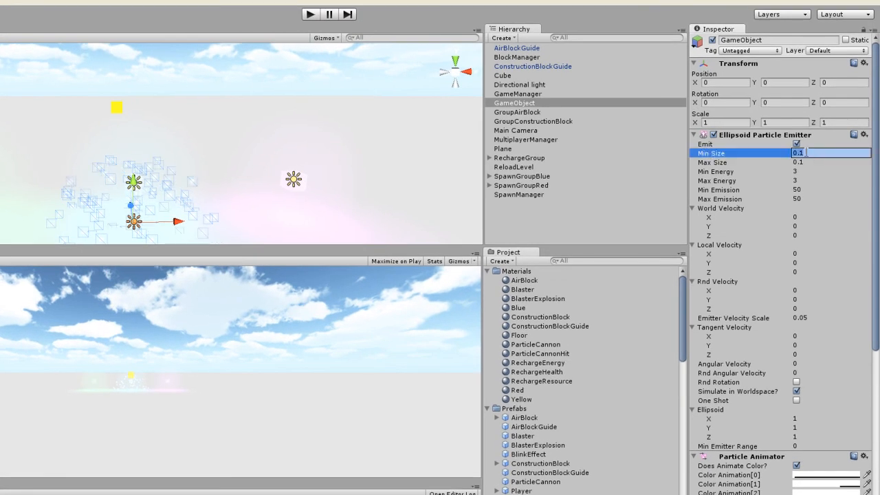
text(0.2)
key(Tab)
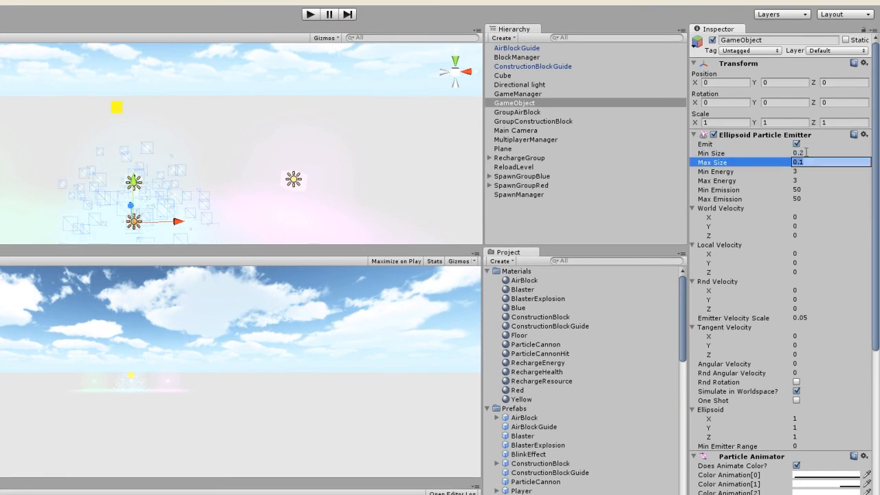
text(0.2)
key(Tab)
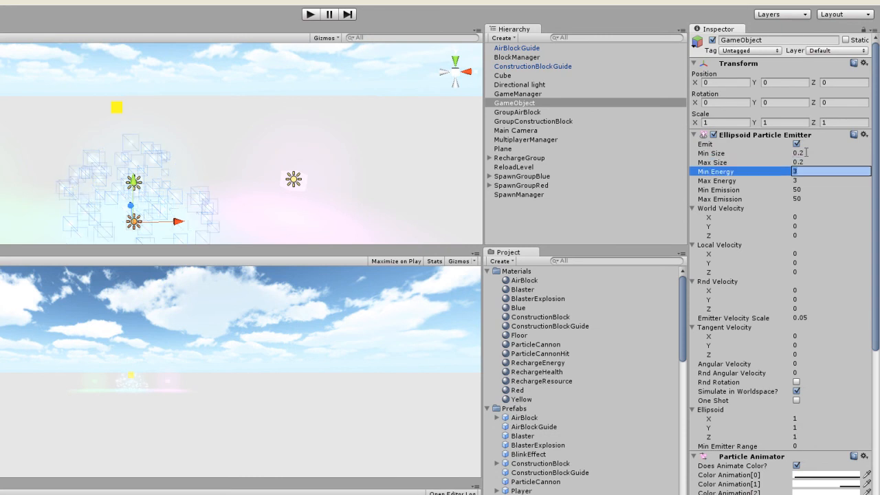
- Set the emitter's energy to 0.1 minimum and 0.3 maximum, and its emission to 30 minimum and 40 maximum
text(.1)
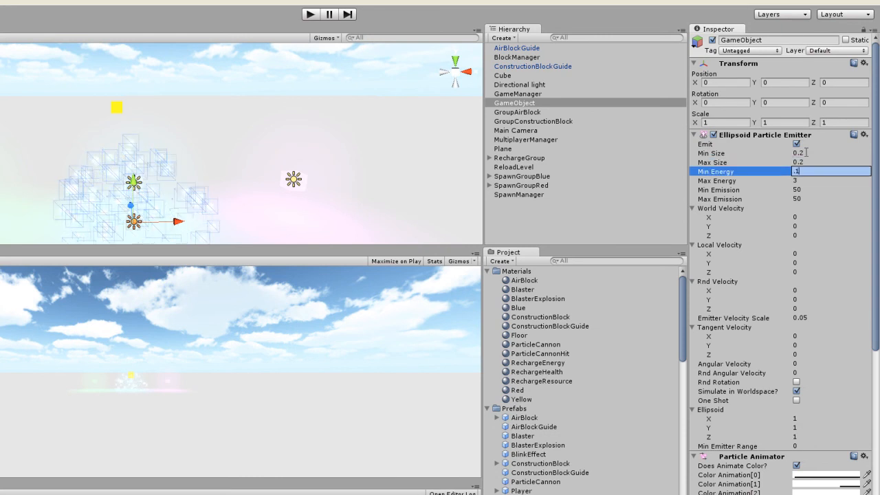
key(Tab)
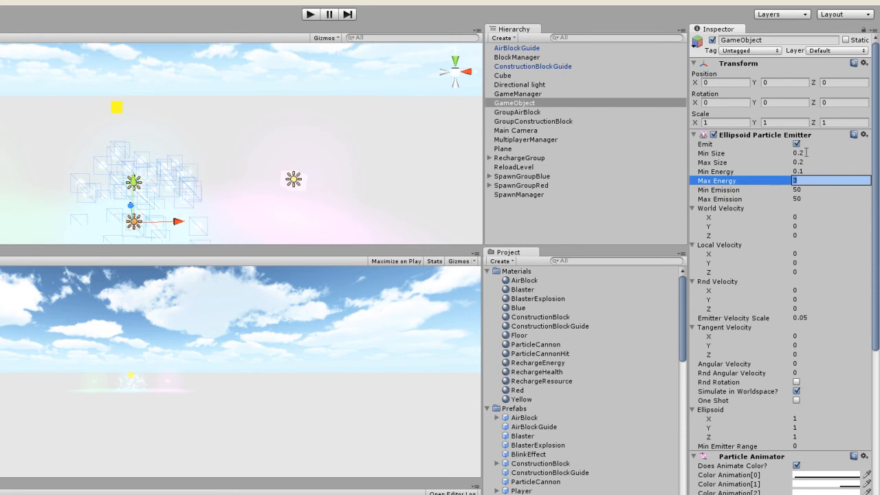
text(.3)
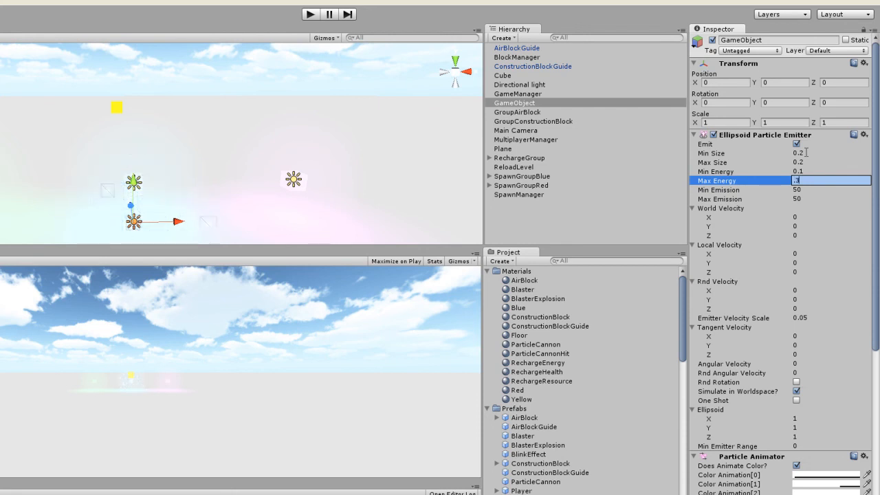
key(Tab)
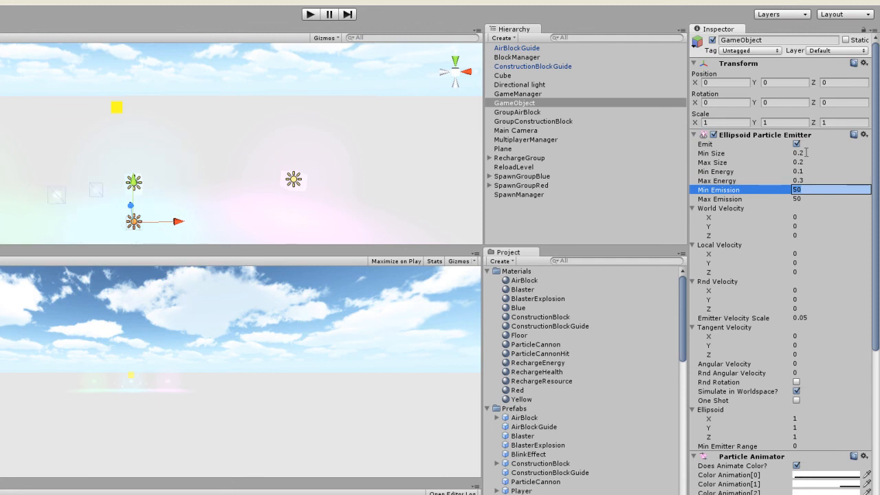
text(30)
key(Tab)
text(40)
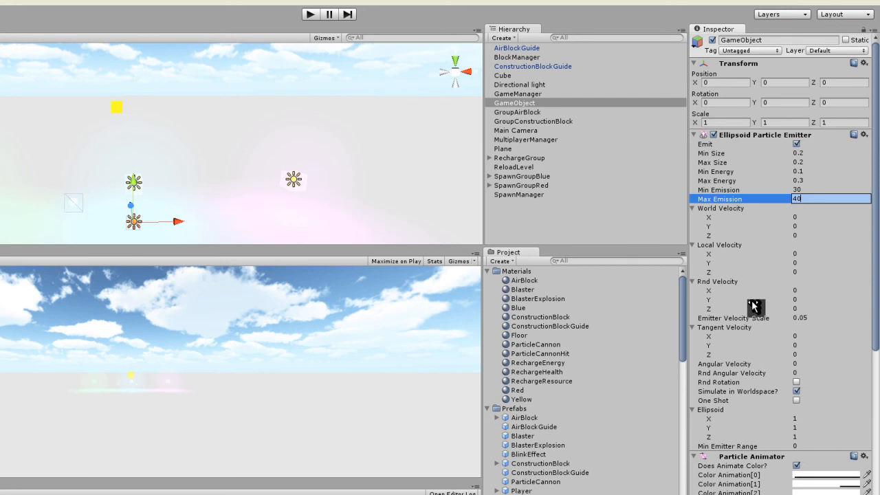
- Set the emitter's tangent velocity to 0.5 on the X, Y and Z axes
click(801, 336)
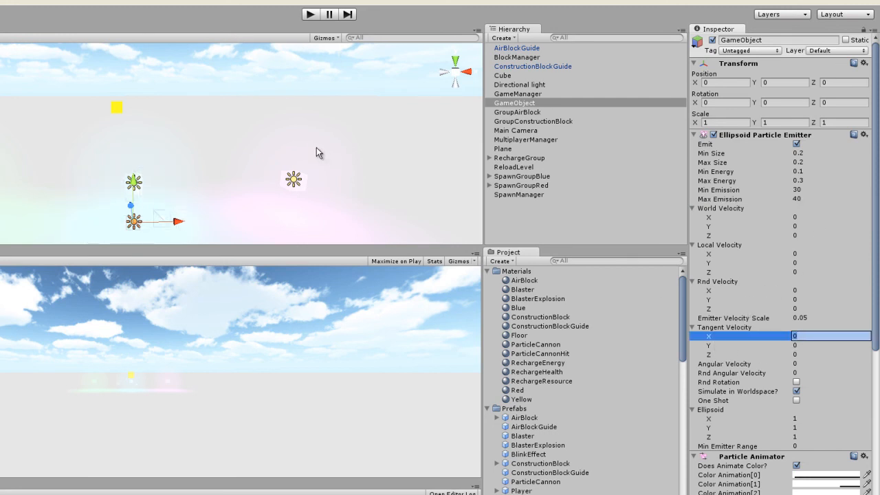
right_drag(311, 143, 310, 179)
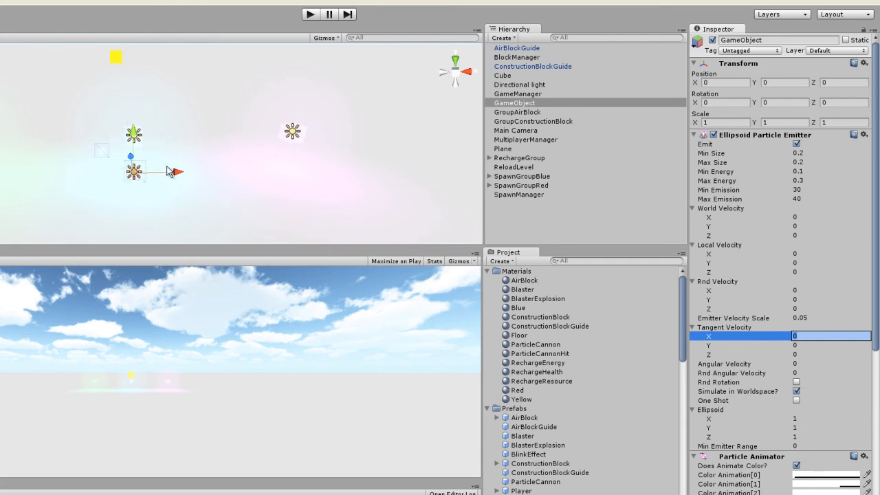
key(Return)
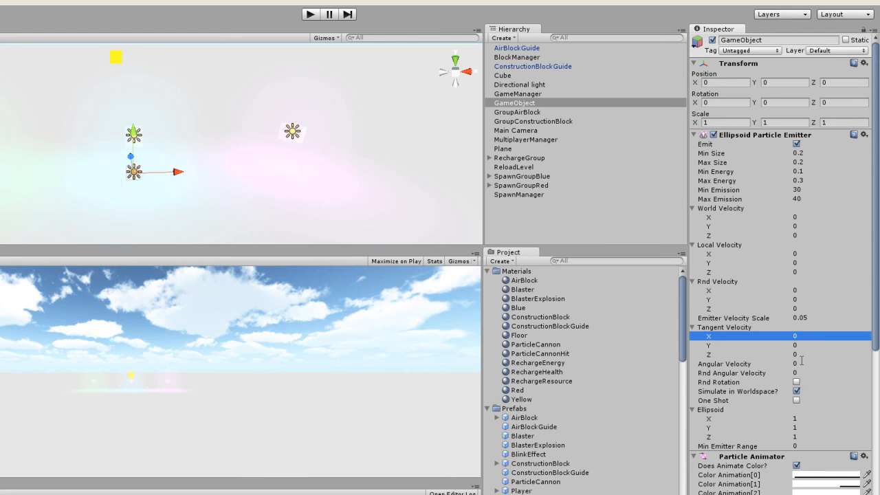
key(Return)
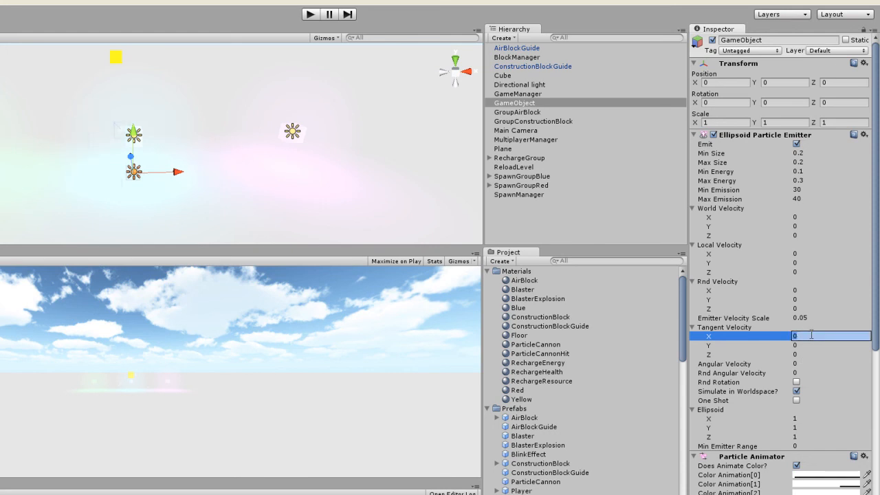
text(0.5)
key(Tab)
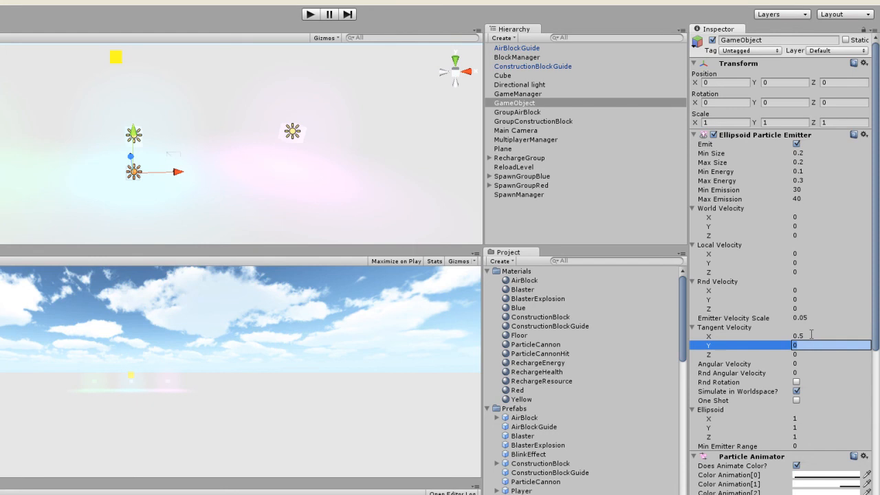
text(0.5)
key(Tab)
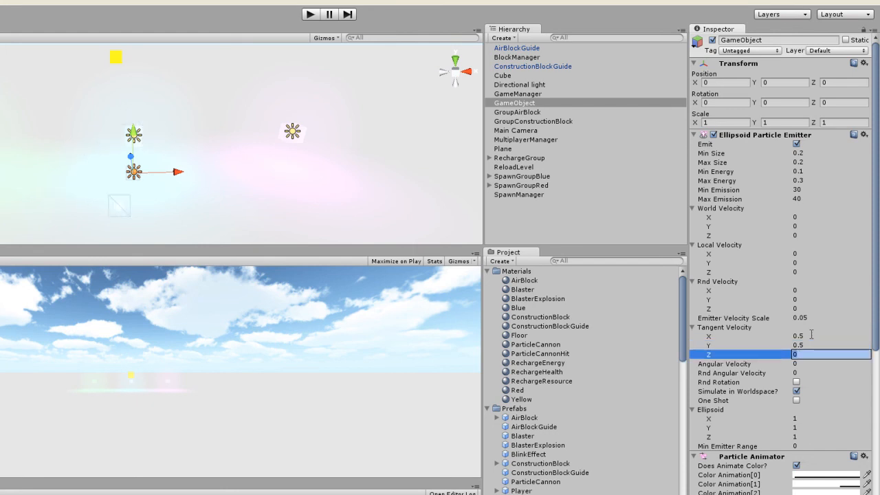
text(.5)
key(Tab)
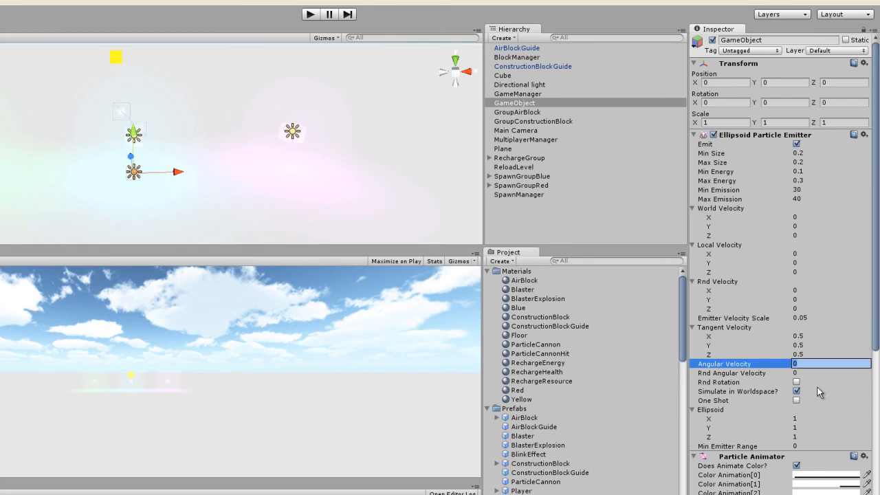
- Enable One Shot on the Ellipsoid Particle Emitter and set its ellipsoid to 0.1 on X, 0.2 on Y and 0.1 on Z
click(796, 400)
click(801, 418)
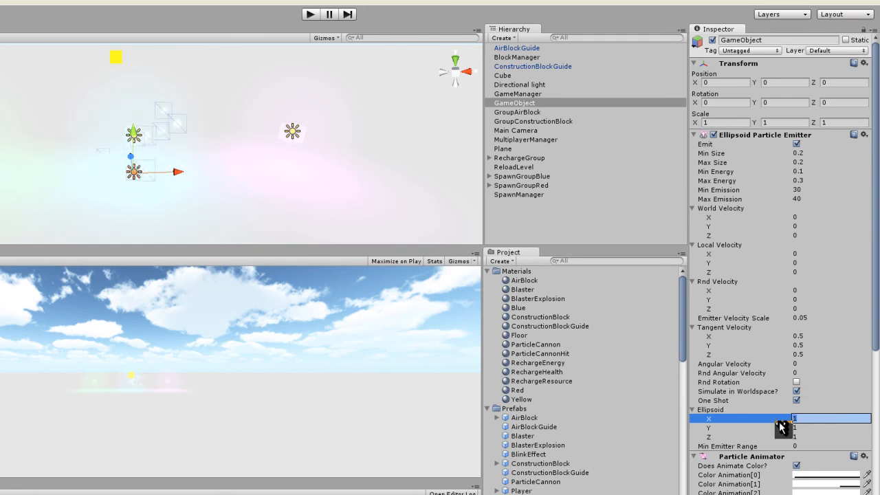
text(0.1)
key(Tab)
text(0.2)
key(Tab)
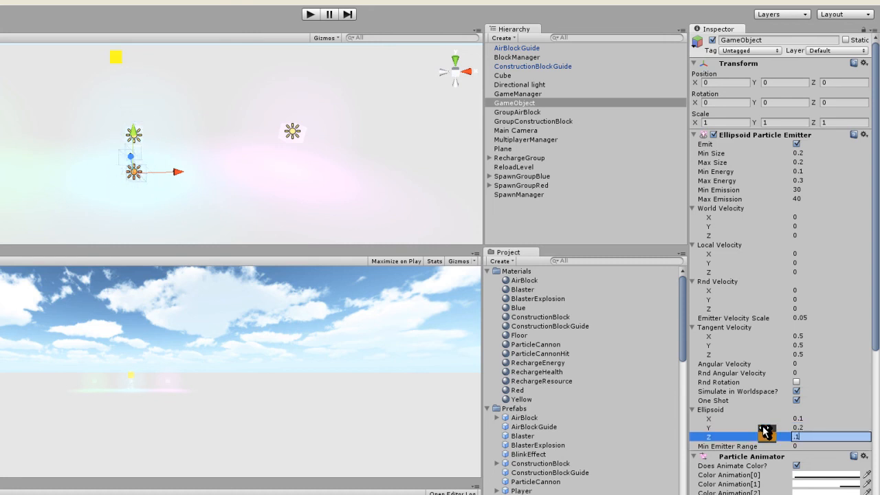
text(.1)
key(Tab)
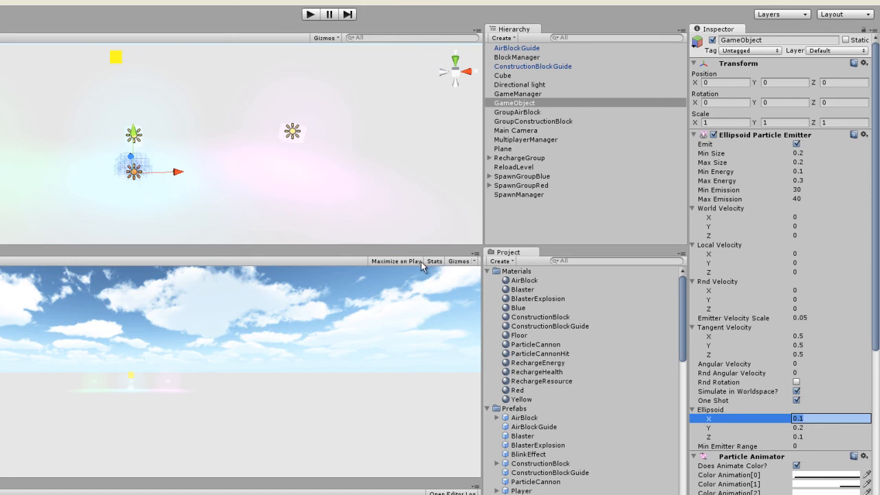
- Turn on Autodestruct in the game object's Particle Animator
drag(874, 318, 869, 466)
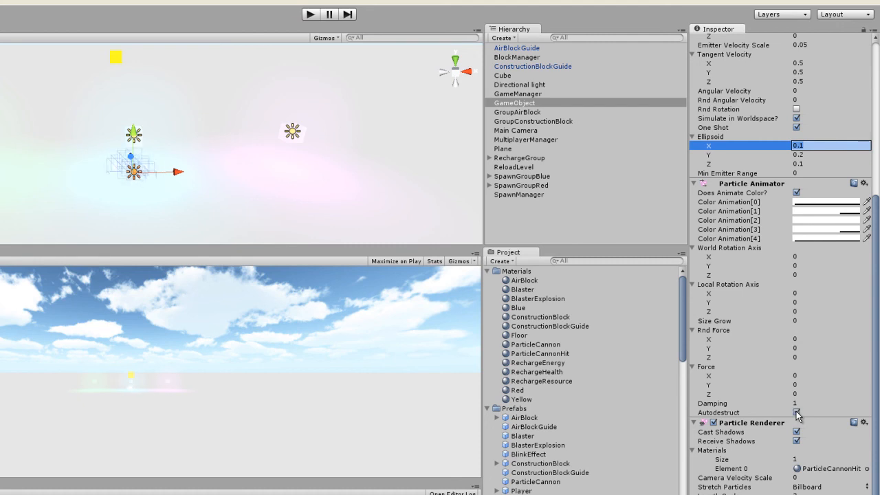
click(796, 412)
scroll(784, 275, down, 4)
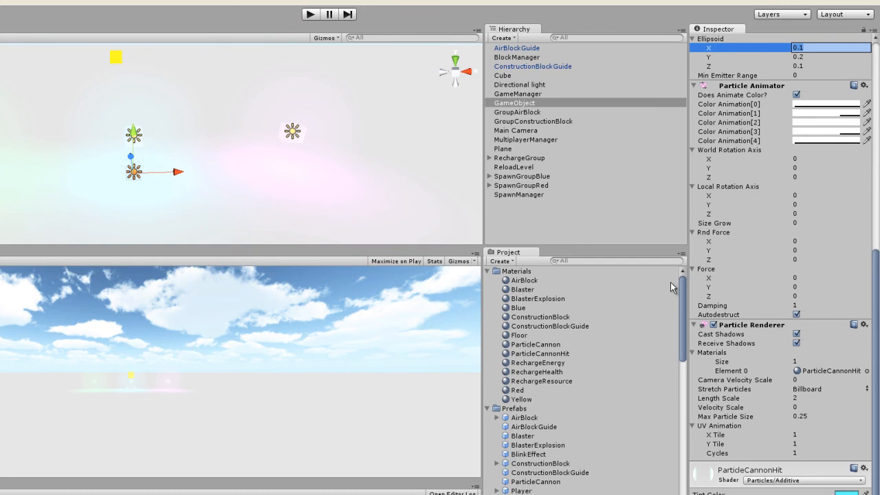
- Create a prefab named ParticleCannonHit in the Prefabs folder and store the scene's GameObject in it
right_click(524, 411)
mouse_move(535, 418)
click(664, 475)
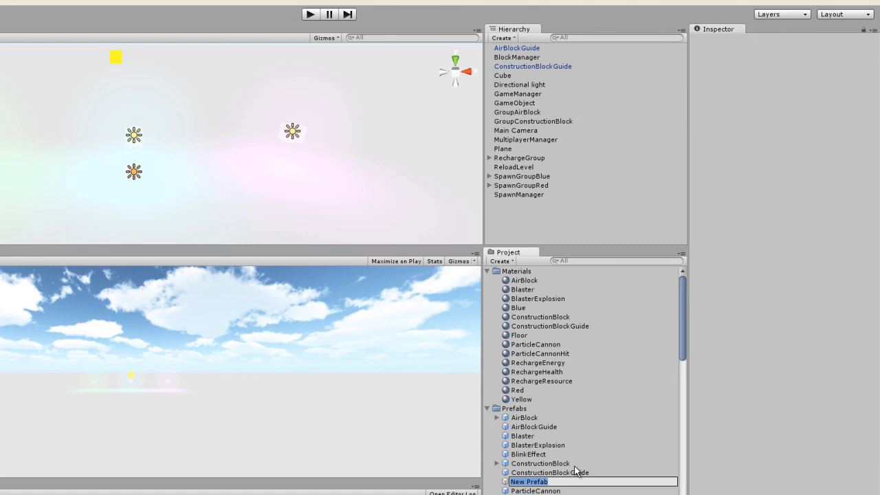
text(ParticleCannonHit)
key(Return)
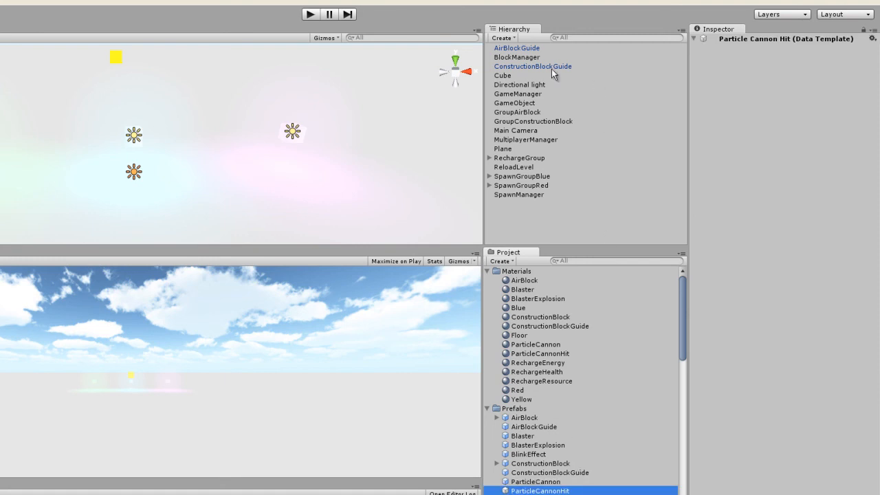
drag(527, 104, 502, 480)
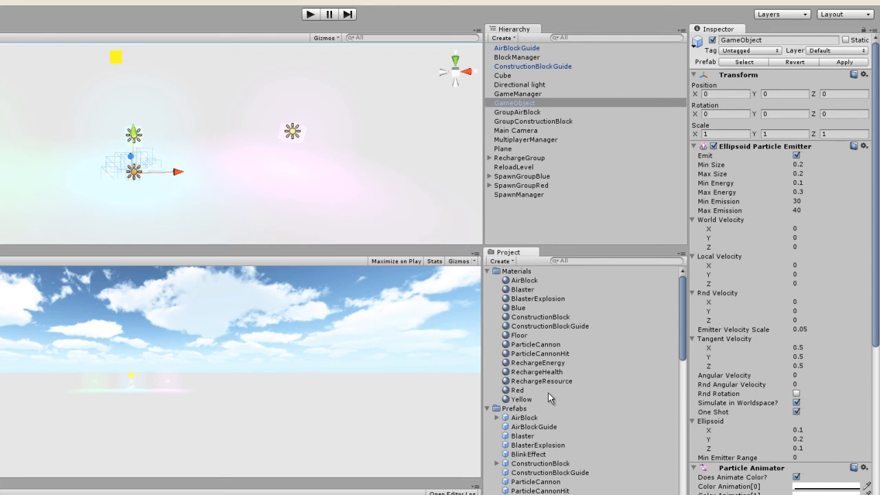
- Delete the GameObject from the scene and select the ParticleCannonHit prefab
click(521, 104)
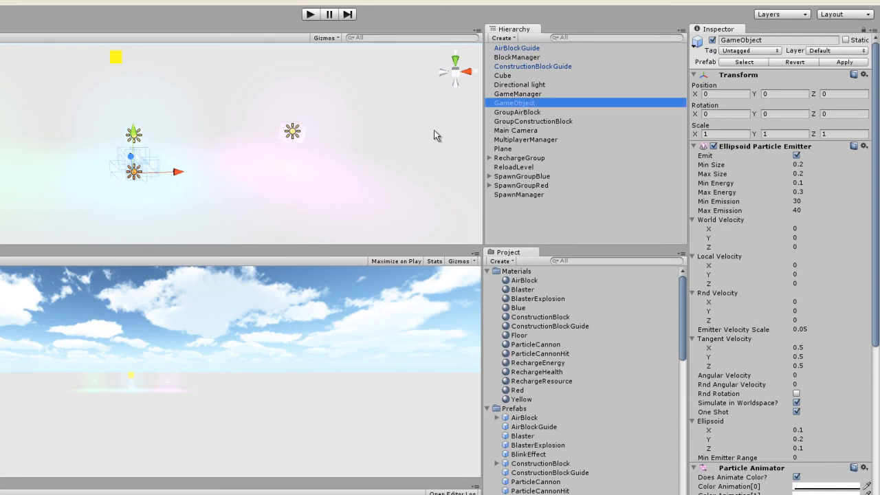
key(Delete)
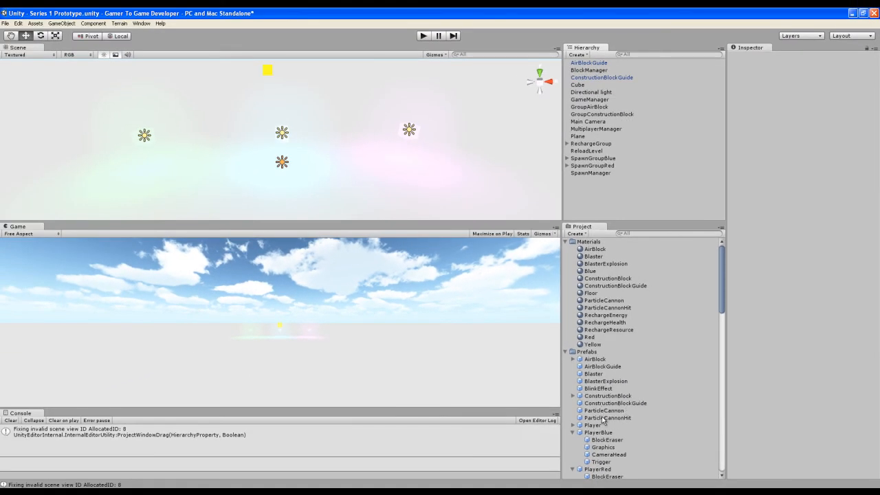
click(616, 419)
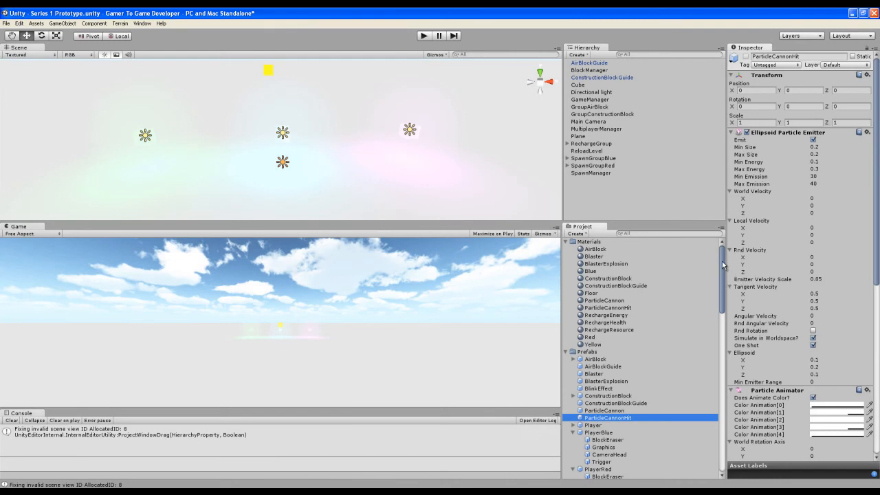
- Open the ChangeWeapon script and add to its summary: "The FireParticleCannon script accesses this script to determine if it is the currently selected weapon."
drag(722, 265, 721, 352)
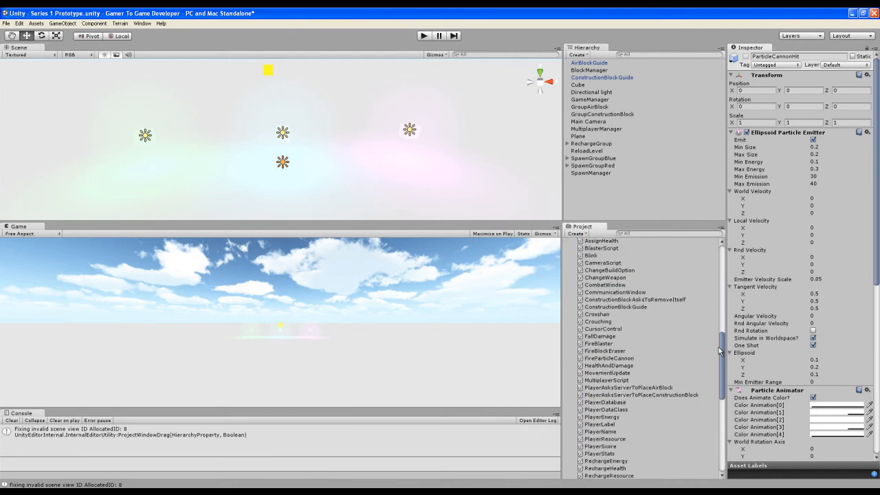
click(610, 278)
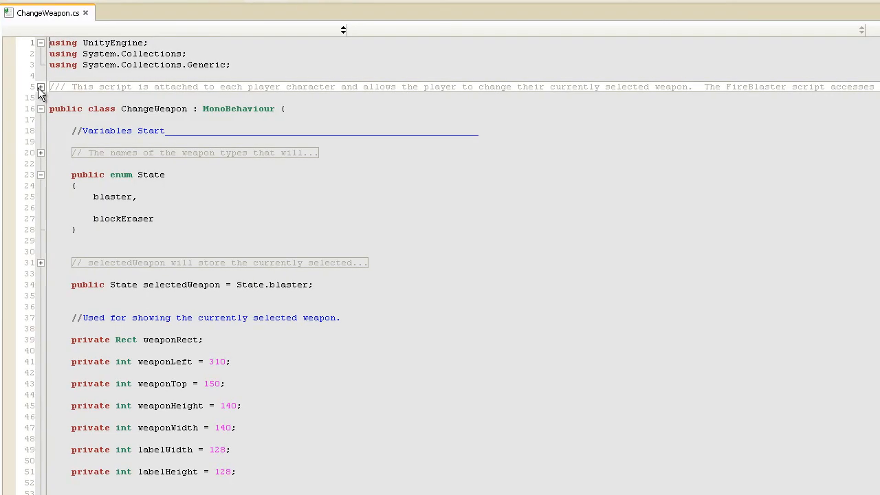
click(210, 97)
click(263, 176)
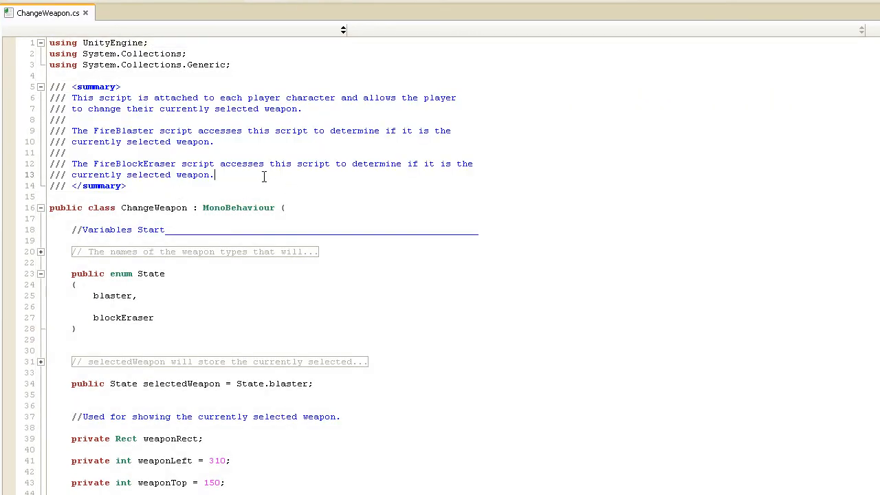
key(Return)
key(Return)
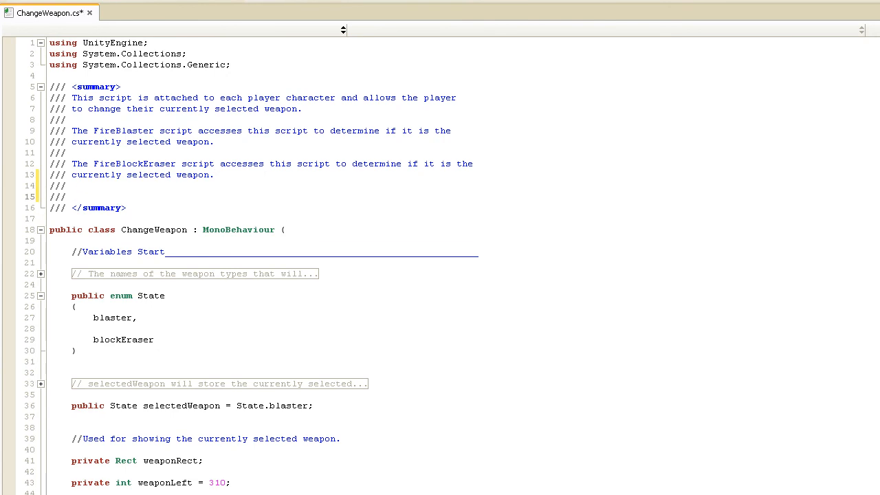
text(The FireParticleCannon script a)
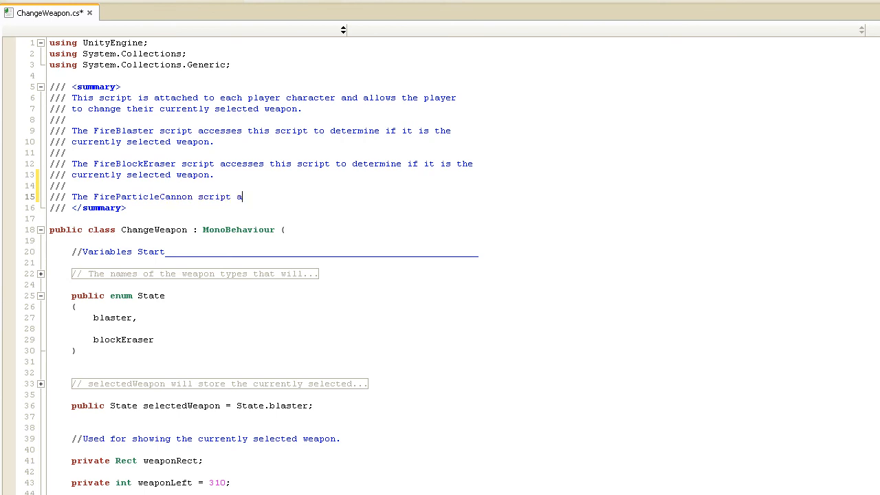
text(ccesses this script to deter)
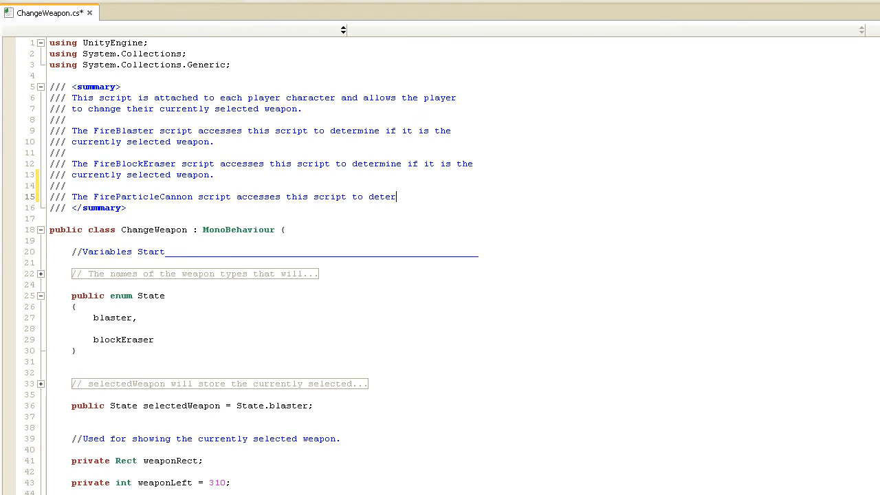
text(mine if it is the)
key(Return)
text(currently selected weapon.)
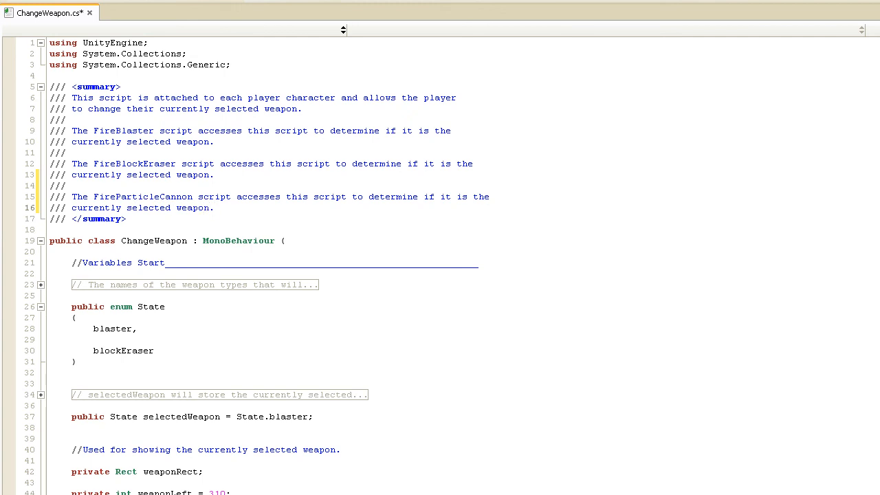
- Add particleCannon as a new entry after blockEraser in the State enum, separated by a comma
click(171, 350)
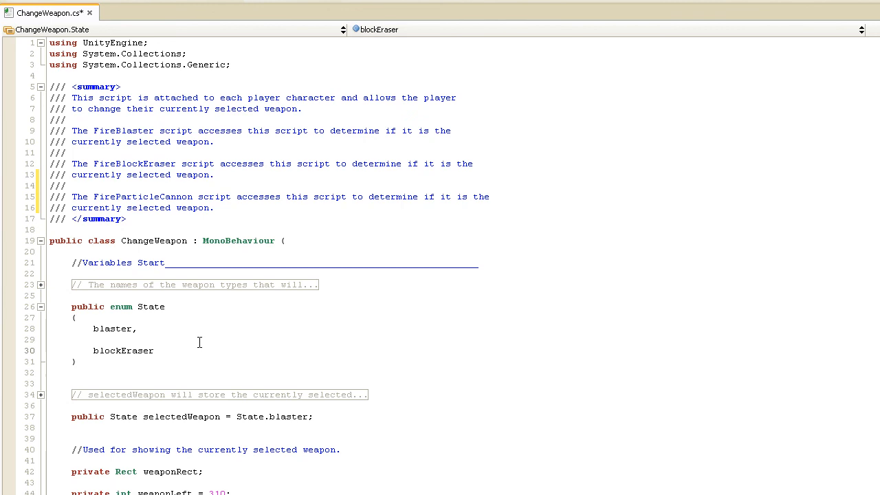
text(;)
key(Return)
key(Return)
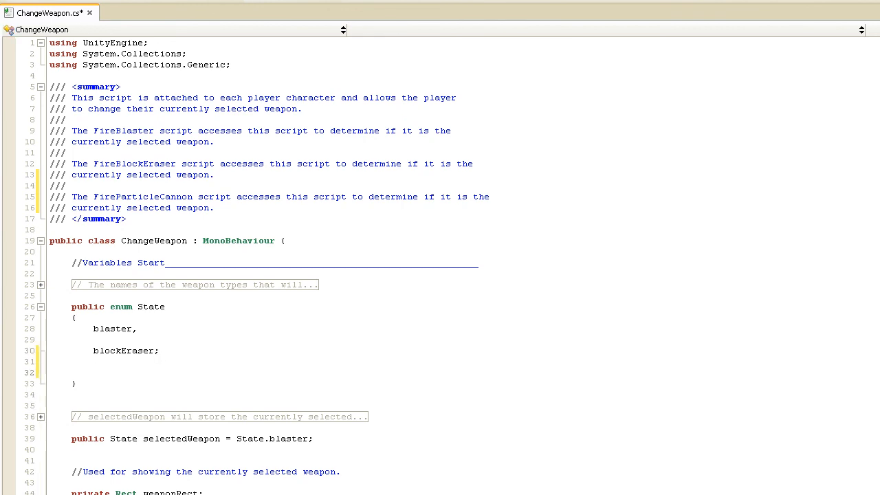
click(162, 352)
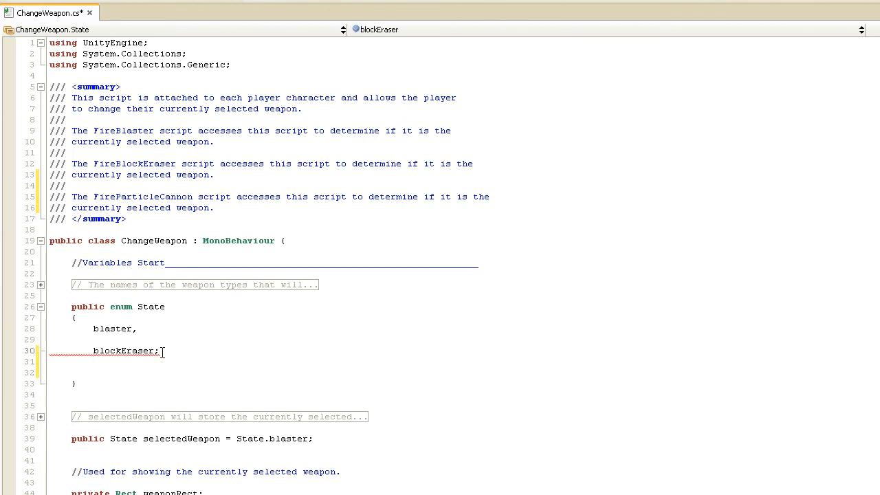
key(Down)
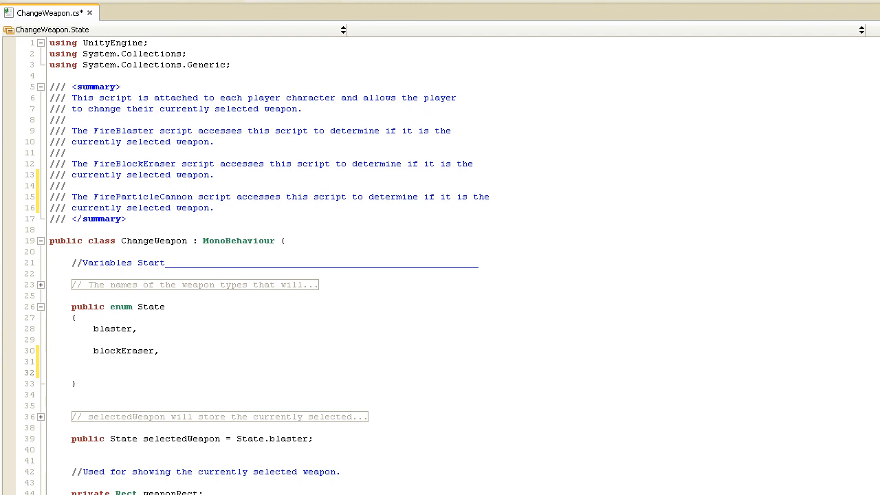
text(particleCannon)
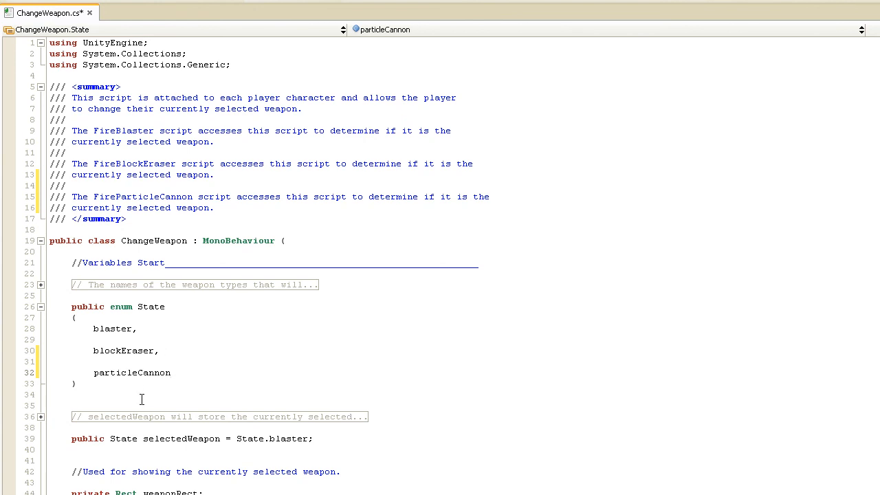
- Declare a public Texture variable named particleCannonIcon below blockEraserIcon
scroll(141, 400, down, 8)
click(269, 425)
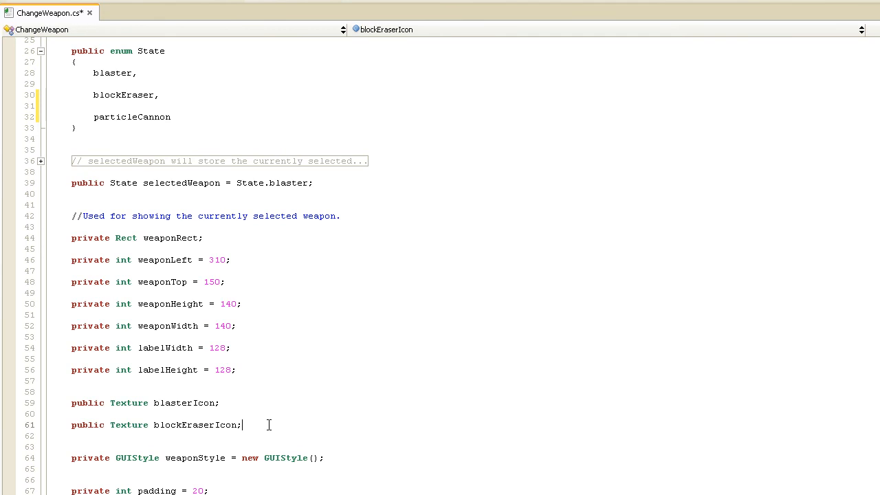
key(Return)
key(Return)
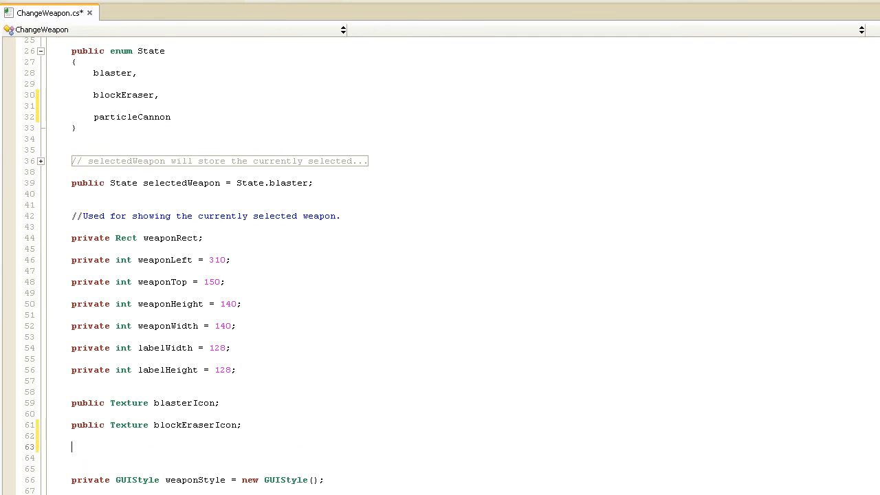
text(public Tex)
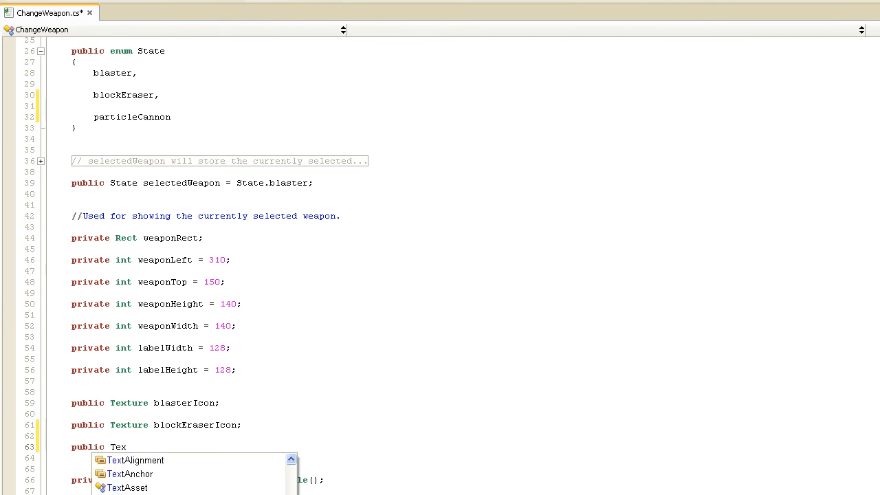
text(ture particleCannonIcon;)
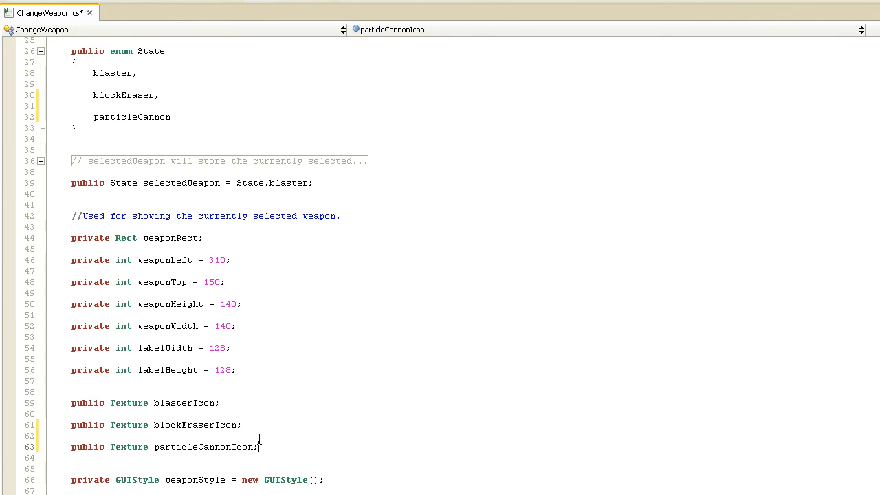
- In Start, add weaponList.Add(State.particleCannon); below the line that adds State.blockEraser to the weapon list
scroll(260, 438, down, 12)
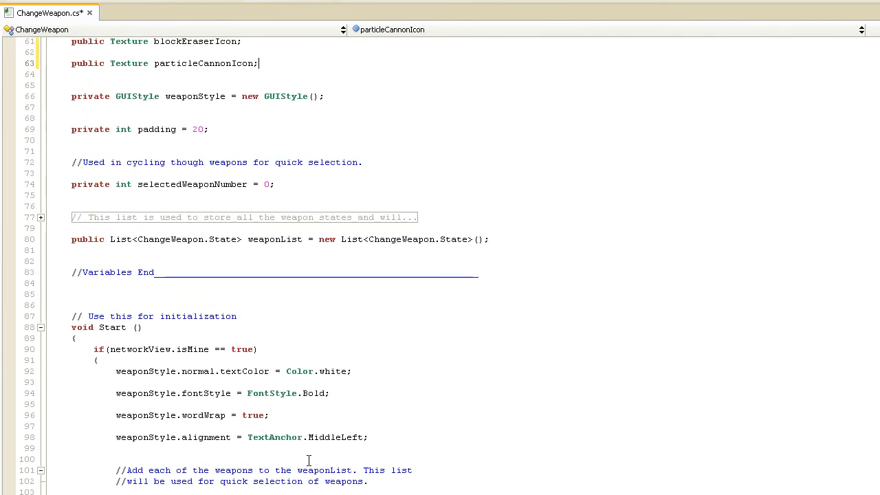
scroll(147, 489, down, 4)
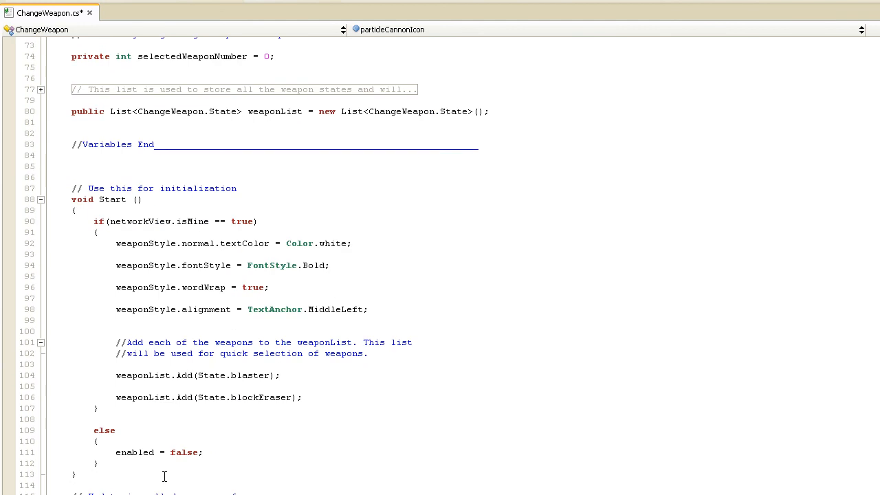
click(332, 400)
key(Return)
key(Return)
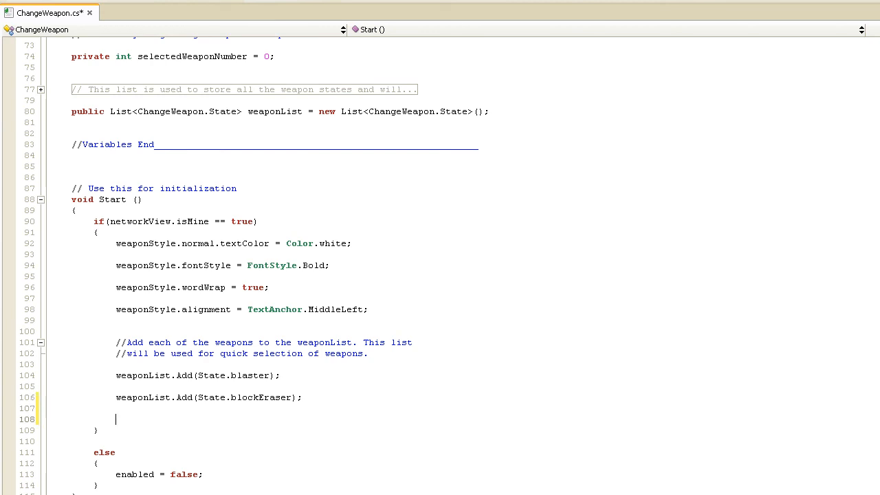
text(wea)
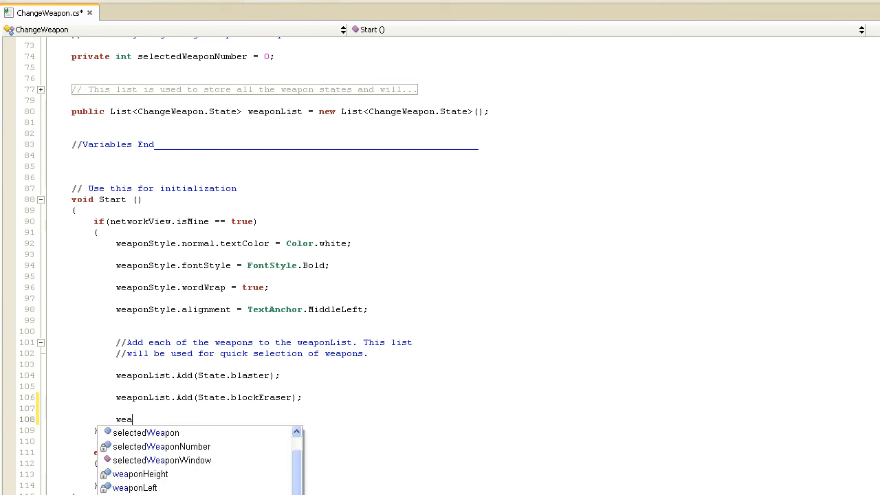
text(pnli)
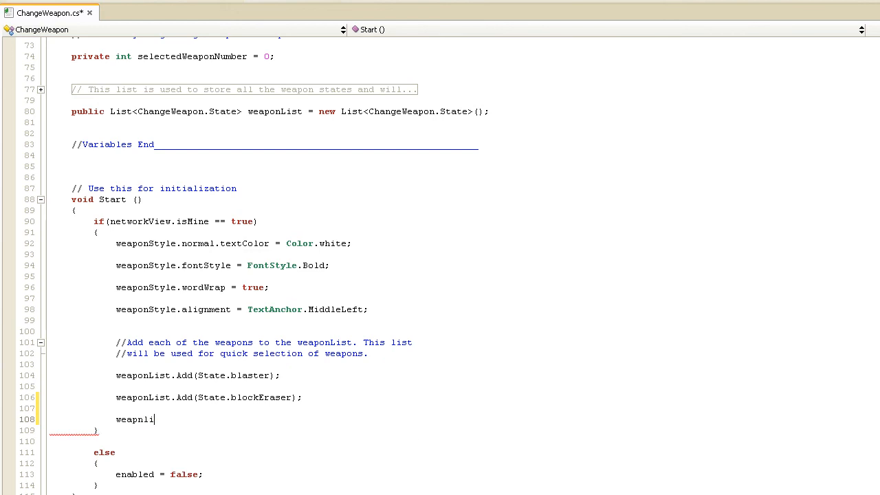
key(BackSpace)
key(BackSpace)
text(onli)
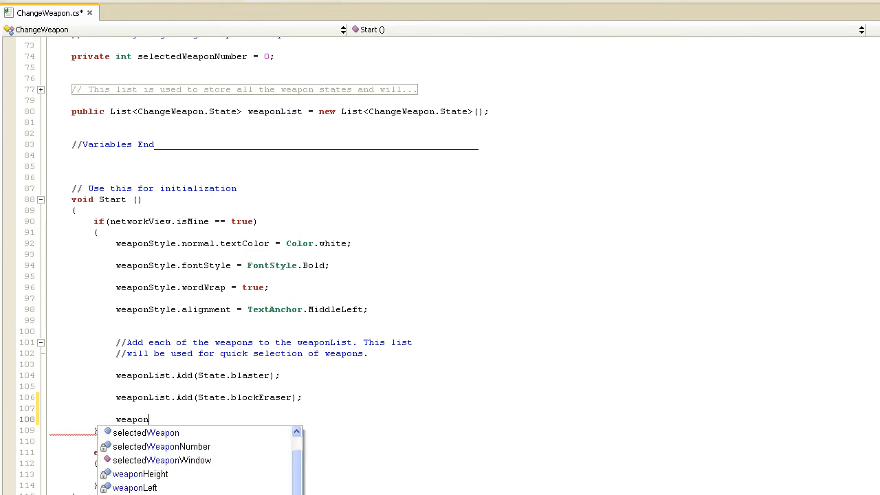
key(Return)
text(.ad)
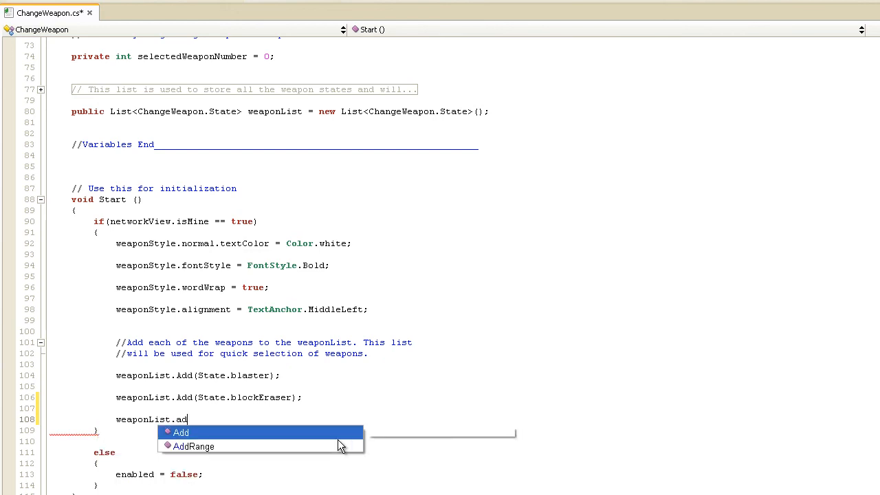
key(Return)
text((Sta)
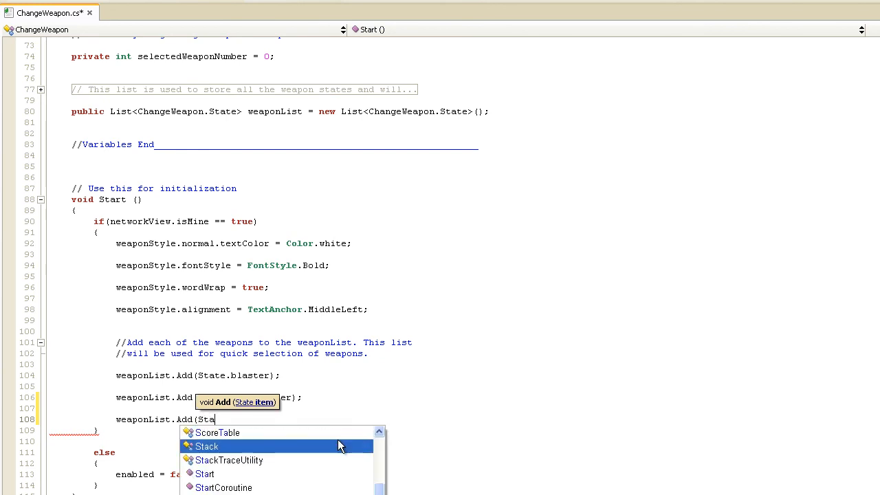
text(te.)
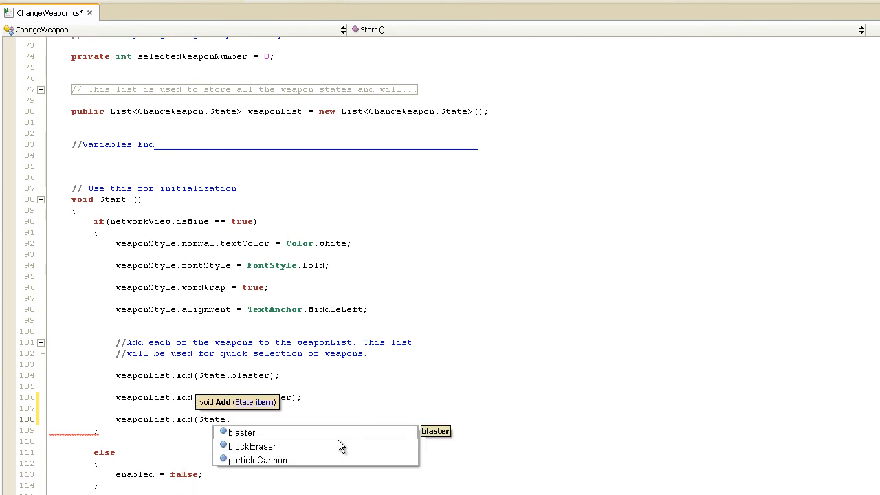
key(Down)
key(Down)
key(Return)
text();)
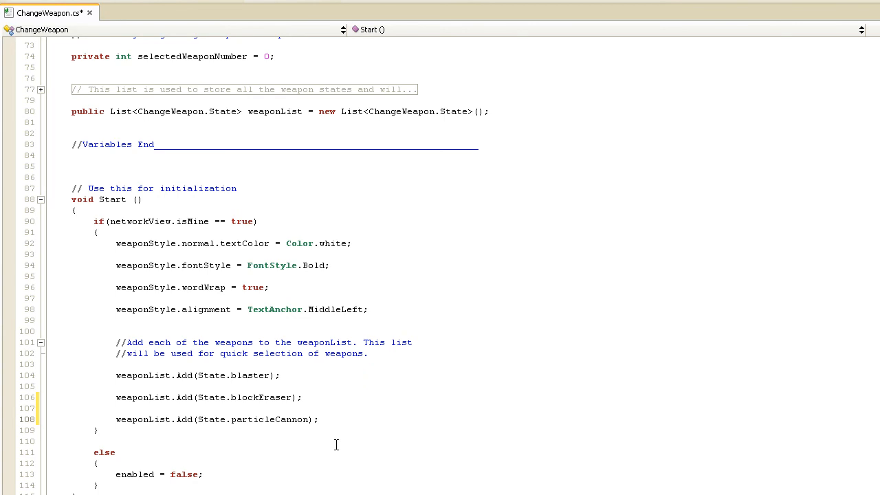
- Add an empty if block in selectedWeaponWindow, after the blockEraser block, checking selectedWeapon == ChangeWeapon.State.particleCannon
scroll(336, 445, down, 18)
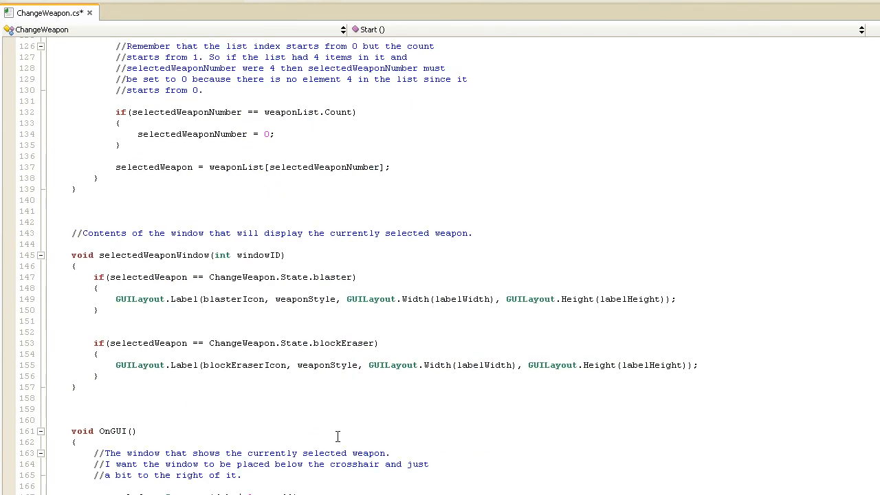
scroll(337, 436, up, 2)
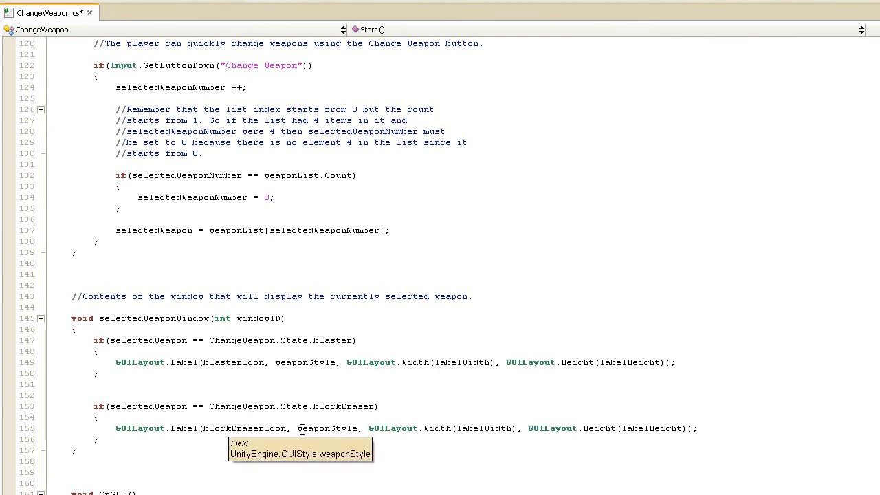
click(114, 440)
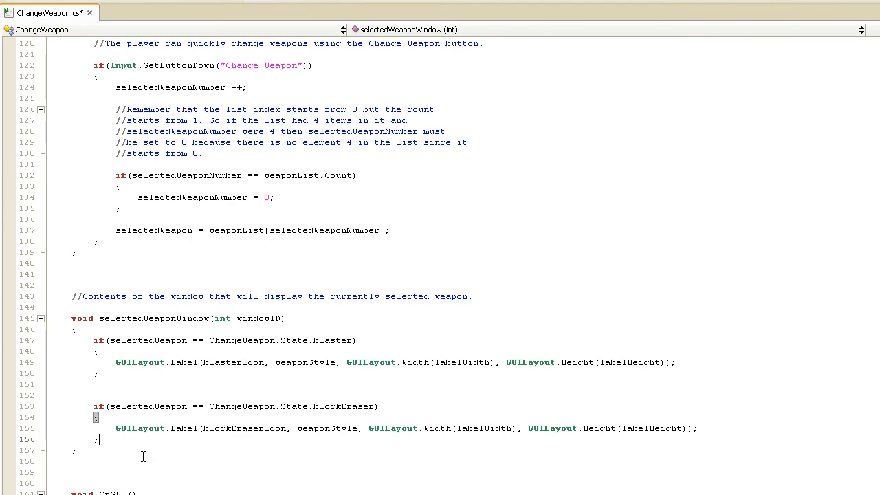
scroll(144, 457, up, 4)
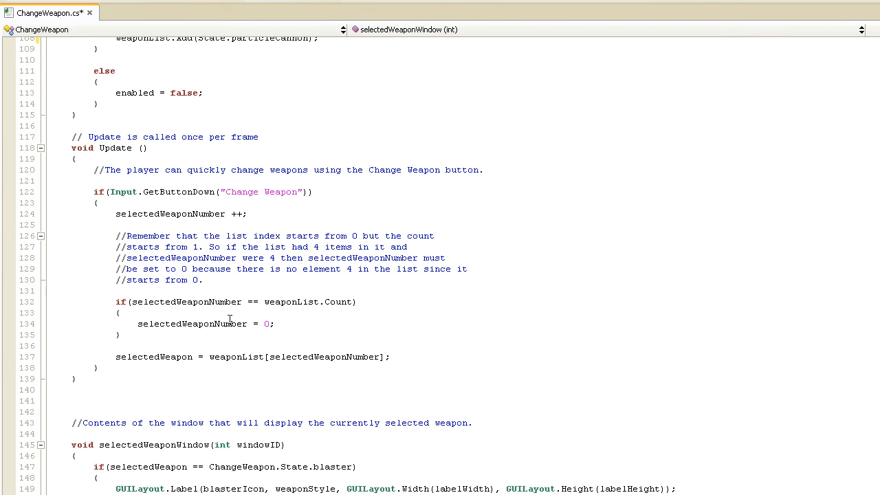
scroll(168, 388, down, 2)
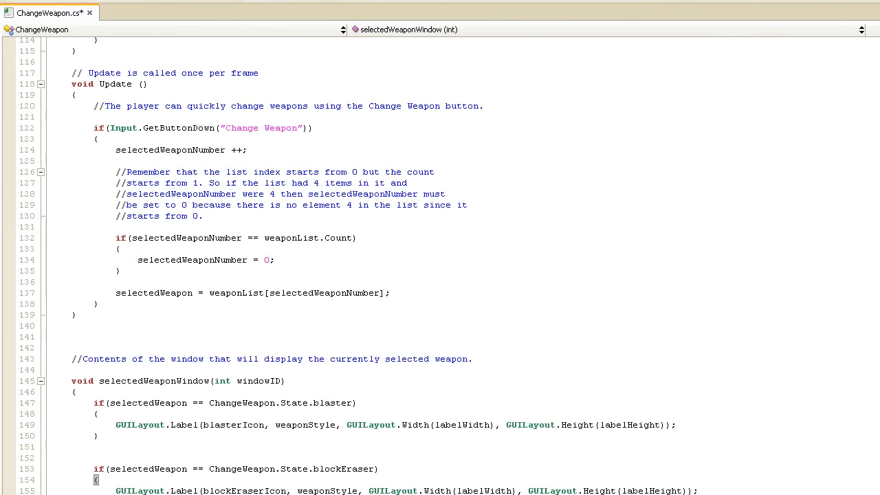
key(Return)
key(Return)
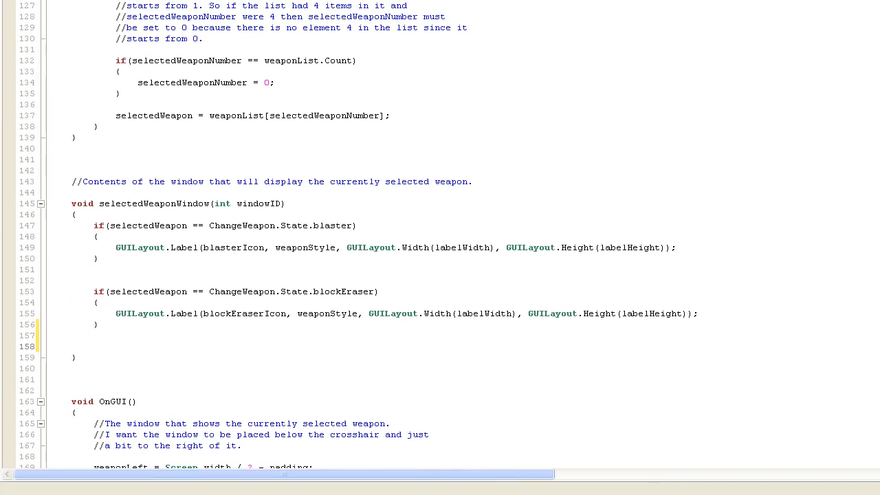
text(if(selectedWeapon)
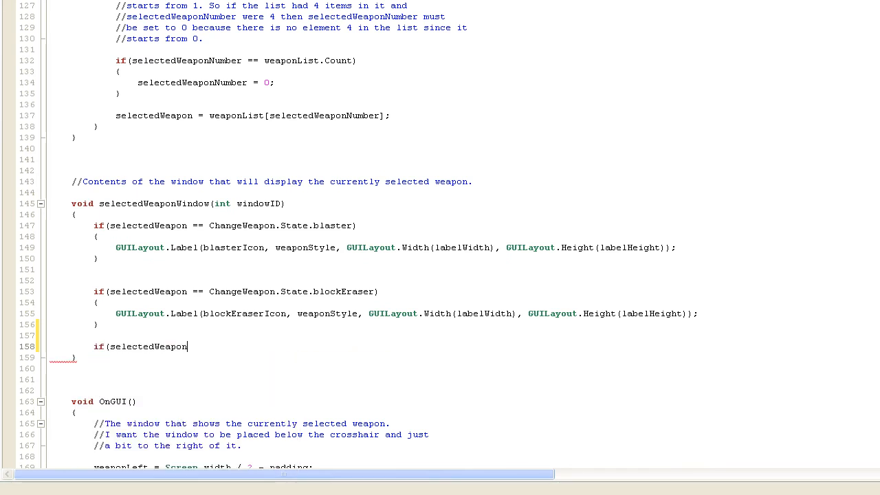
text( == C)
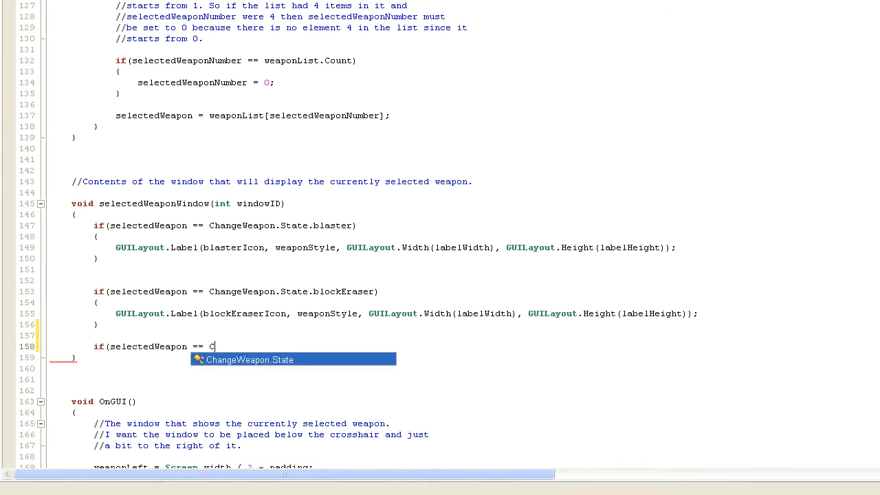
text(hangeWeapon.State.par)
key(Return)
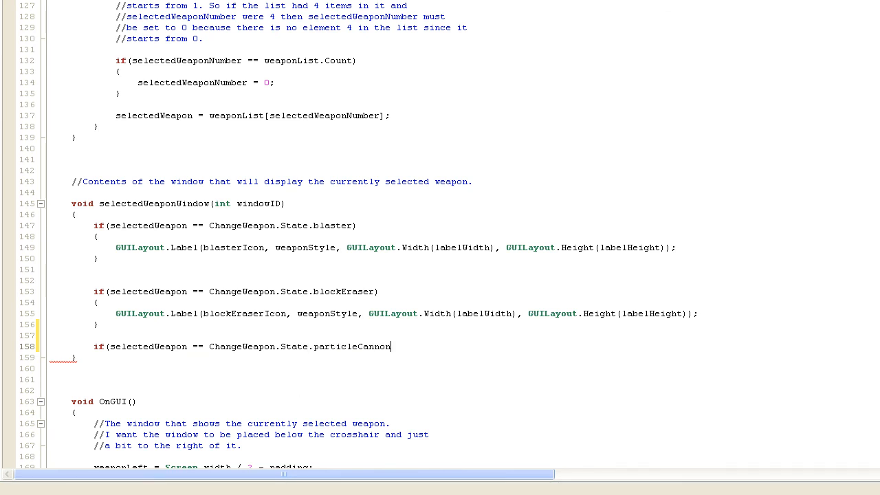
text())
key(Return)
text({)
key(Return)
key(Return)
text(})
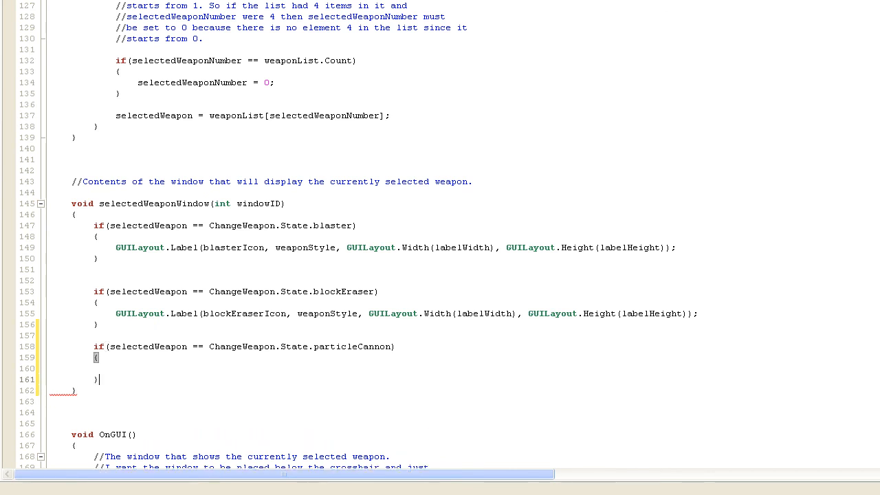
- Copy the GUILayout.Label line from the blockEraser block into the empty particleCannon block
mouse_move(715, 311)
mouse_down()
mouse_move(97, 324)
mouse_move(731, 310)
mouse_up()
key(ctrl+c)
click(112, 313)
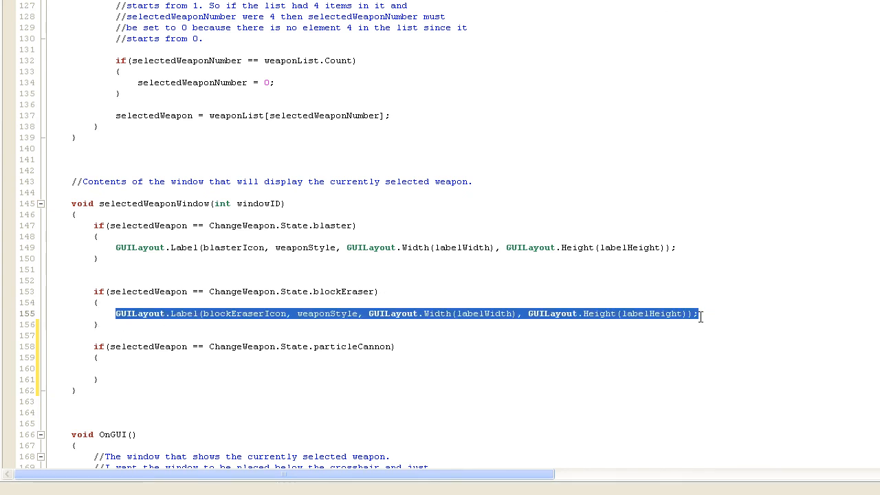
click(150, 368)
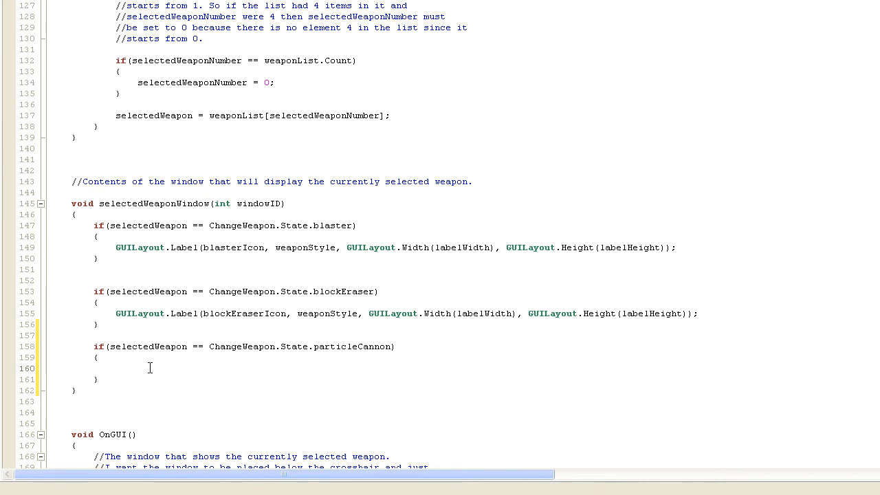
key(ctrl+v)
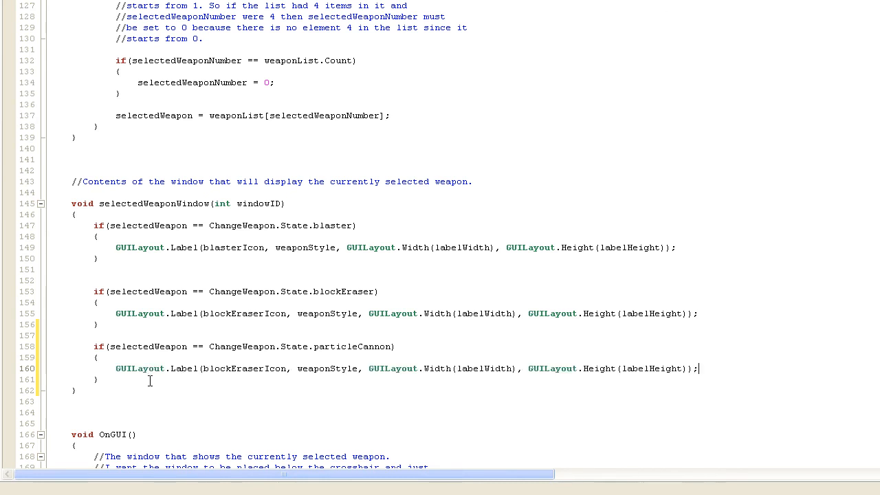
- Replace blockEraserIcon with particleCannonIcon in the copied label line and save the ChangeWeapon script
double_click(263, 369)
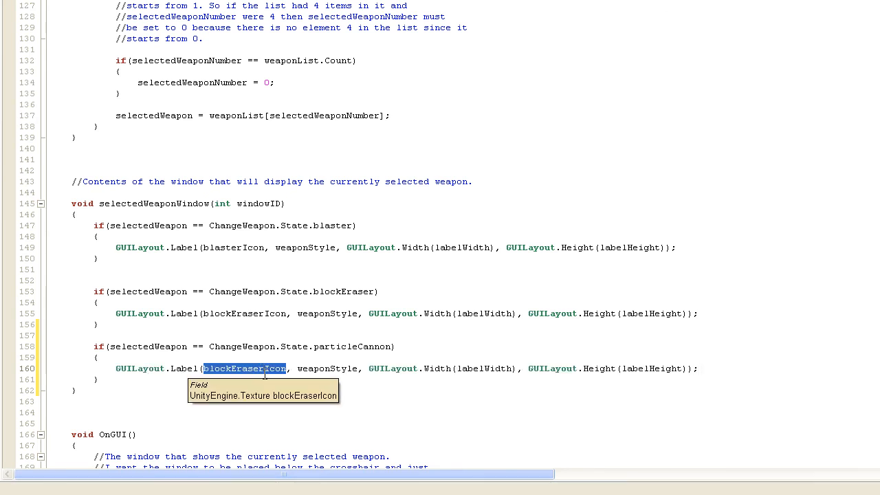
text(partic)
key(Up)
key(Return)
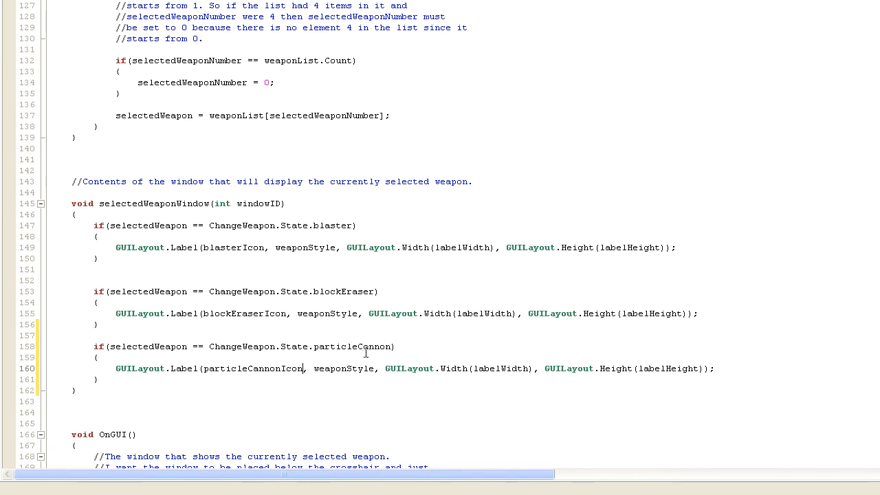
key(ctrl+s)
scroll(366, 350, down, 5)
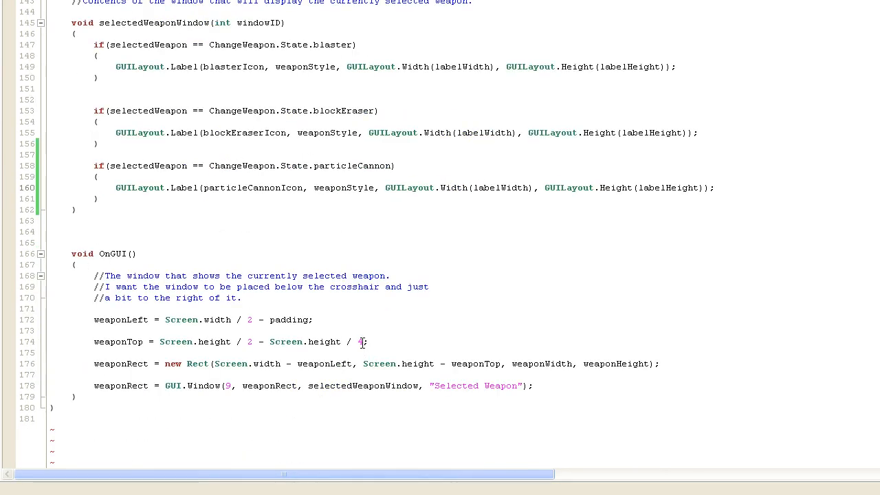
scroll(360, 342, up, 4)
scroll(362, 343, up, 20)
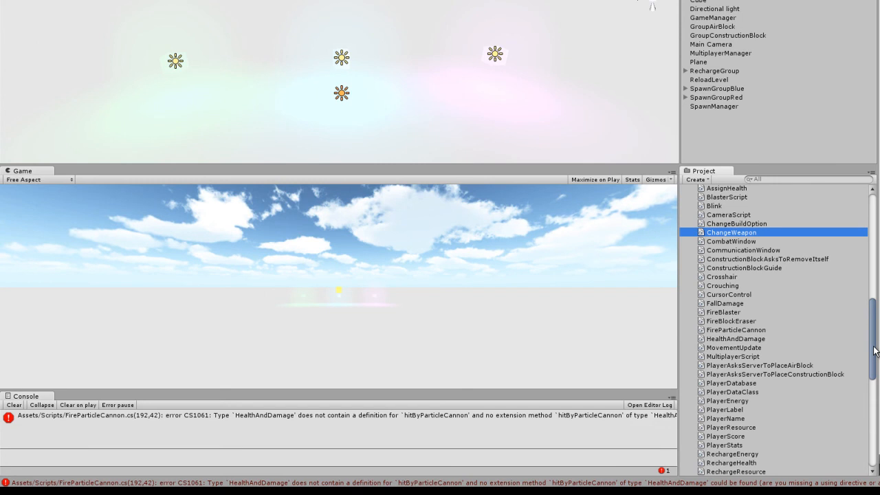
- Switch to Unity, select the FireParticleCannon script, and open the HealthAndDamage script for editing
drag(874, 352, 874, 347)
click(737, 353)
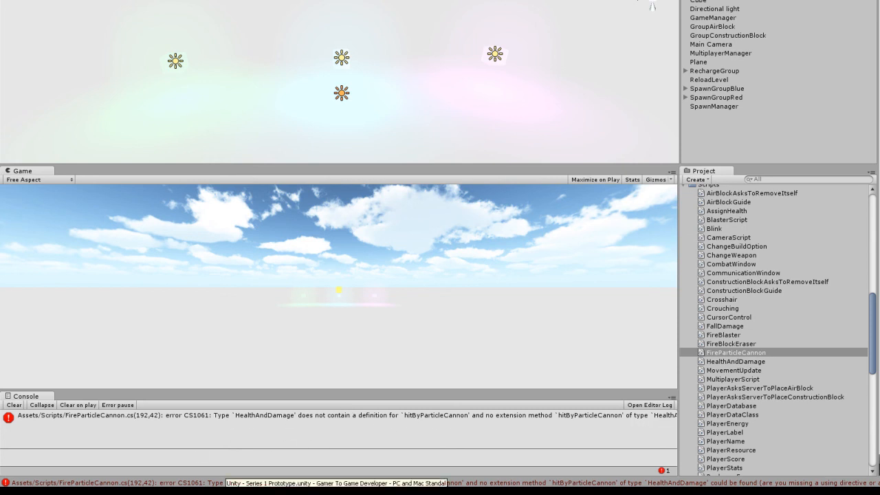
click(357, 491)
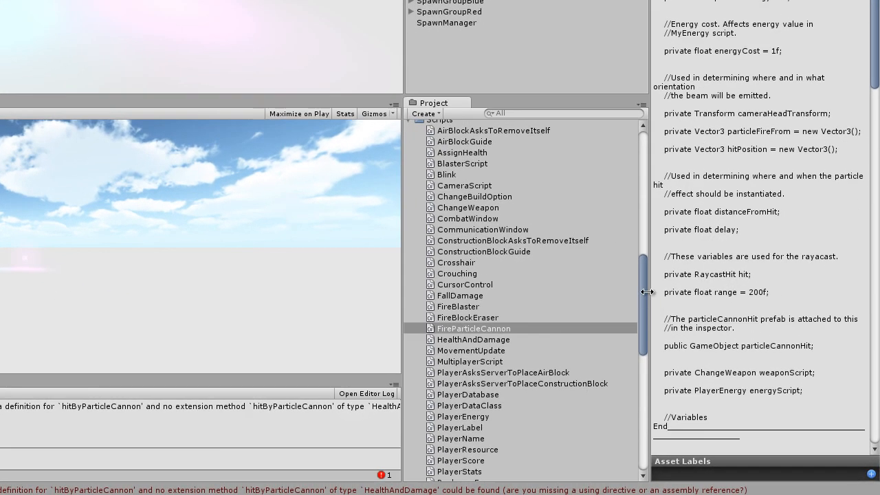
click(449, 338)
double_click(448, 338)
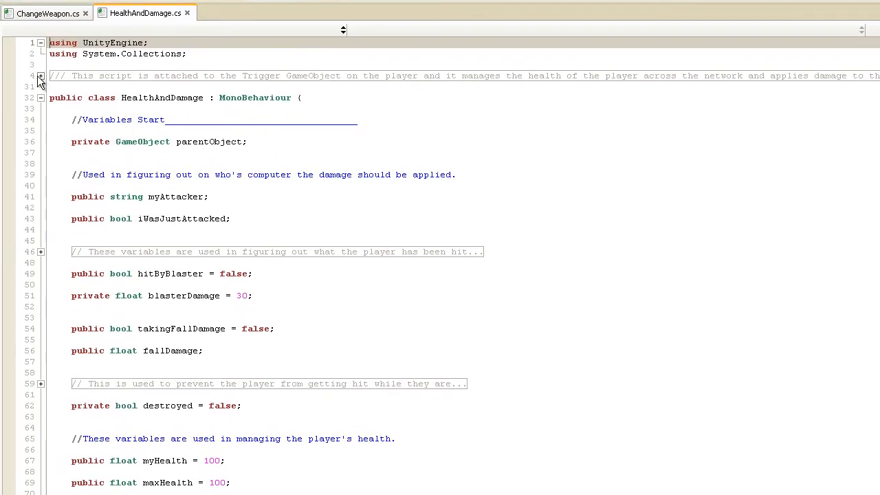
- Expand the HealthAndDamage summary and add "This script is accessed by the FireParticleCannon script." below the FallDamage line
click(40, 77)
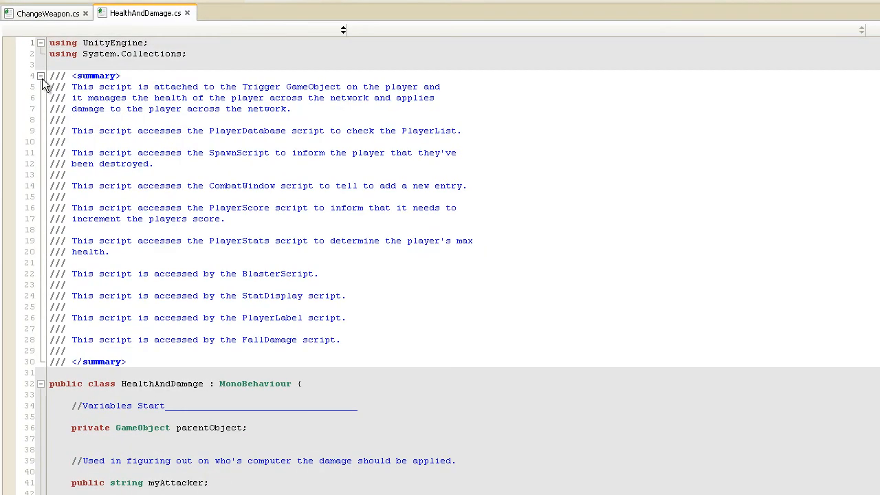
click(364, 337)
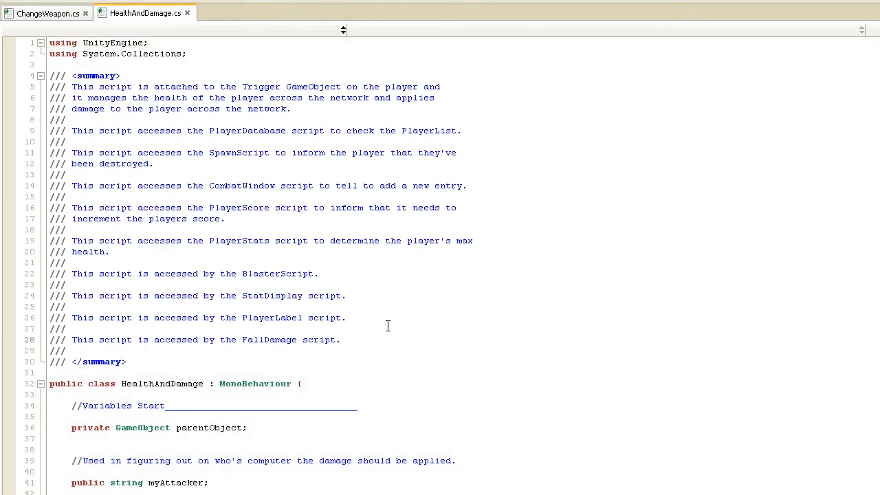
key(Return)
key(Return)
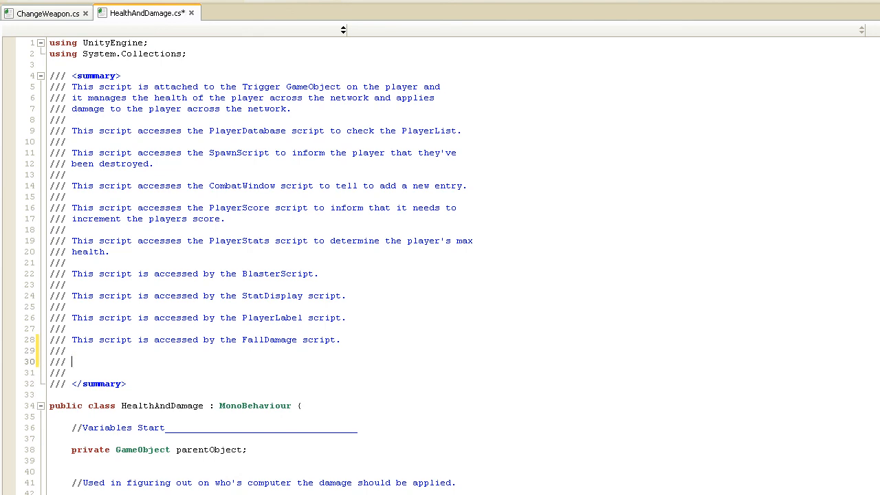
text(This script is accessed by the )
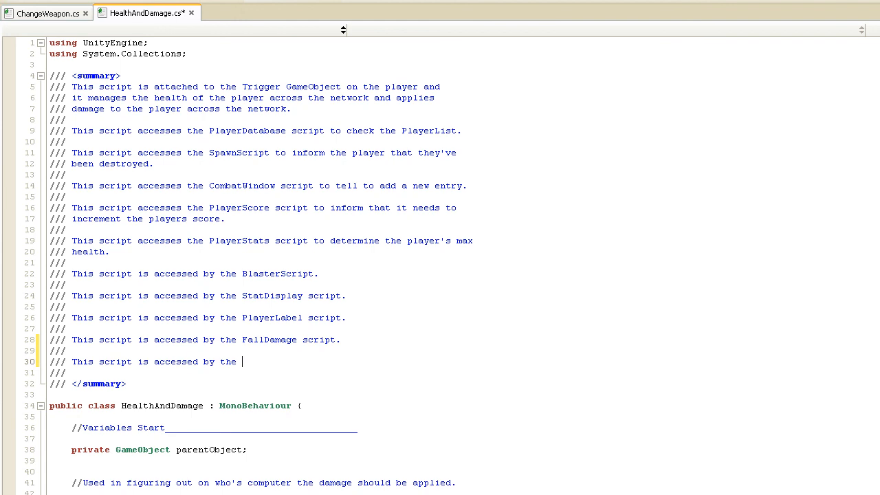
text(FireParticleCannon script.)
scroll(387, 327, down, 6)
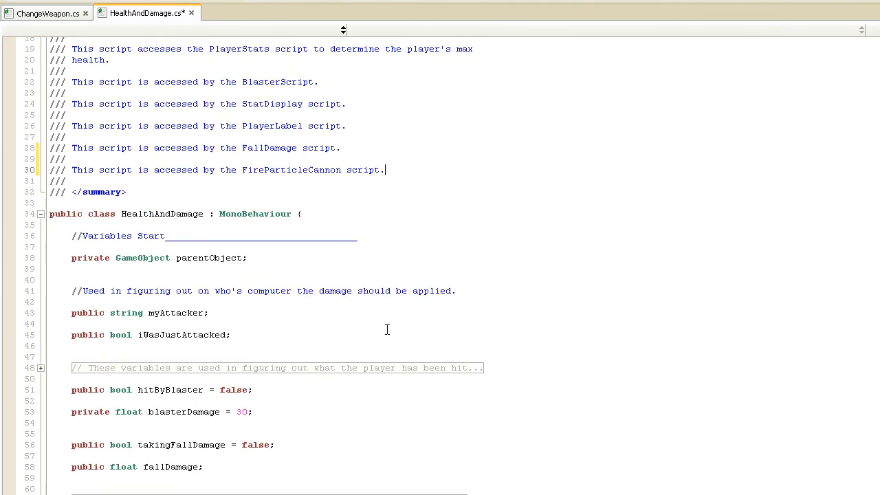
- Declare "public bool hitByParticleCannon = false;" below the fallDamage variable in the HealthAndDamage script
scroll(387, 330, down, 4)
click(225, 341)
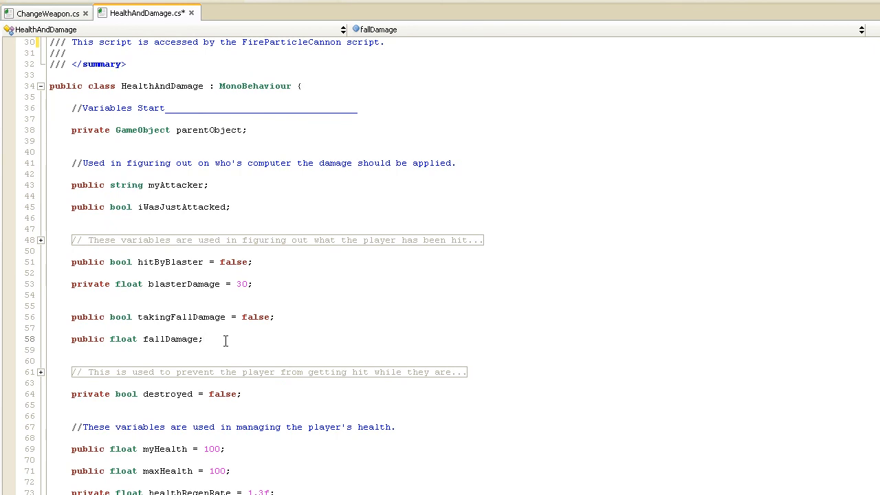
key(Return)
key(Return)
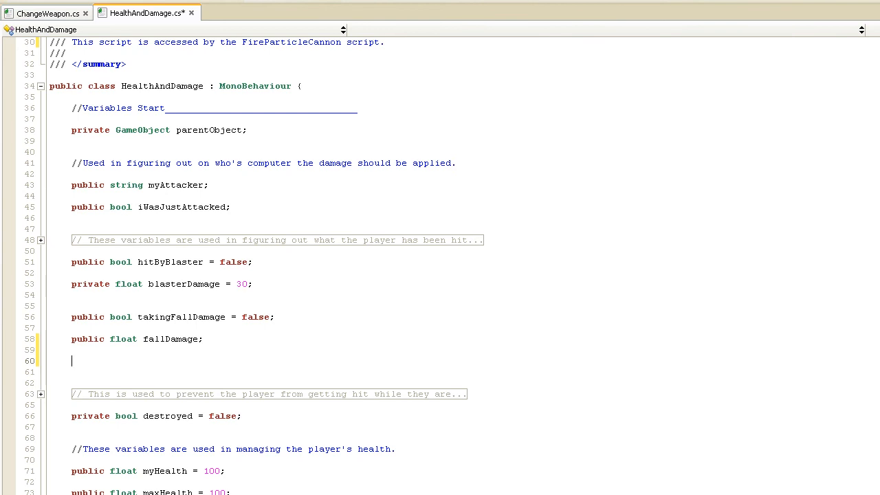
key(Return)
text(pub)
key(BackSpace)
key(BackSpace)
key(BackSpace)
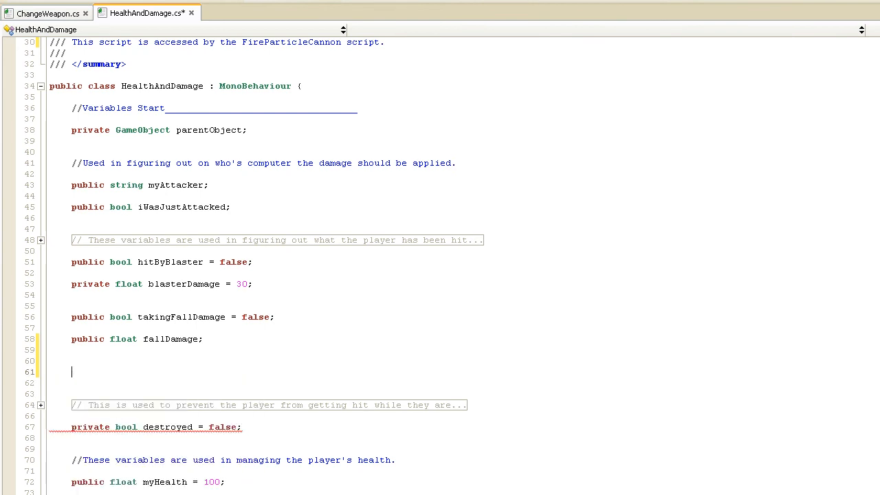
text(public bool )
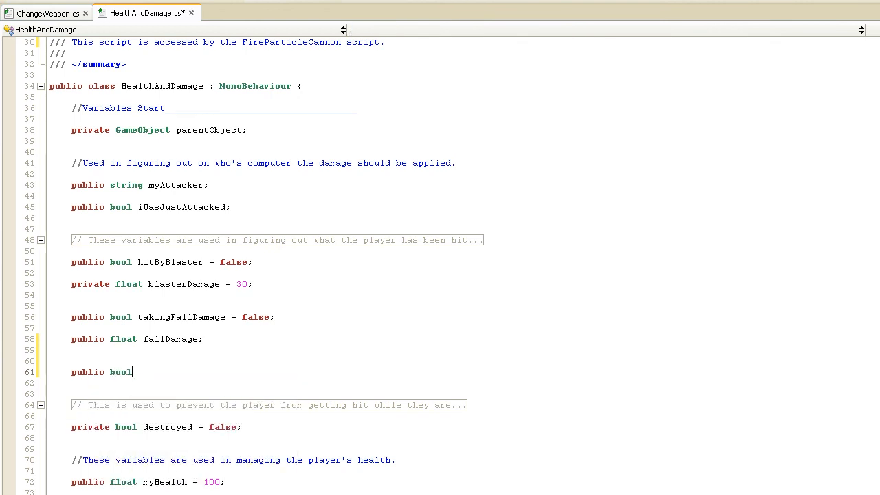
text(hitBy)
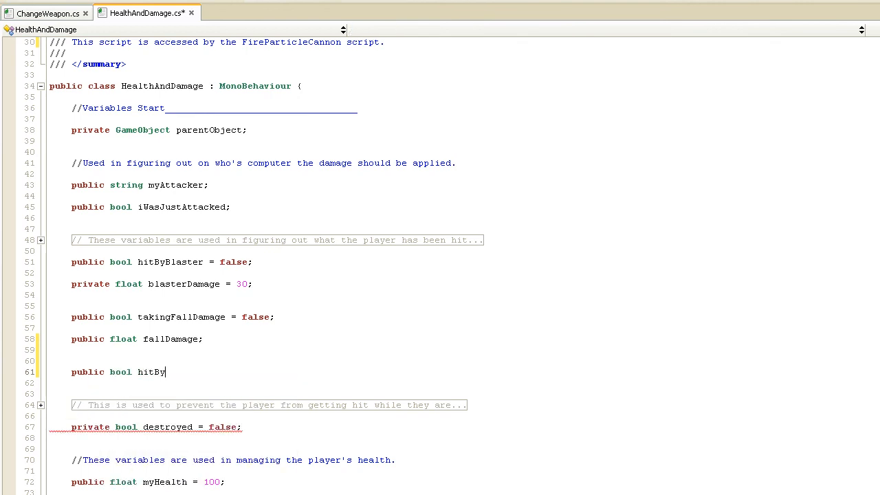
text(ParticleCannon = false;)
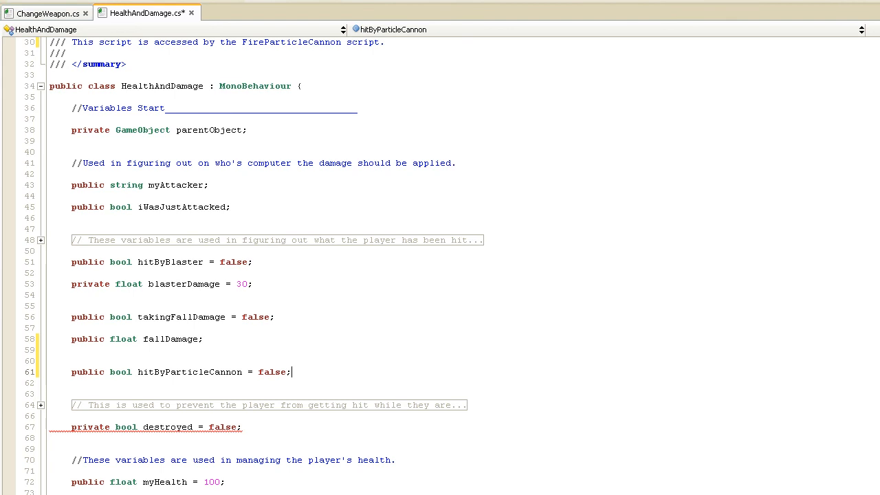
- Declare "private float particleCannonDamage = 1.6f;" below the hitByParticleCannon variable
key(Return)
key(Return)
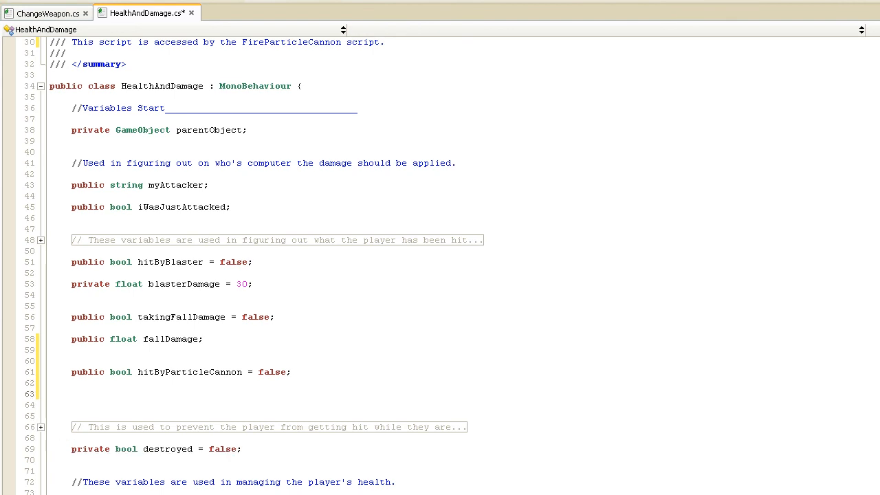
text(pri)
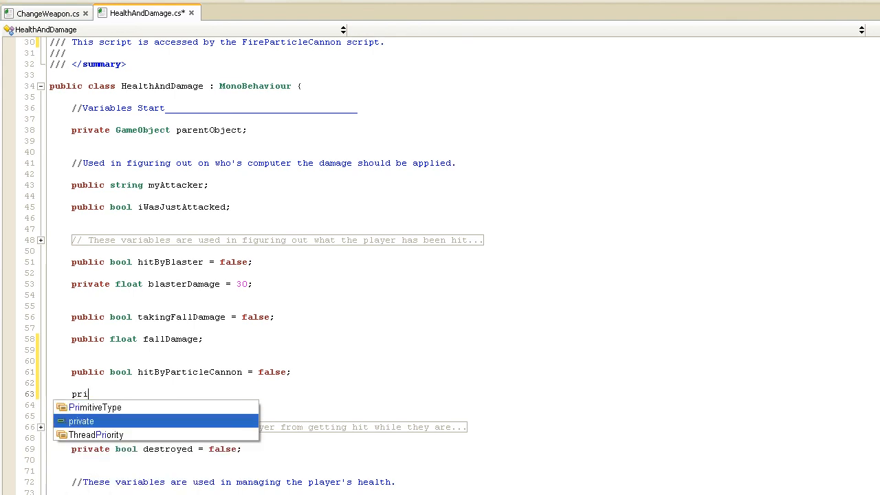
key(Return)
text(floa)
key(Return)
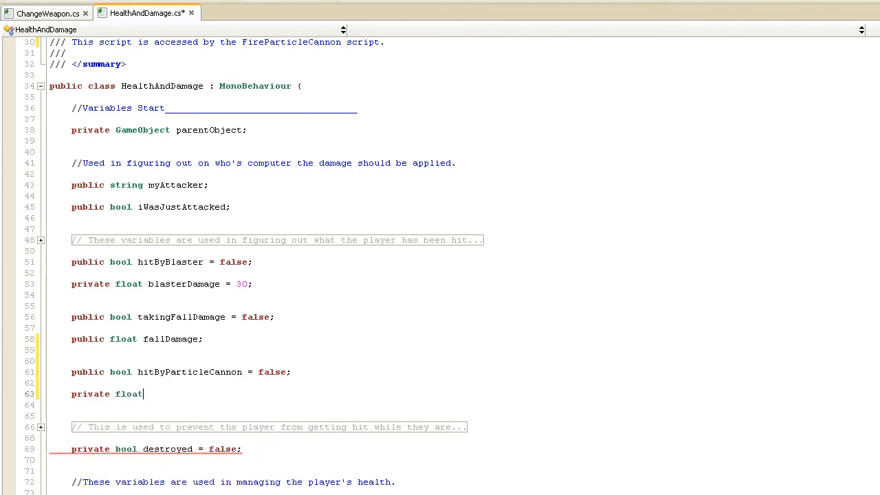
text(particleCannonD)
text(amage = 1.0f)
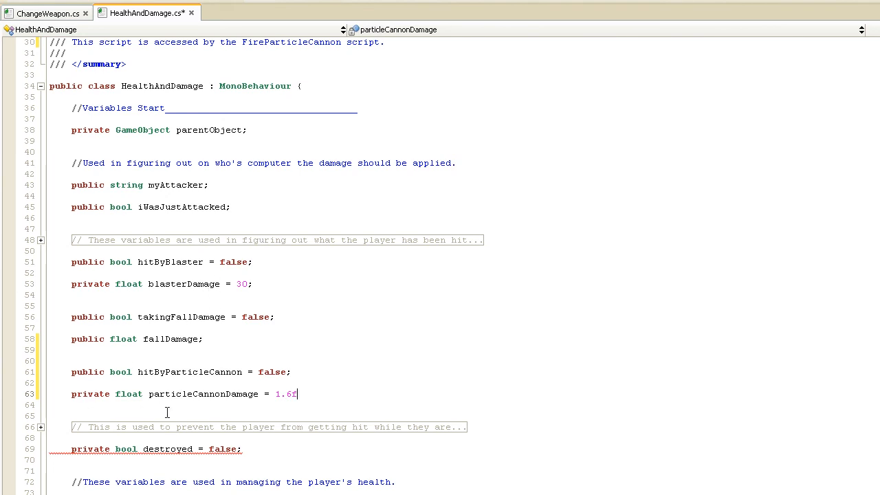
click(240, 492)
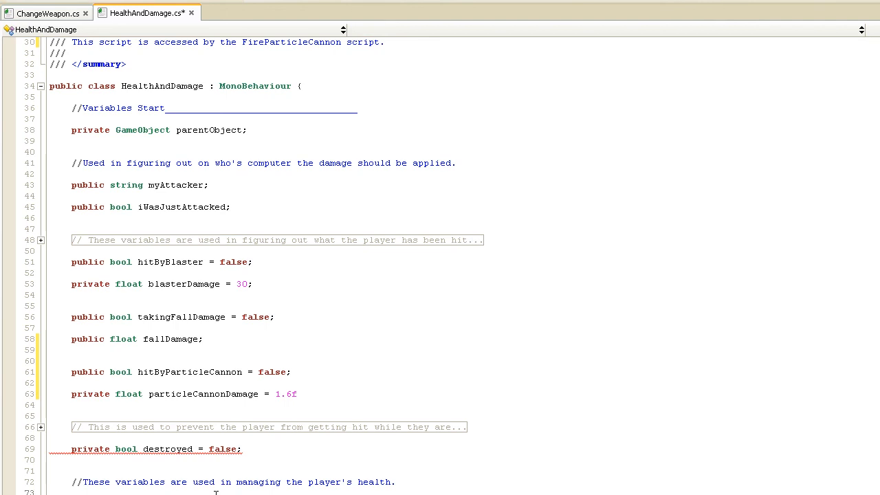
scroll(215, 492, down, 8)
click(307, 139)
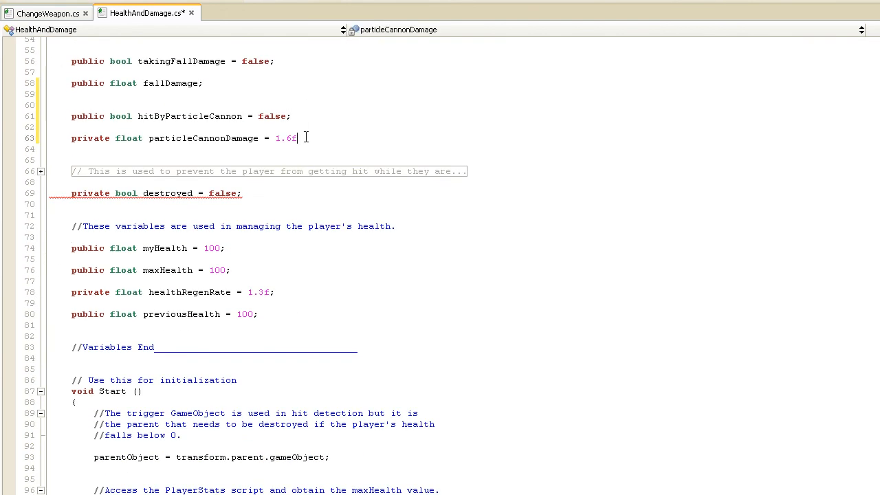
text(;)
- Below the takingFallDamage block in Update, add the comment "//Apply damage if the player is hit by an enemy particle cannon."
scroll(313, 361, down, 10)
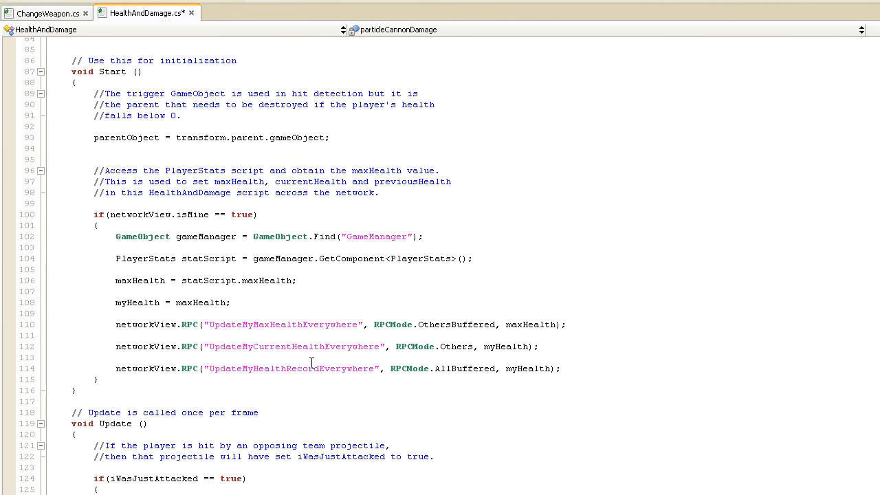
scroll(312, 362, down, 15)
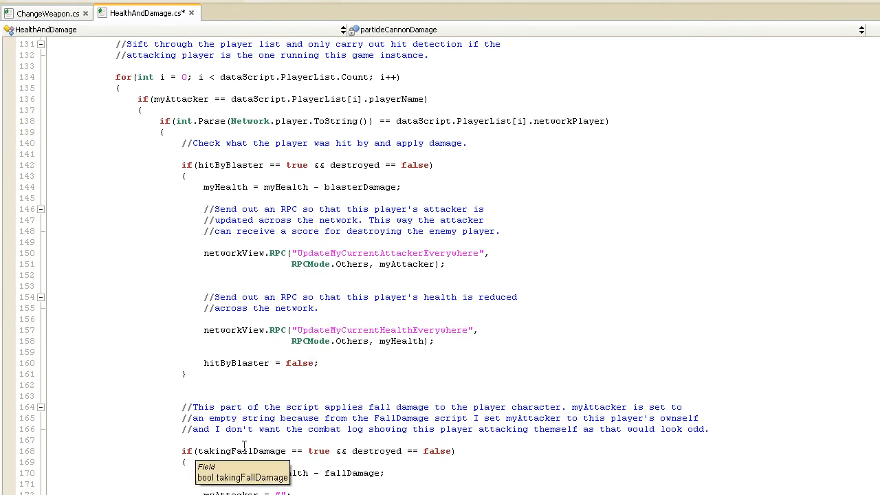
scroll(189, 440, down, 6)
click(186, 380)
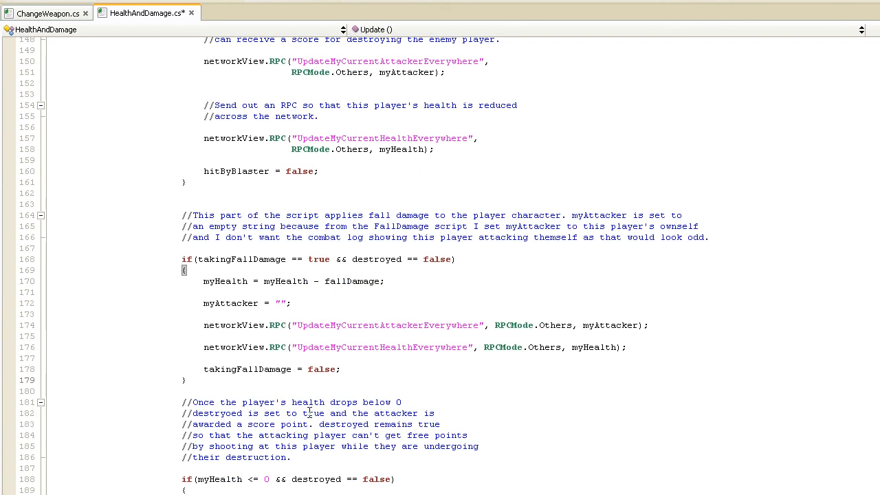
key(Return)
key(Return)
key(Return)
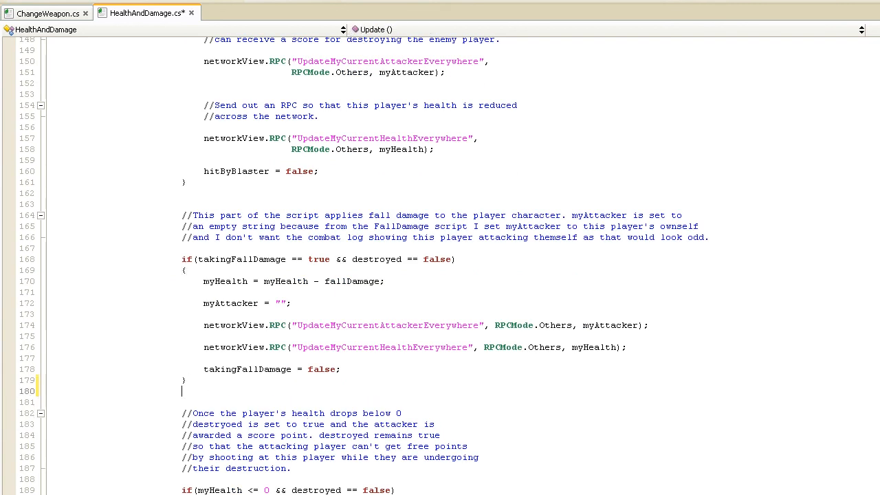
scroll(308, 411, down, 4)
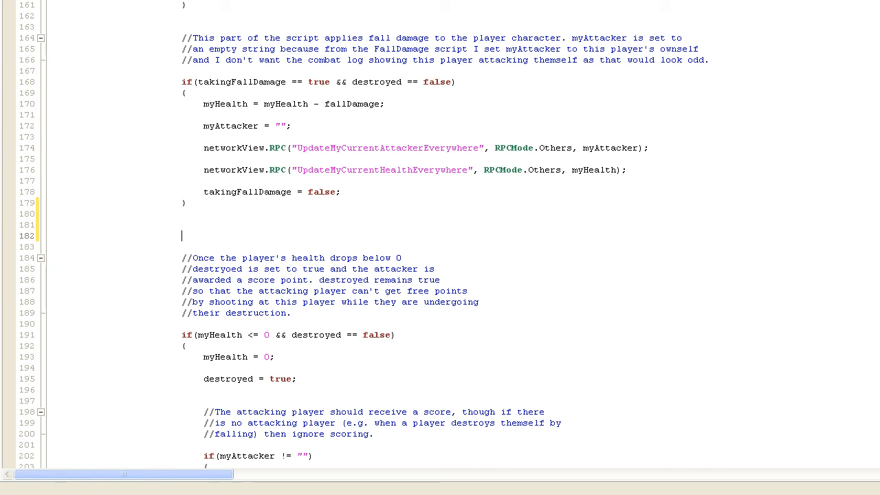
text(//A)
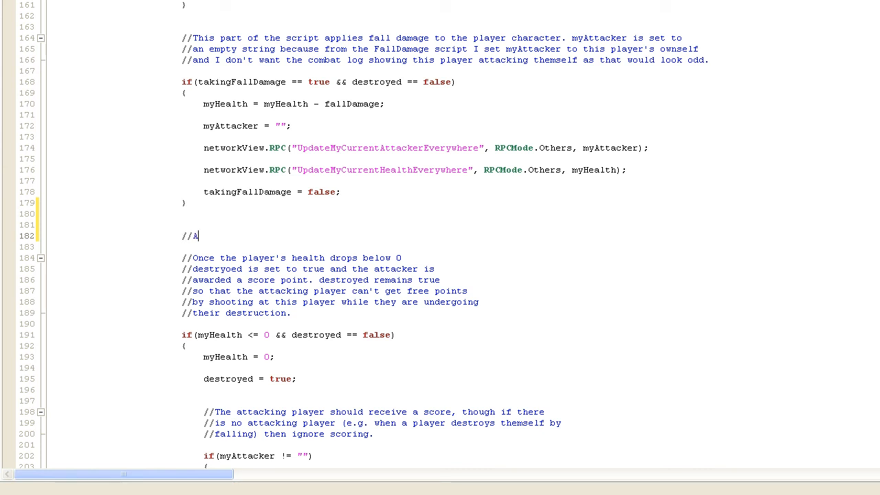
text(pply damage if the play)
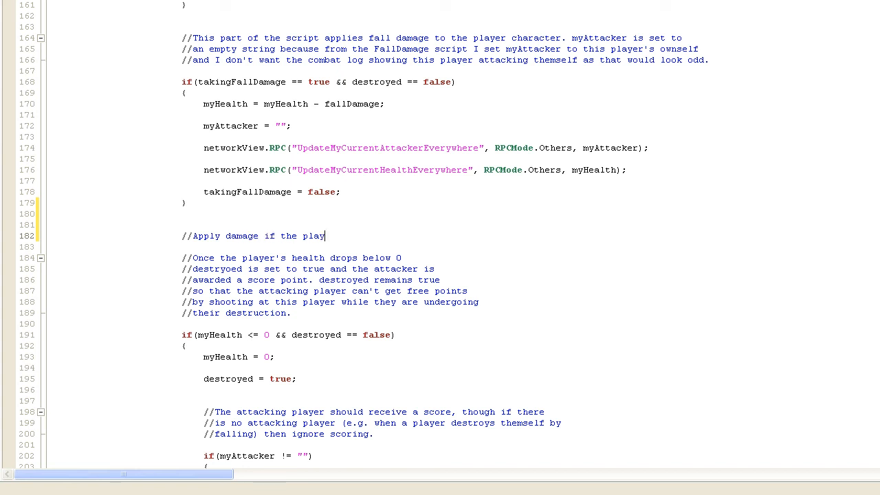
text(er is hit by an een)
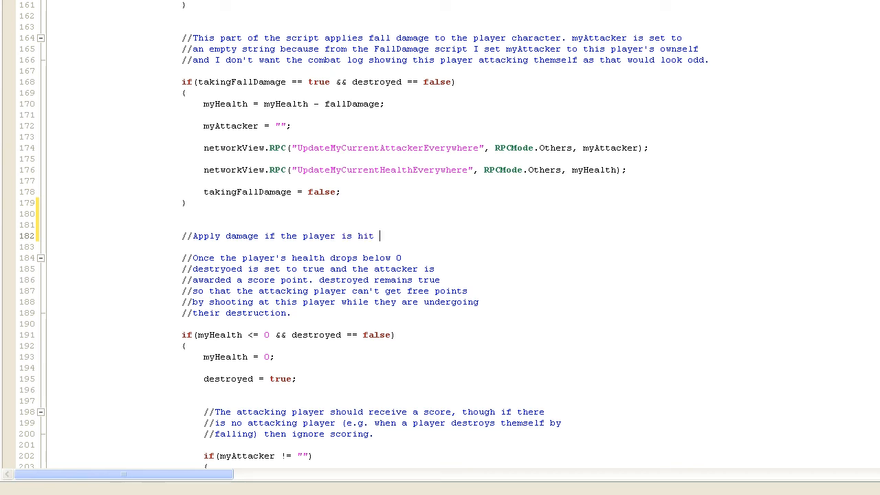
key(BackSpace)
key(BackSpace)
text(nemry)
key(BackSpace)
key(BackSpace)
key(BackSpace)
key(BackSpace)
text(my )
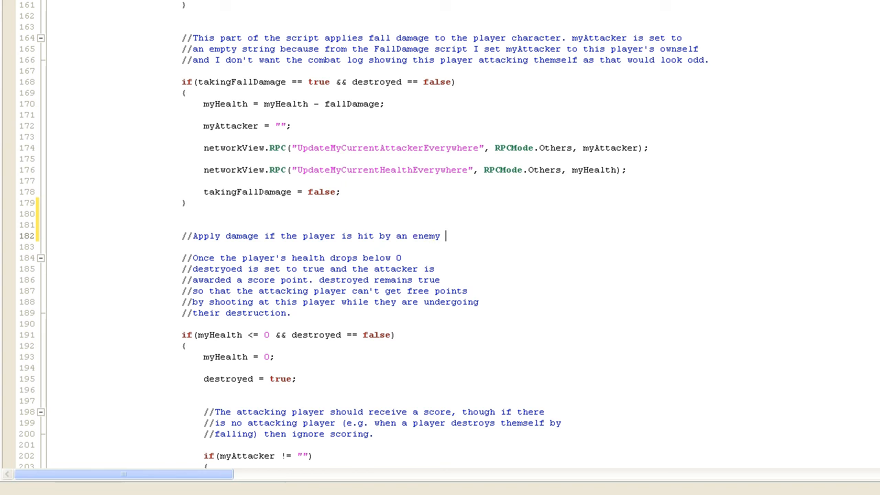
text(particle cannon.)
- Under the particle cannon comment, add an empty if block with the condition "hitByParticleCannon == true && destroyed == false"
key(Return)
key(Return)
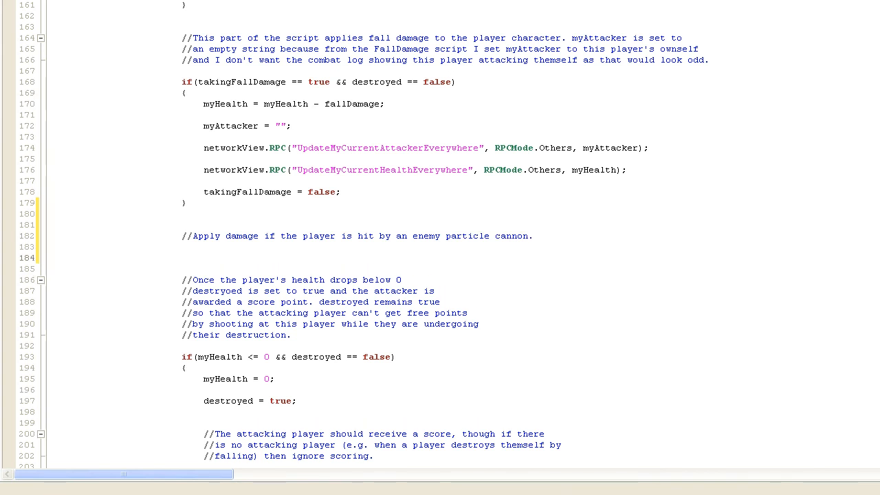
text(if(hitby)
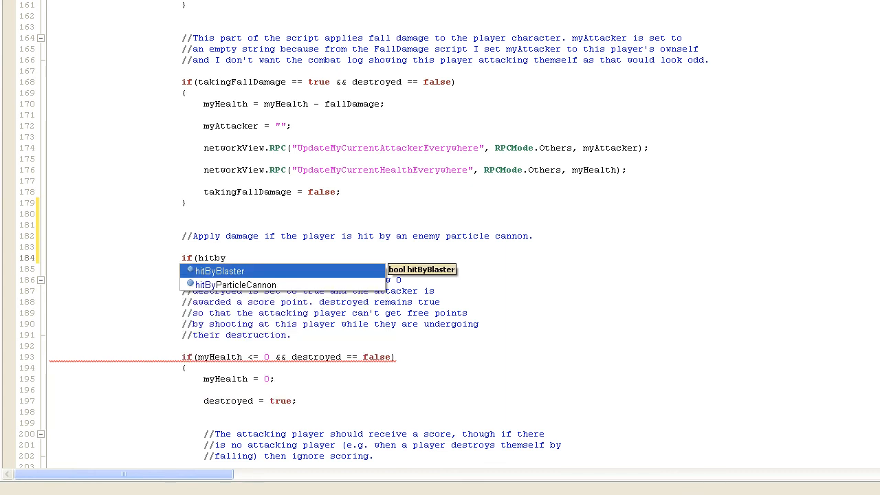
key(Down)
key(Return)
text(== true)
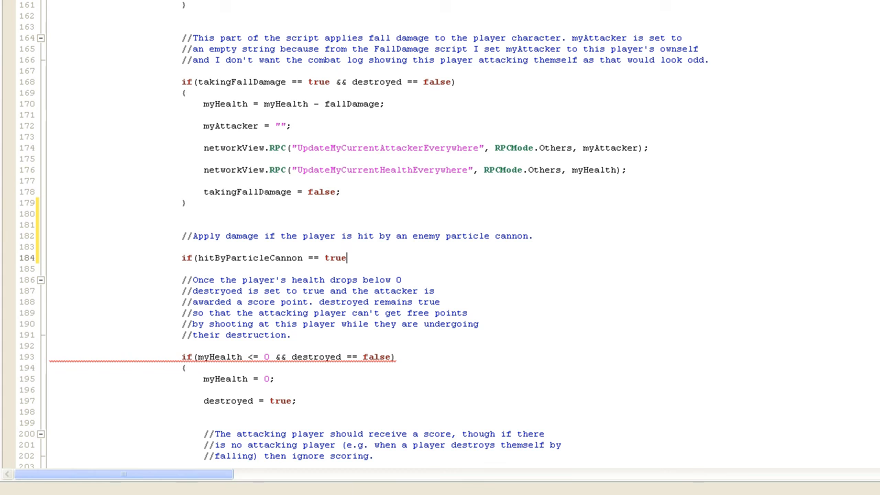
text( && dest)
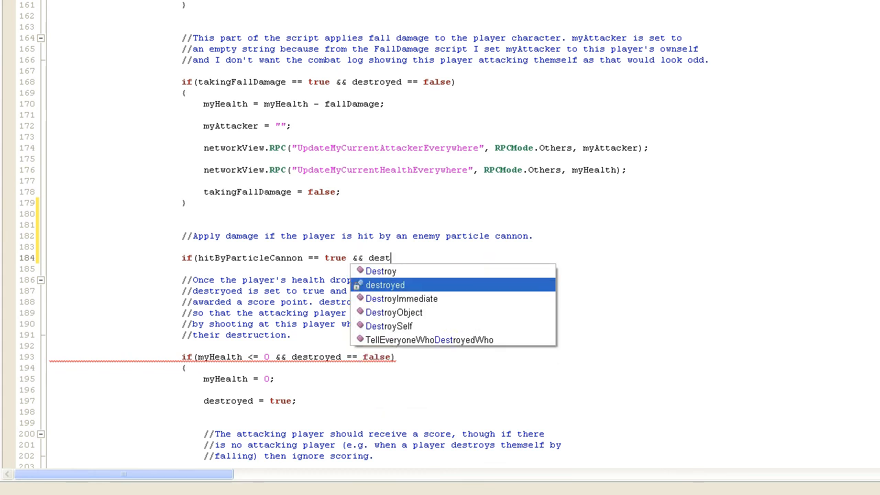
text(royed == fa)
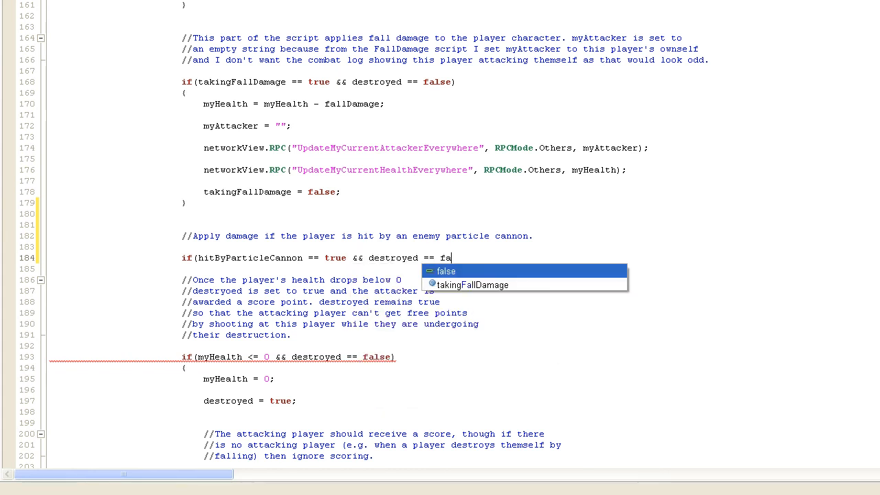
key(Return)
text())
key(Return)
text({)
key(Return)
text(})
- Inside the hitByParticleCannon block, add "myHealth = myHealth - particleCannonDamage;"
click(203, 280)
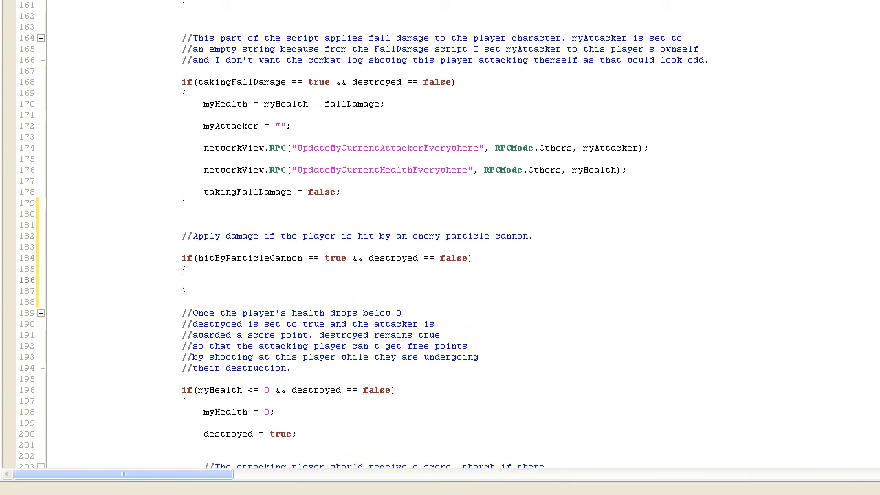
text(myHealth = myHealth )
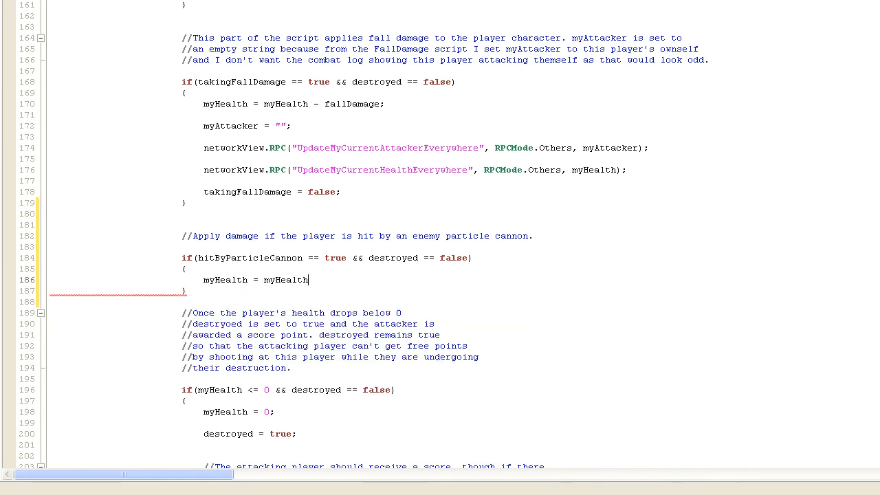
text(- part)
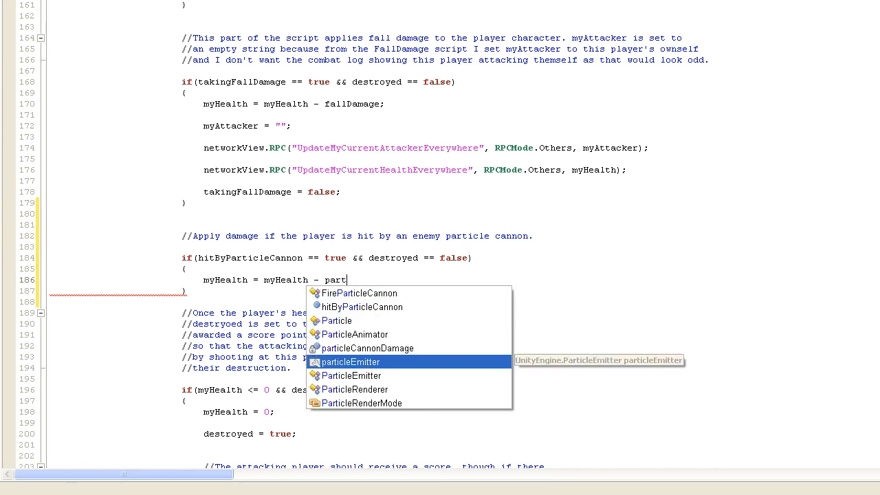
text(icleC)
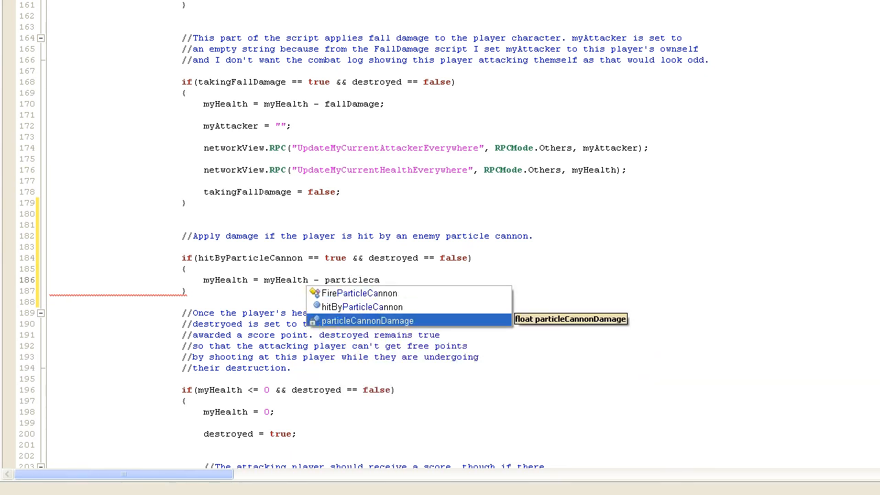
key(Return)
text(;)
- Copy the two networkView.RPC lines from the fall damage block to below the myHealth line in the hitByParticleCannon block
key(Return)
key(Return)
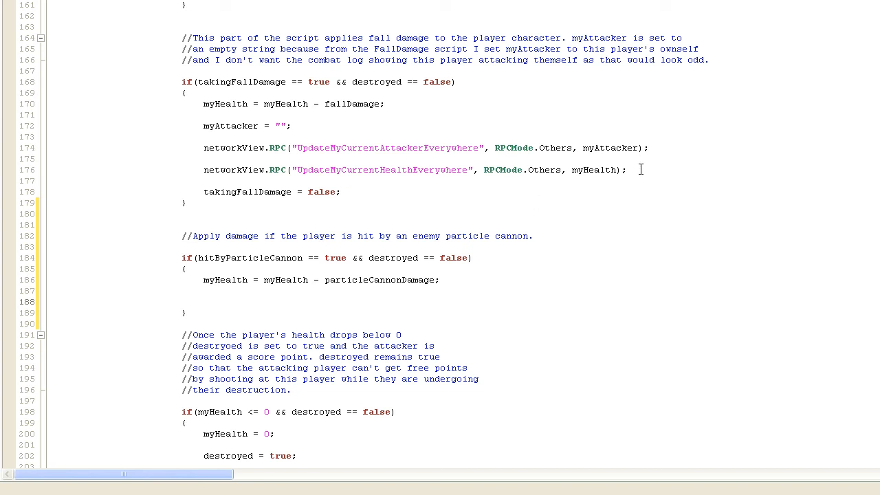
drag(640, 169, 204, 148)
key(ctrl+c)
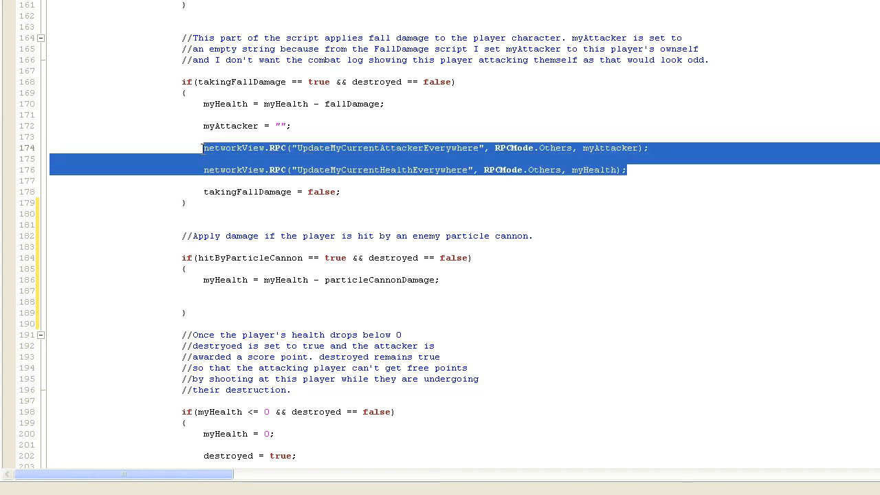
click(215, 300)
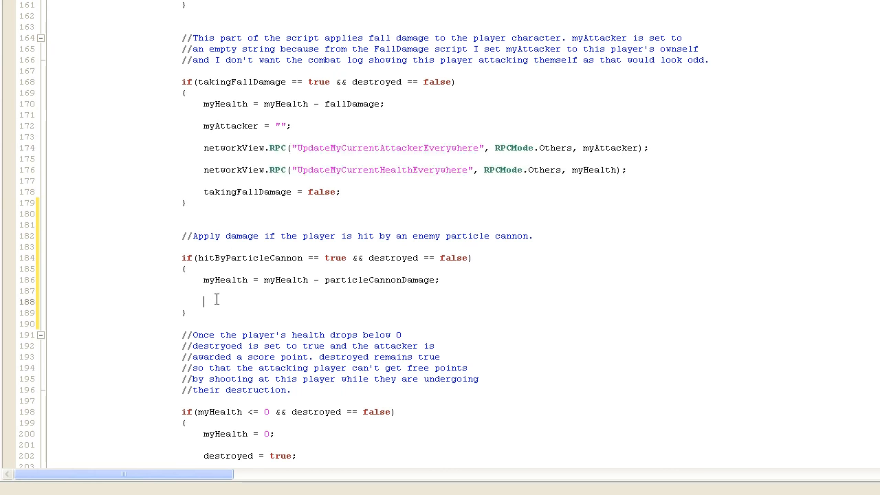
key(ctrl+v)
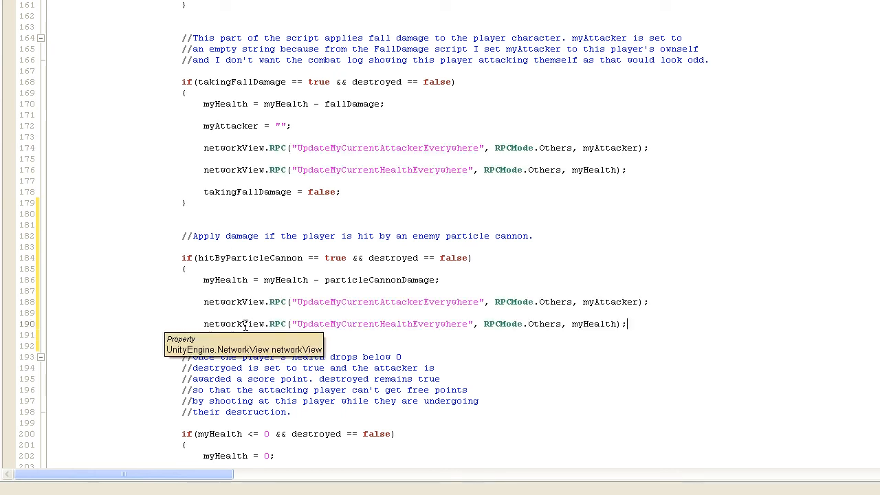
key(Return)
key(Return)
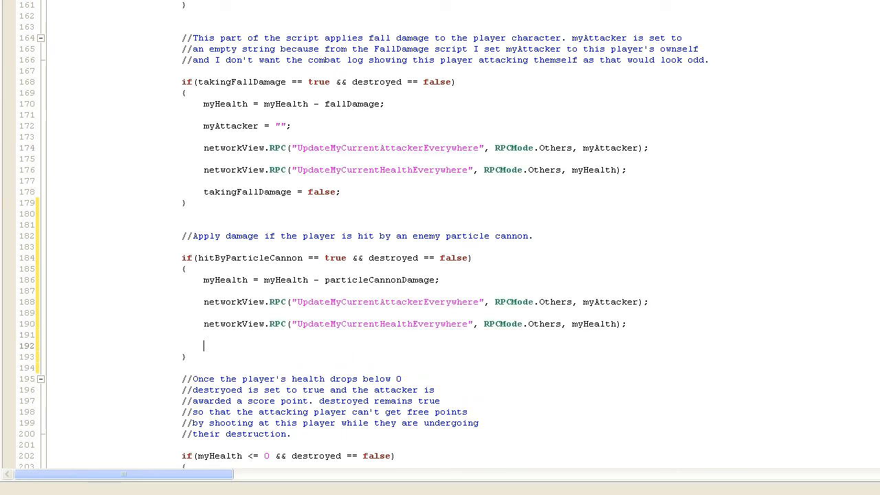
- End the hitByParticleCannon block with "hitByParticleCannon = false;" and save the HealthAndDamage script
text(hitby)
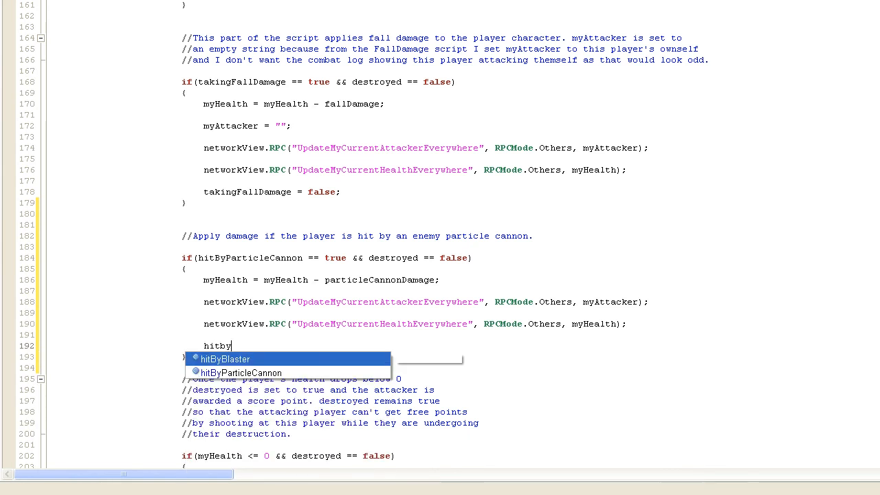
key(Down)
key(Return)
text(= false;)
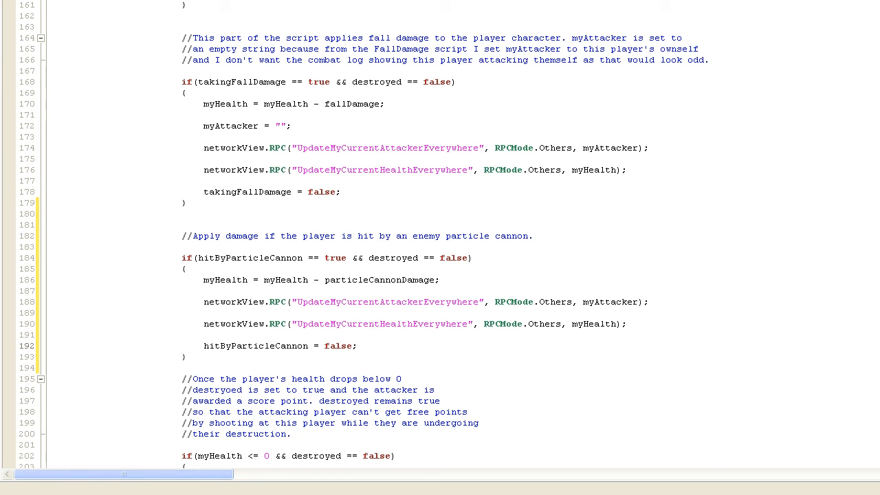
key(ctrl+s)
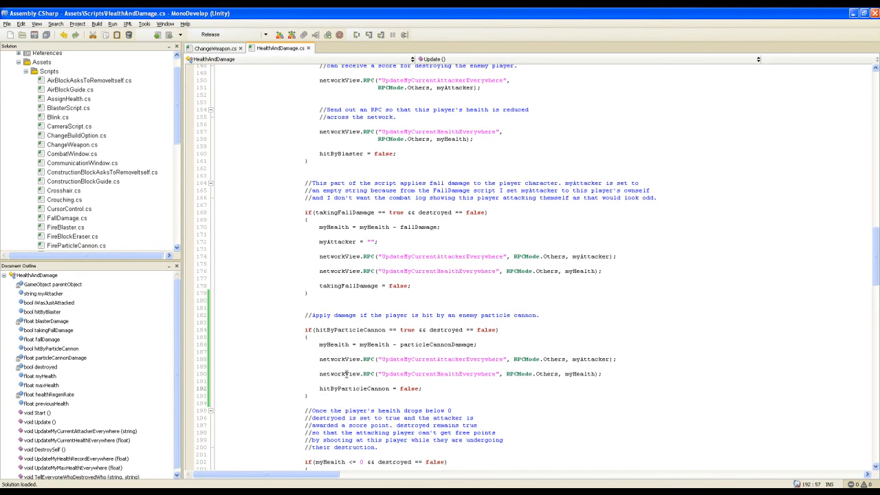
scroll(346, 373, up, 20)
scroll(346, 373, up, 14)
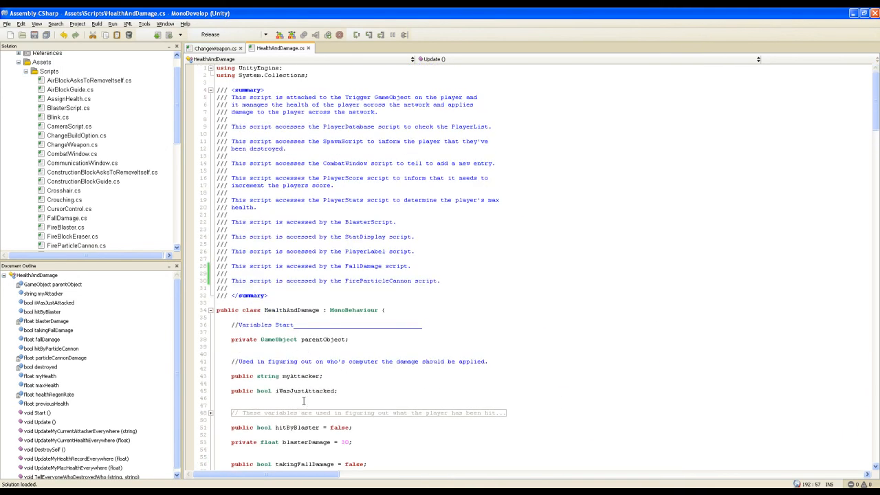
- Switch to GIMP and create a new image 512 pixels wide and 512 pixels high
key(alt+Tab)
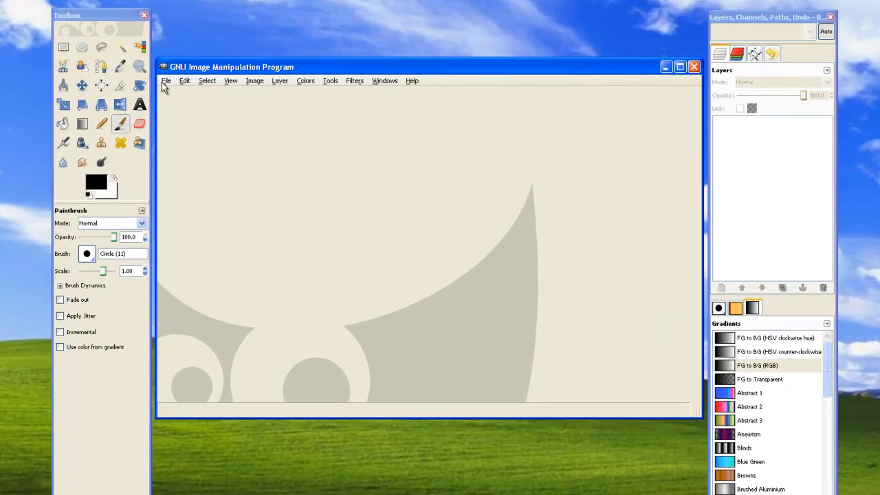
click(244, 71)
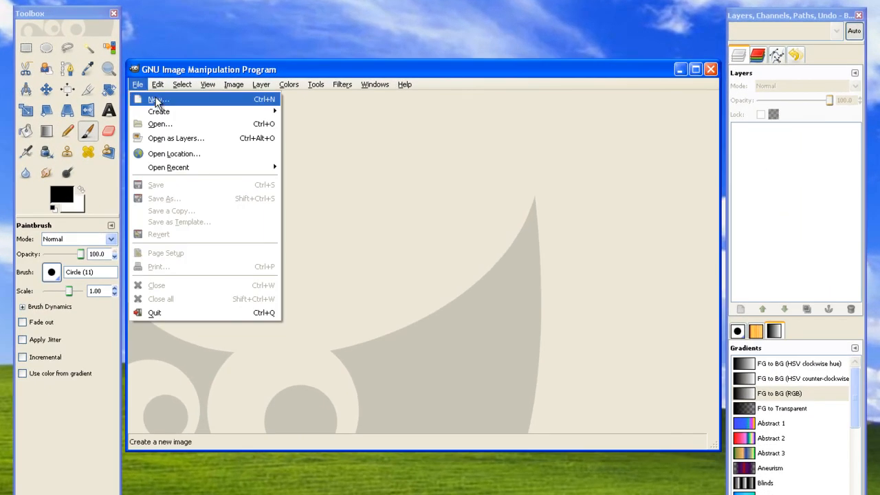
click(157, 101)
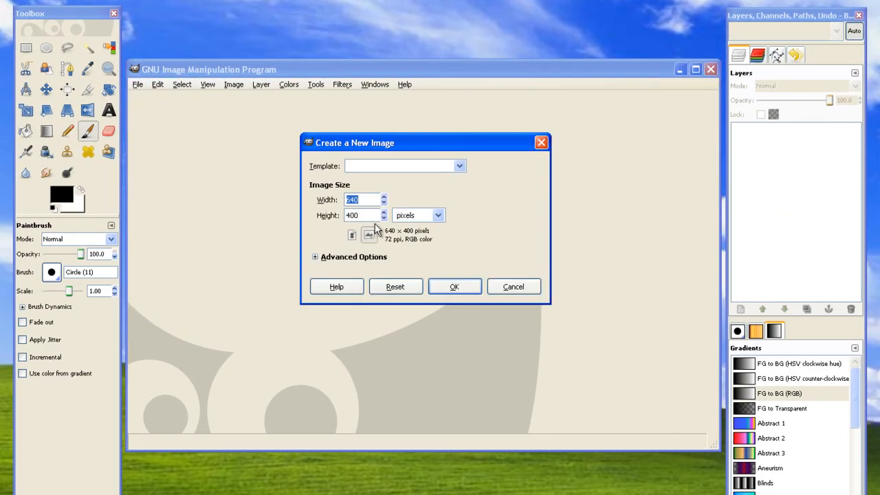
text(512)
key(Tab)
text(512)
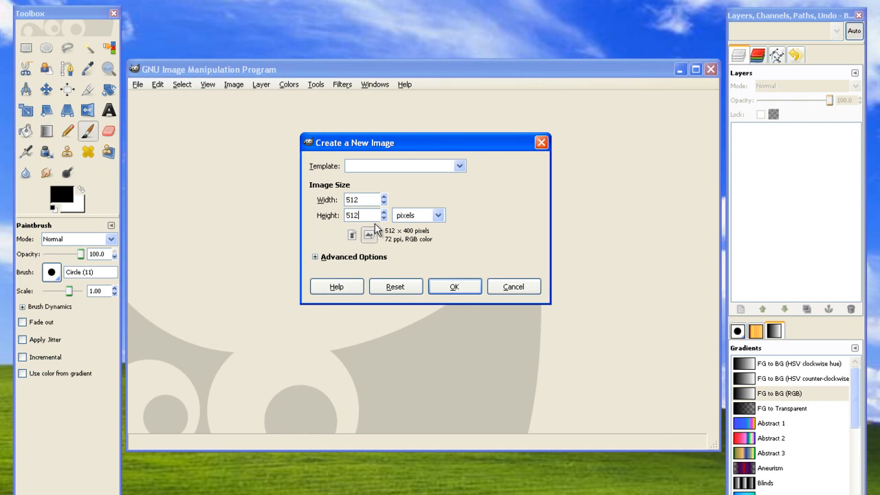
click(454, 288)
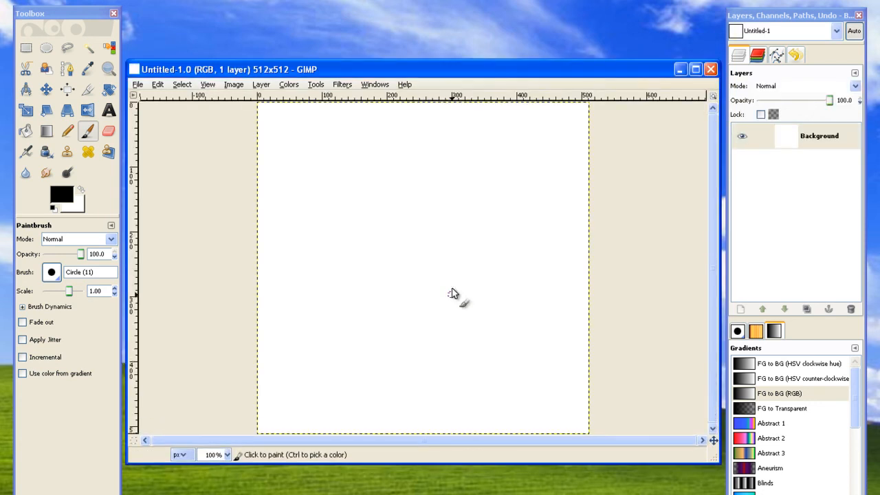
- Add an alpha channel to the Background layer and clear it to full transparency
click(261, 84)
mouse_move(322, 209)
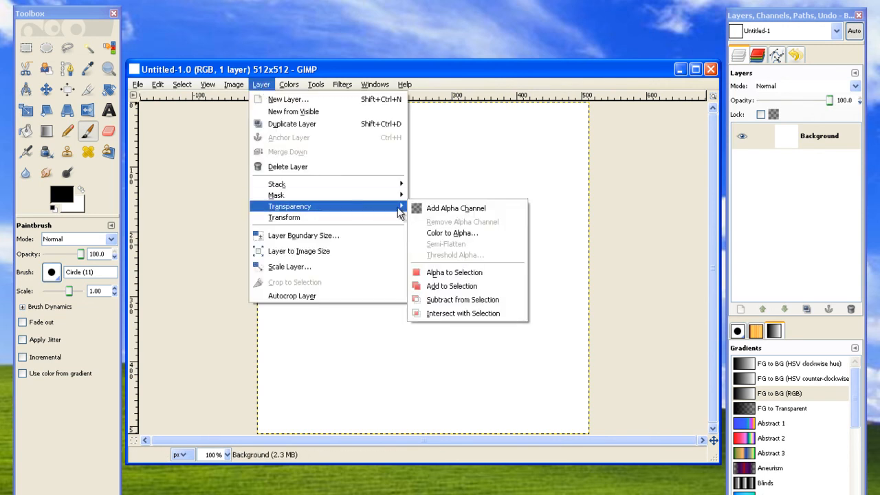
click(437, 206)
click(157, 84)
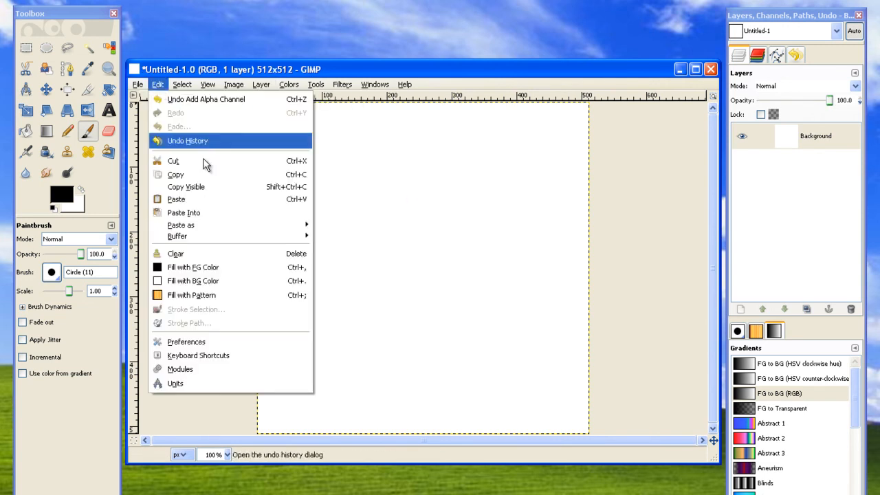
click(198, 253)
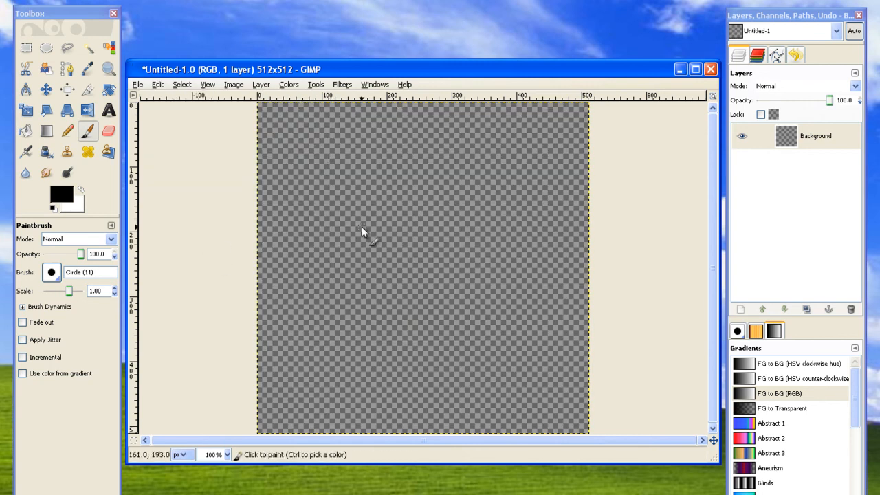
- Draw a straight black diagonal line with the Pencil tool from near the canvas's lower-right corner to near its upper-left corner
click(71, 130)
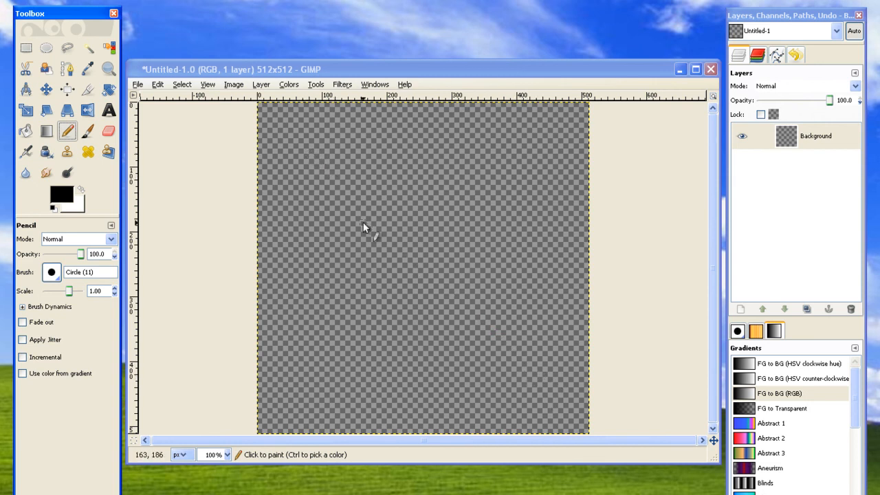
click(539, 384)
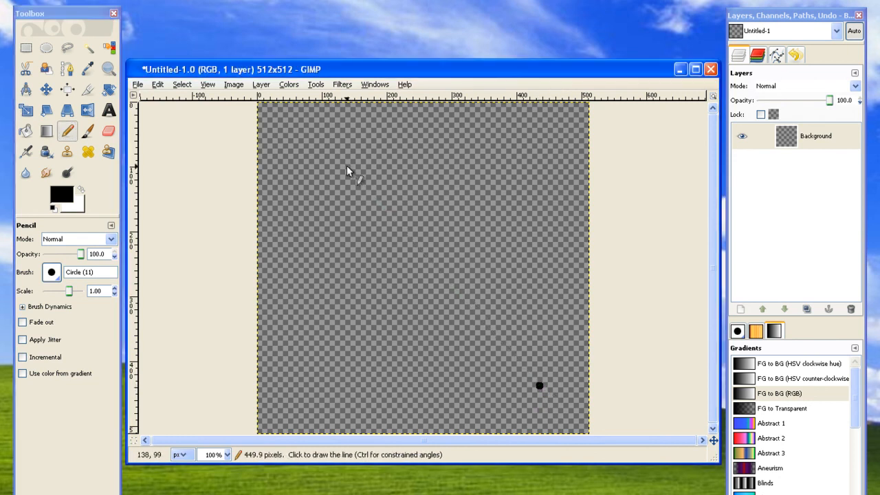
shift+click(317, 149)
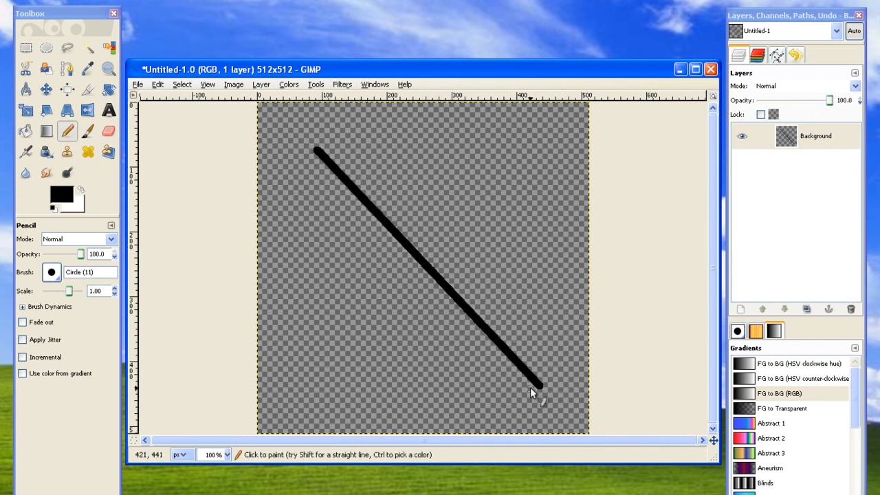
- Start the Gradient Flare filter on the Background layer and copy the Distant_Sun flare under the name ParticleCannon
click(749, 141)
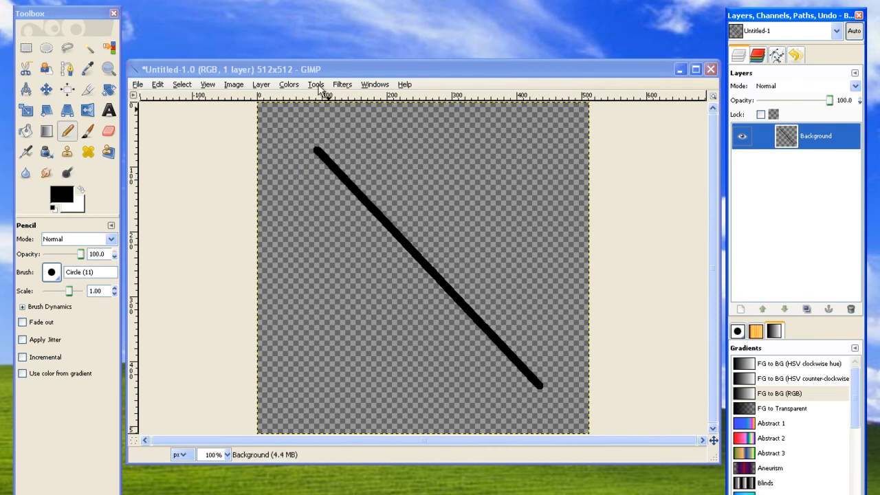
click(339, 84)
mouse_move(385, 179)
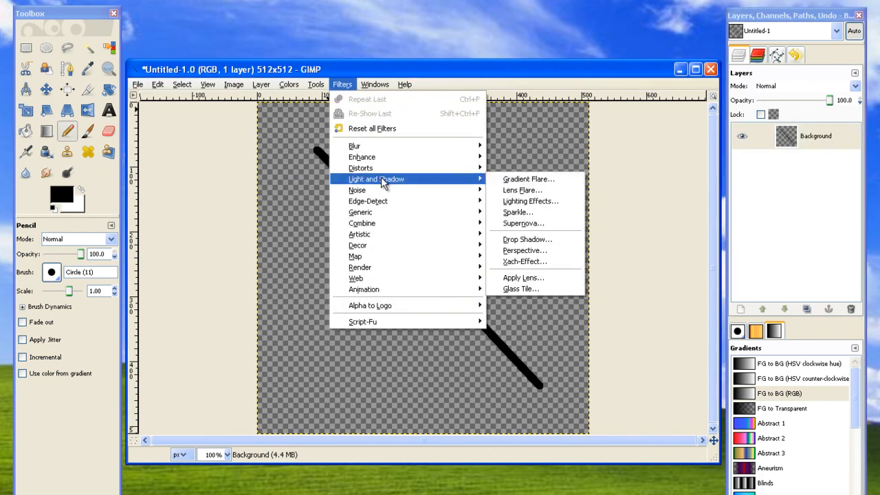
click(548, 179)
drag(168, 121, 284, 265)
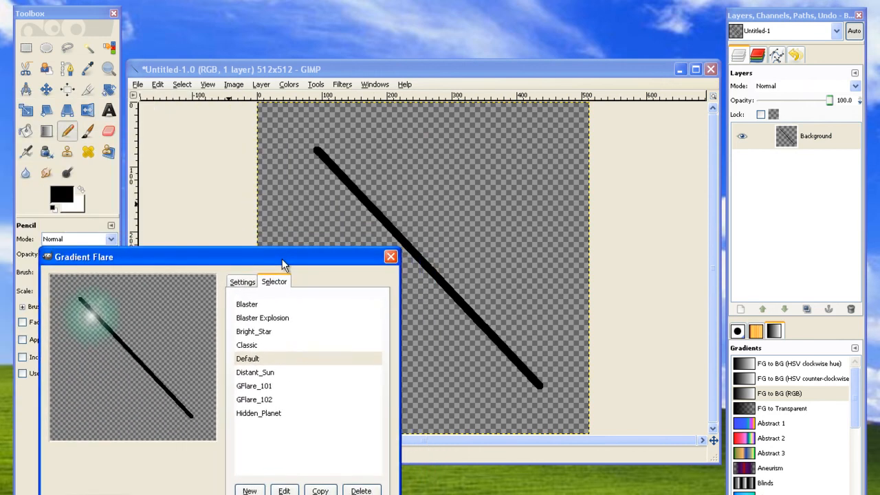
click(248, 334)
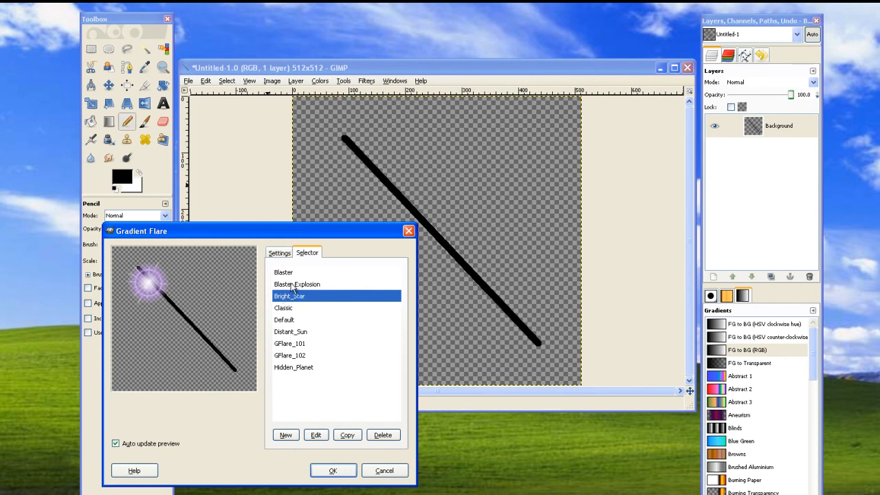
click(291, 332)
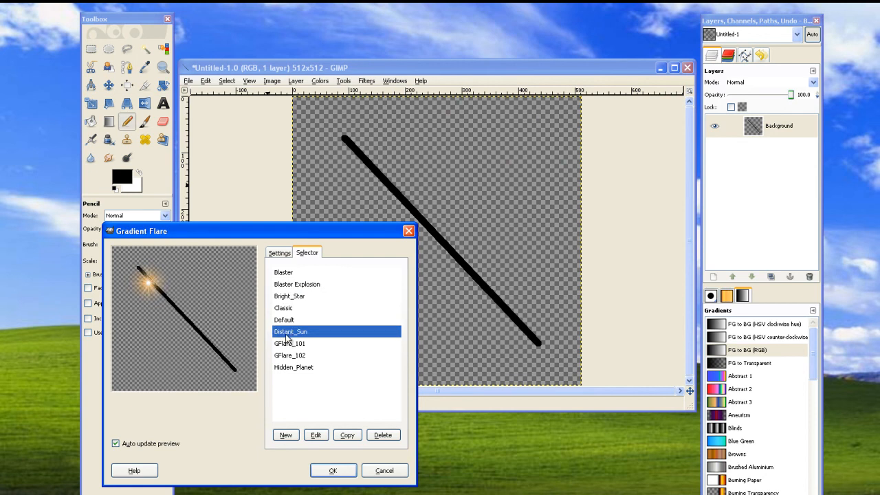
click(345, 436)
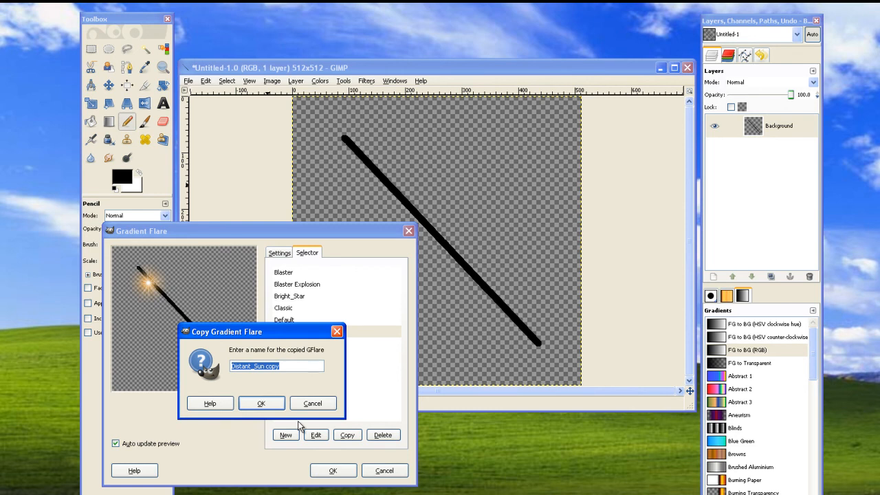
text(ParticleCannon)
key(Return)
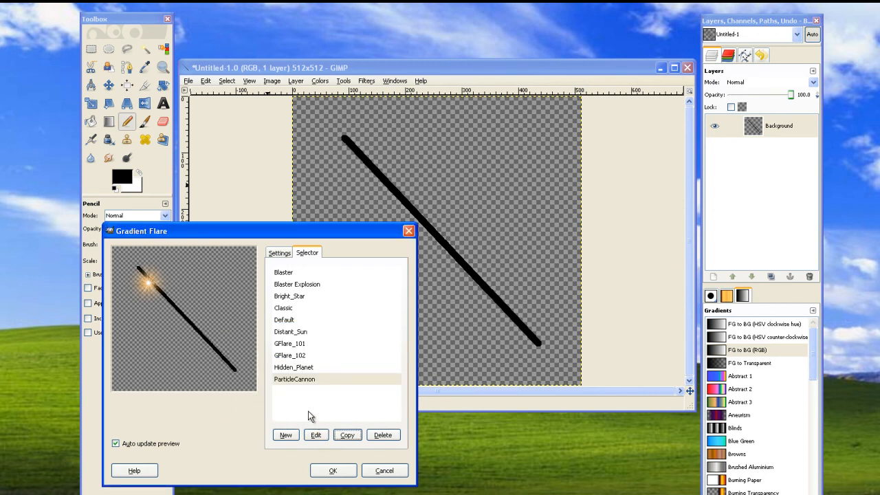
- Edit the ParticleCannon flare's glow, setting its size to 120% and its hue rotation to -75
click(317, 441)
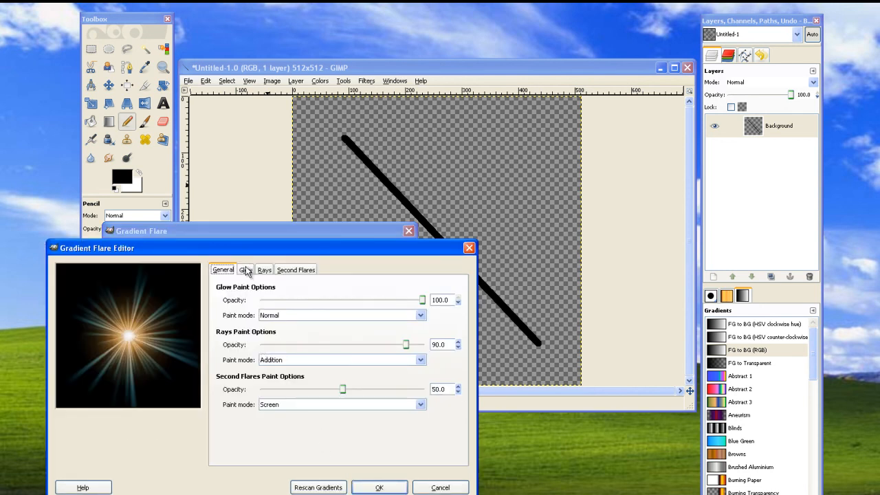
click(246, 270)
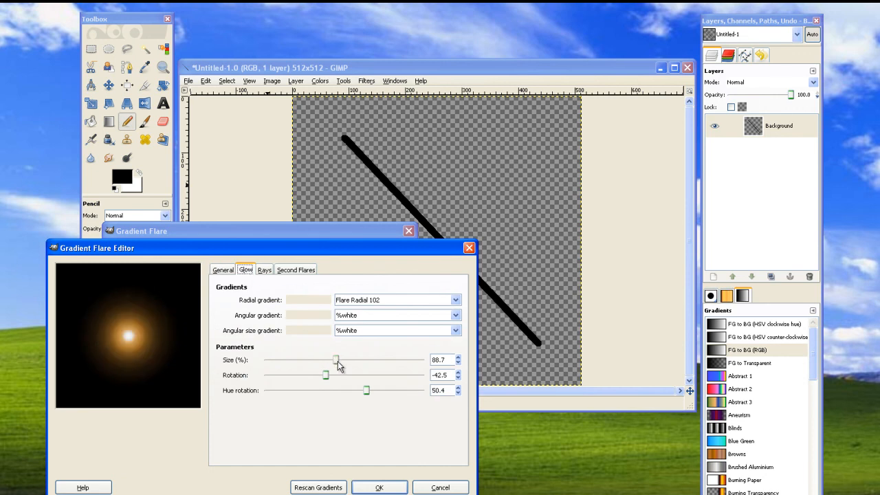
click(445, 360)
text(120)
key(Return)
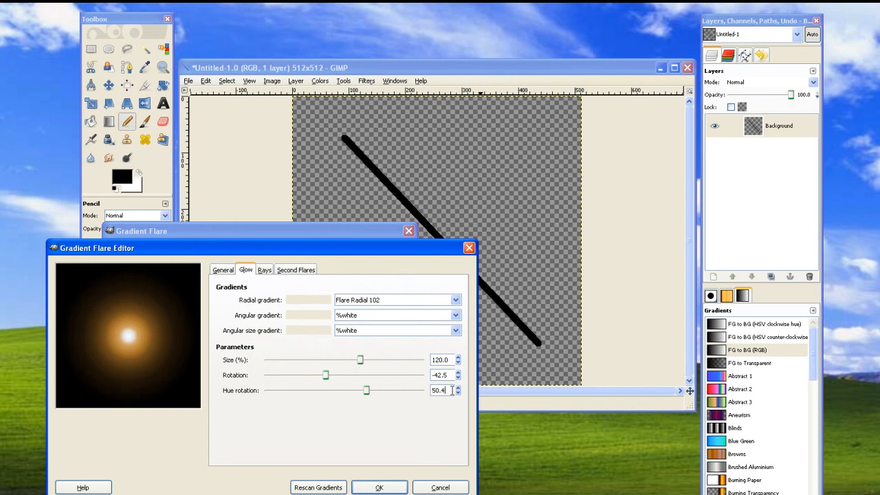
drag(451, 390, 393, 388)
text(-75)
key(Return)
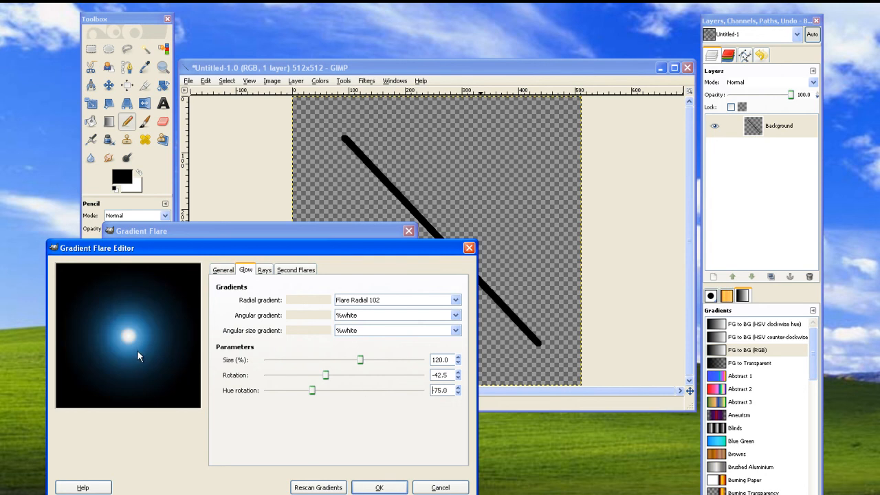
click(380, 487)
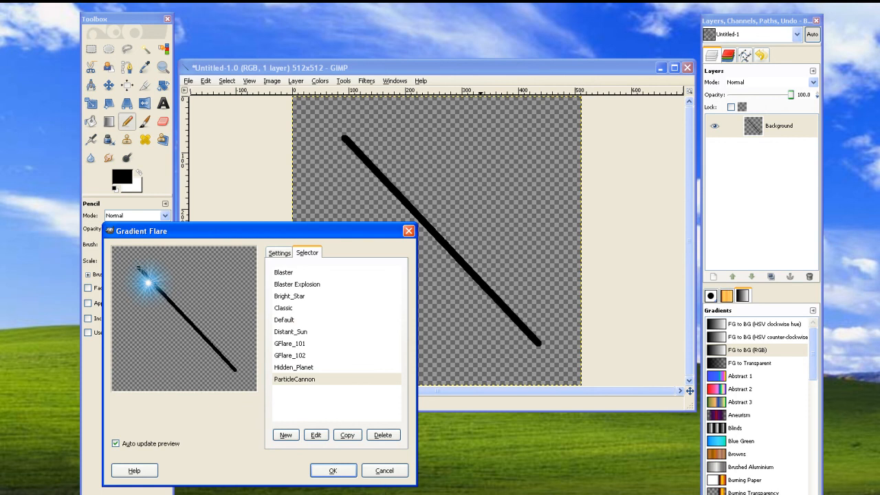
- Center the ParticleCannon flare on the black line just below its upper-left end and apply the filter
drag(191, 236, 323, 257)
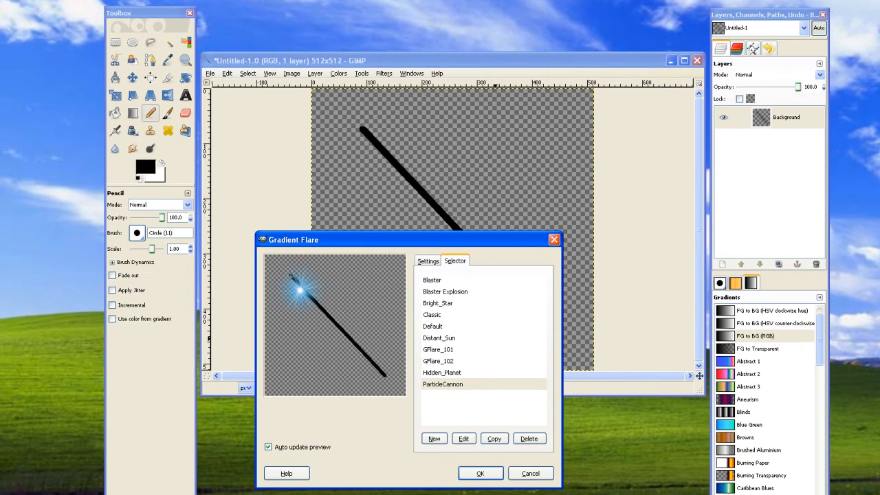
click(290, 277)
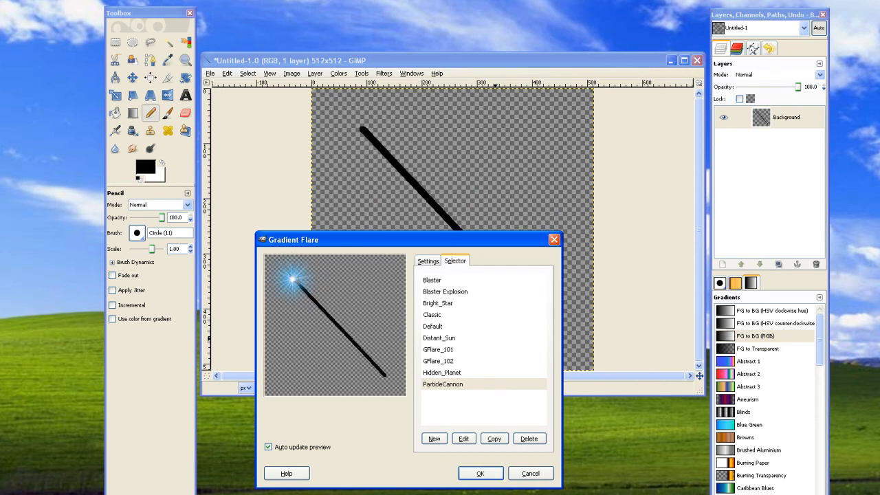
click(297, 283)
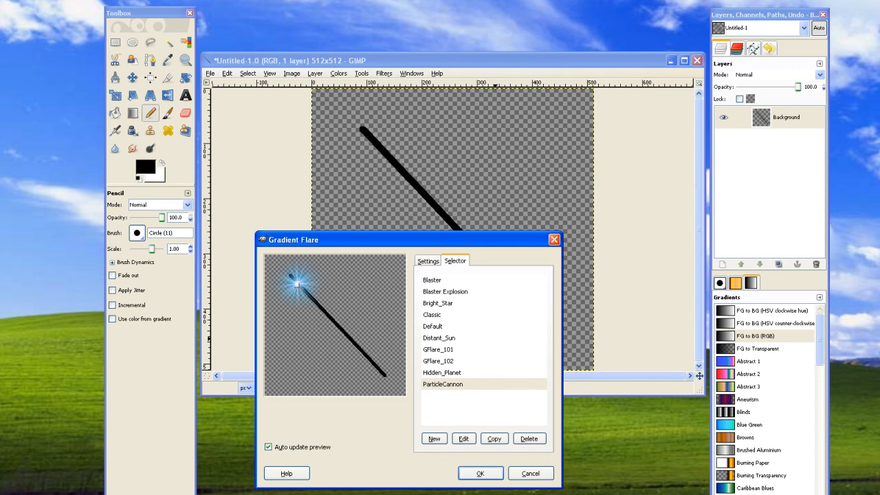
click(298, 284)
click(478, 473)
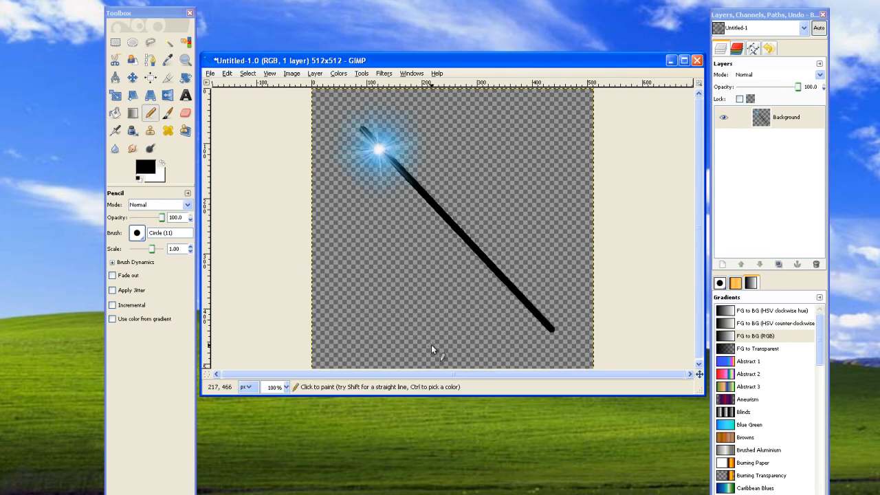
- Reopen the Gradient Flare filter and set the ParticleCannon flare's glow size to 70%
click(384, 74)
mouse_move(419, 167)
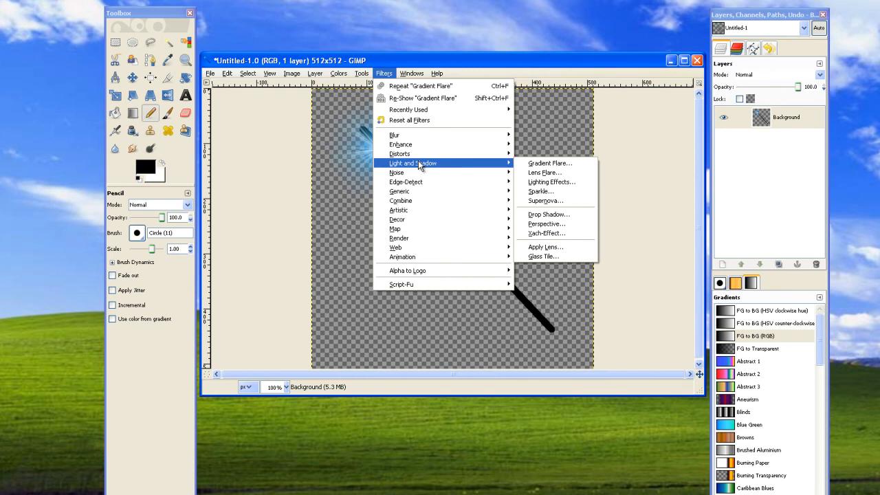
click(549, 163)
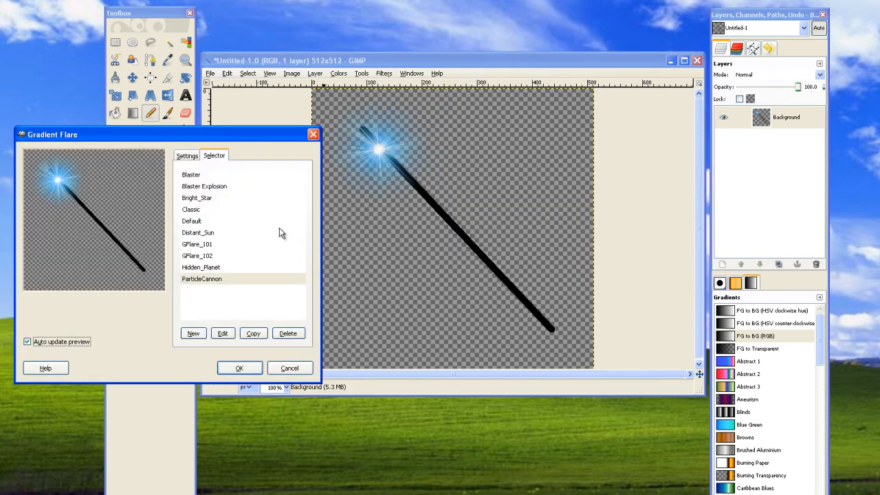
click(222, 333)
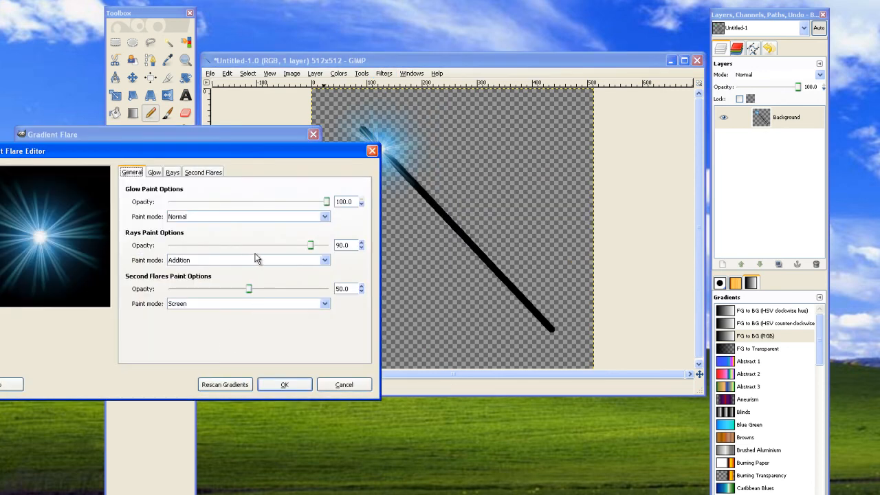
click(156, 173)
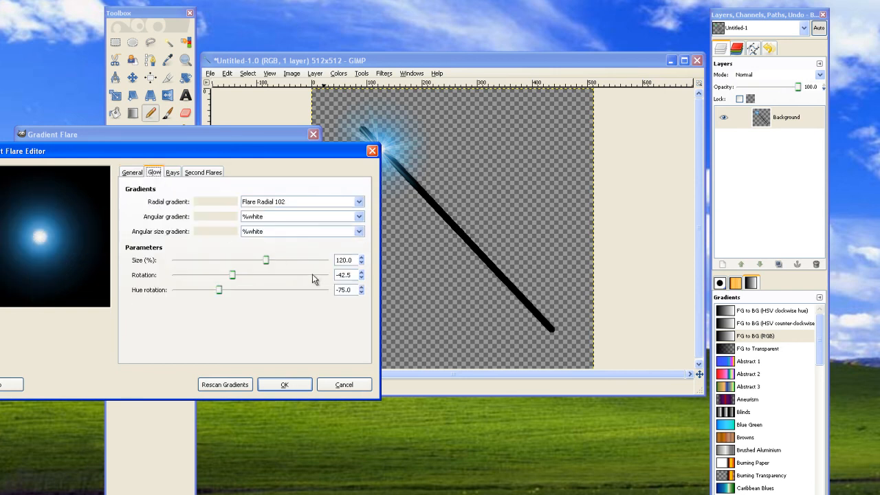
triple_click(350, 260)
text(70)
click(286, 384)
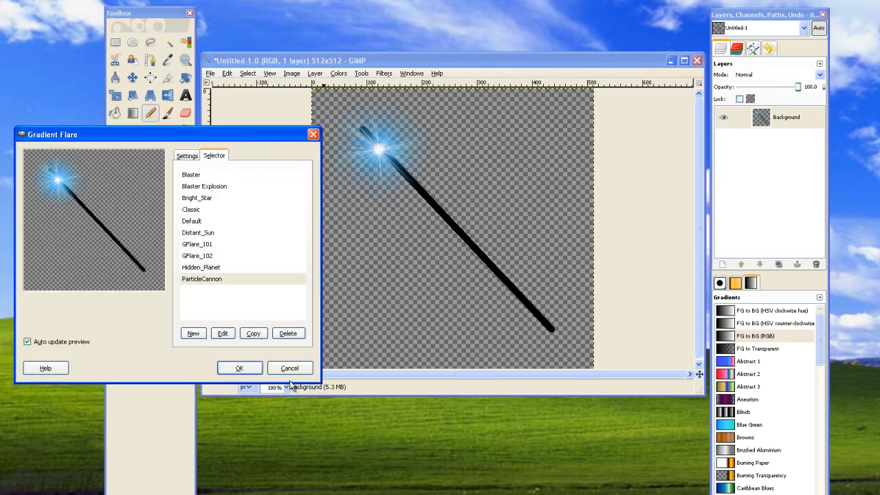
- Center the resized ParticleCannon flare on the black line a short distance below the first flare and apply the filter
click(83, 206)
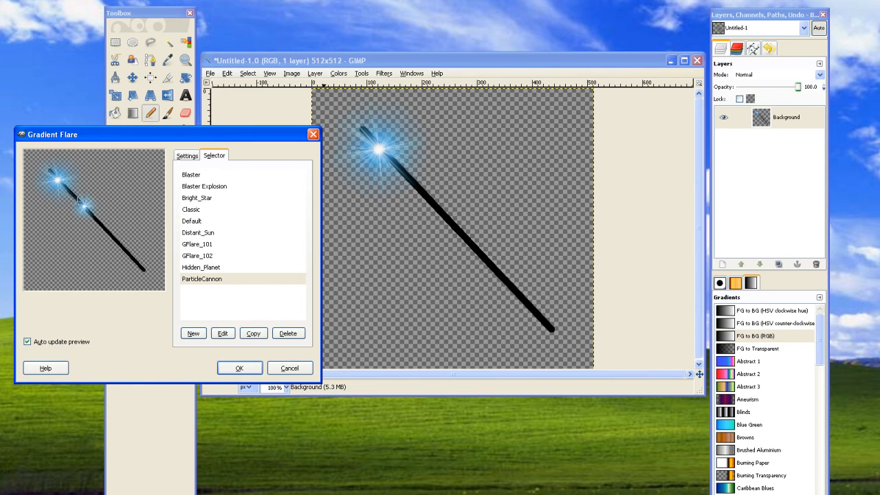
click(79, 201)
click(84, 207)
click(79, 206)
click(79, 203)
mouse_move(98, 135)
mouse_down()
mouse_move(296, 239)
mouse_move(305, 257)
mouse_up()
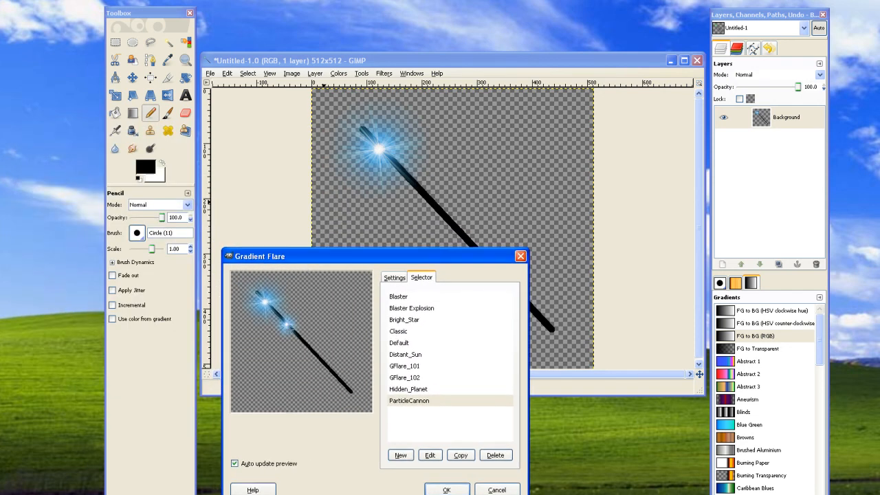
click(434, 491)
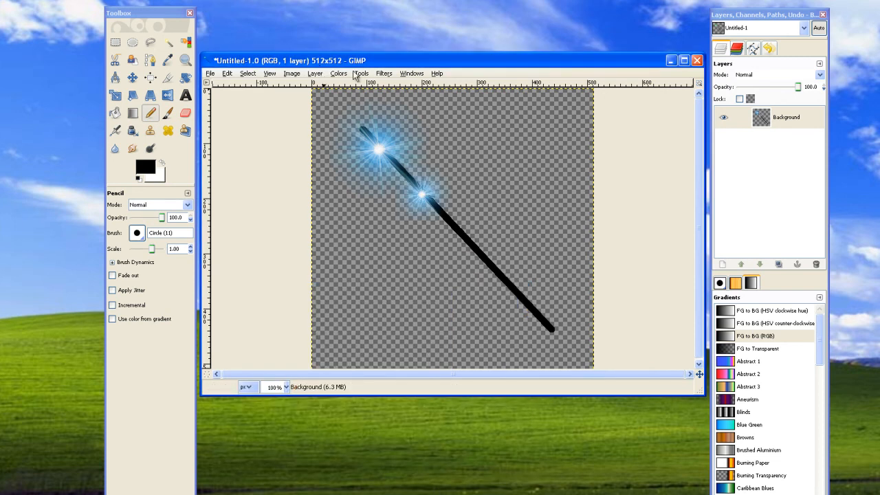
- Apply a third ParticleCannon gradient flare centered around the middle of the black line, below the second flare
click(383, 74)
mouse_move(426, 164)
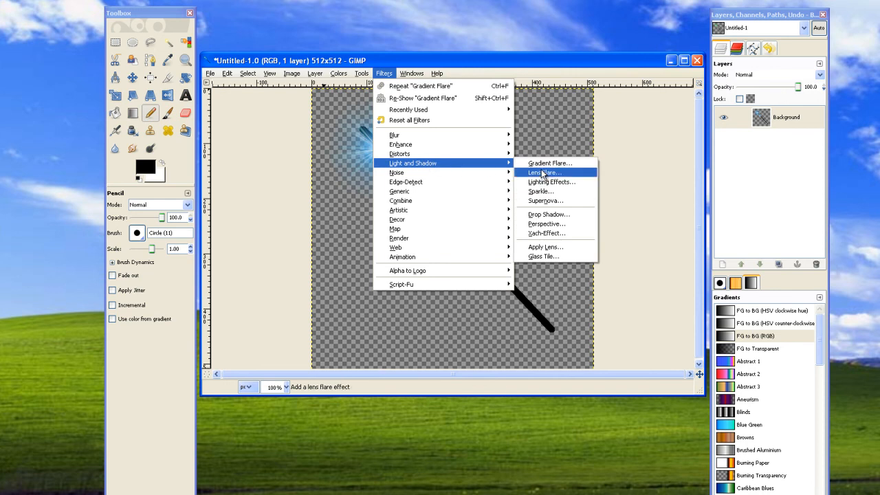
click(550, 165)
drag(110, 28, 438, 276)
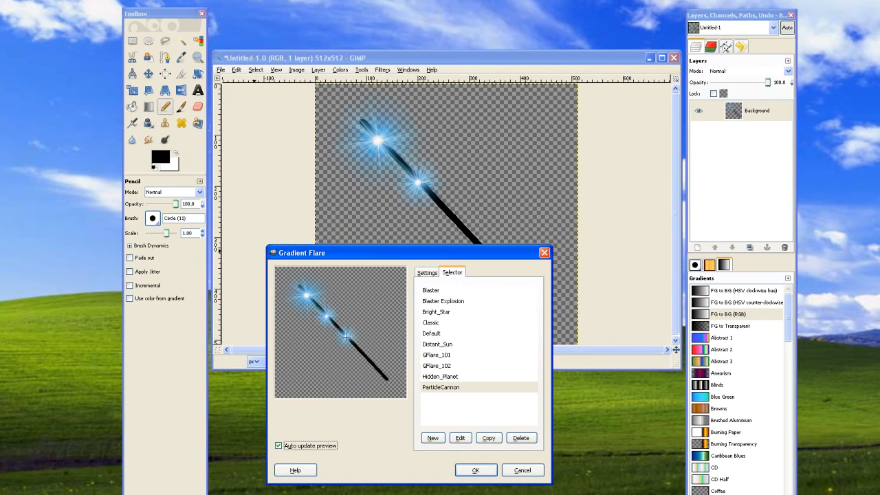
click(346, 336)
click(474, 470)
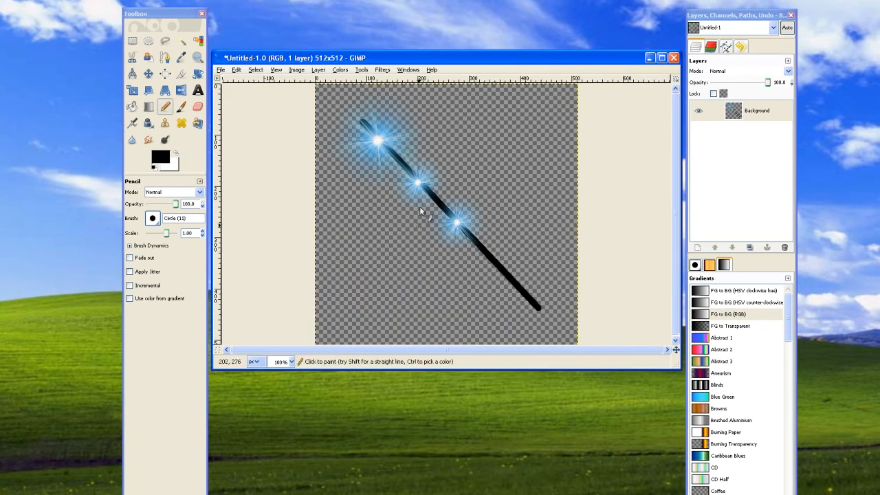
- Apply a fourth ParticleCannon gradient flare on the black line near its lower-right end
click(382, 69)
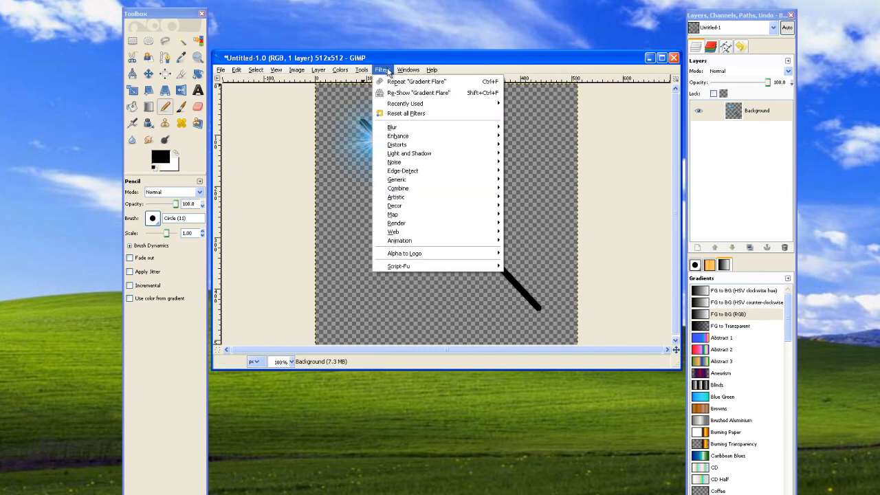
mouse_move(481, 153)
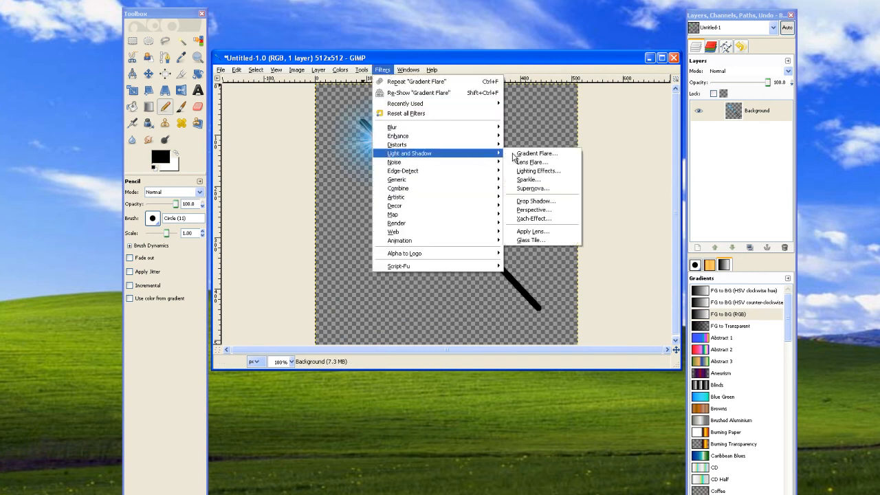
click(524, 151)
drag(124, 37, 428, 231)
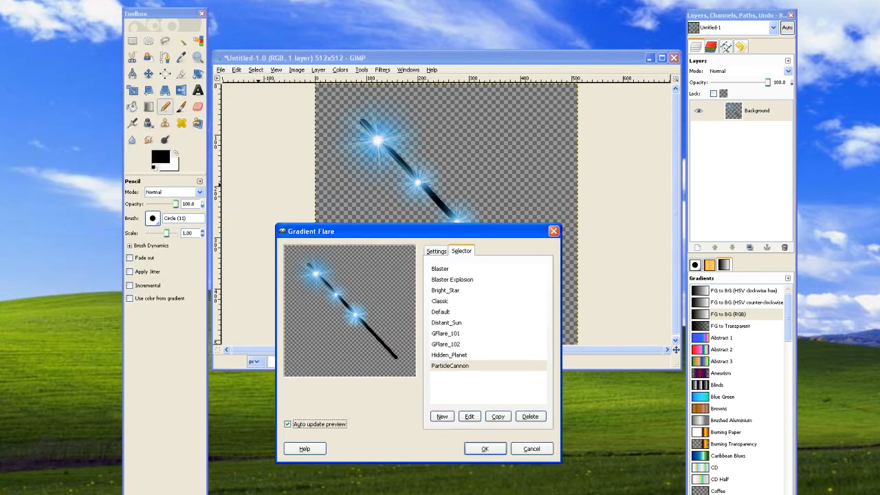
click(378, 338)
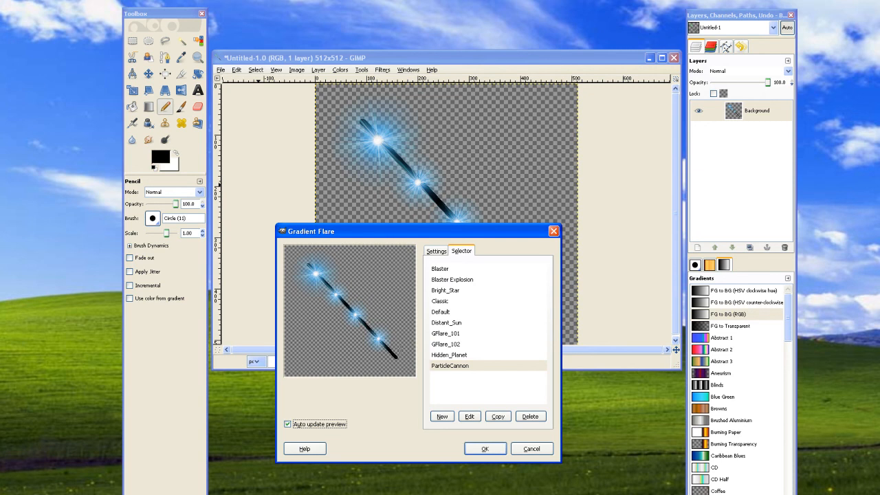
click(481, 447)
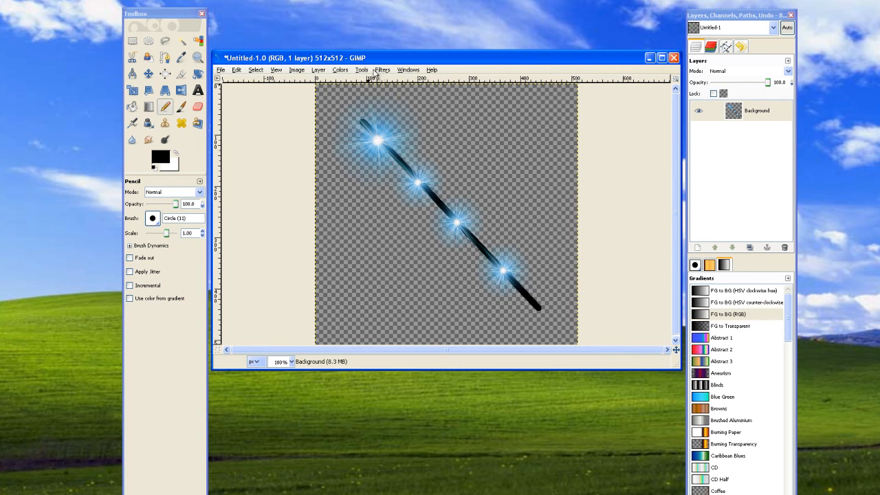
- Convert black (000000) to transparency on the Background layer with Color to Alpha to remove the line
click(319, 71)
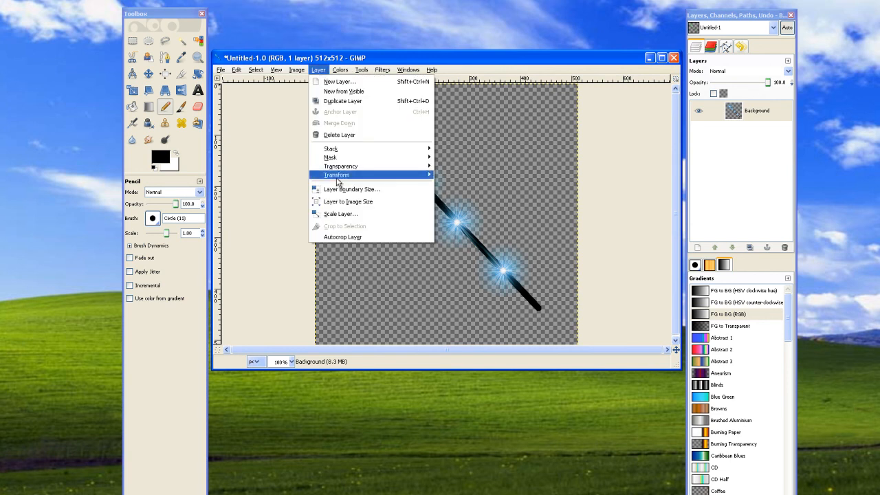
mouse_move(341, 171)
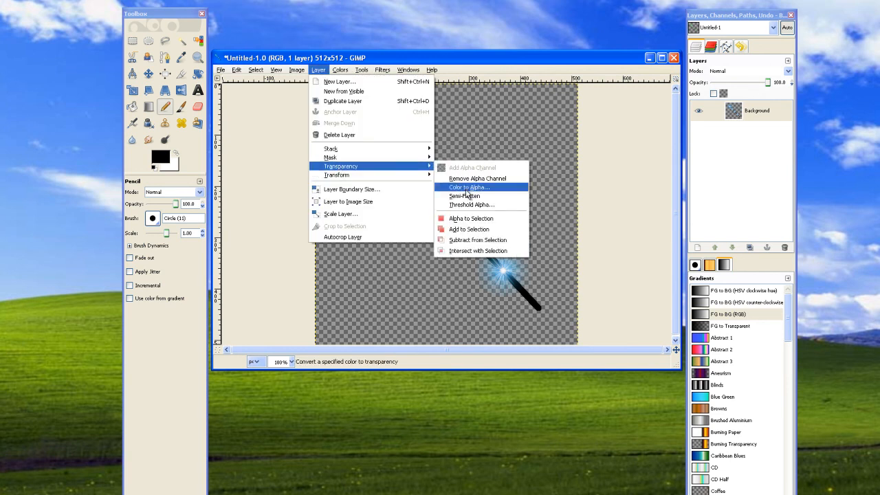
click(466, 187)
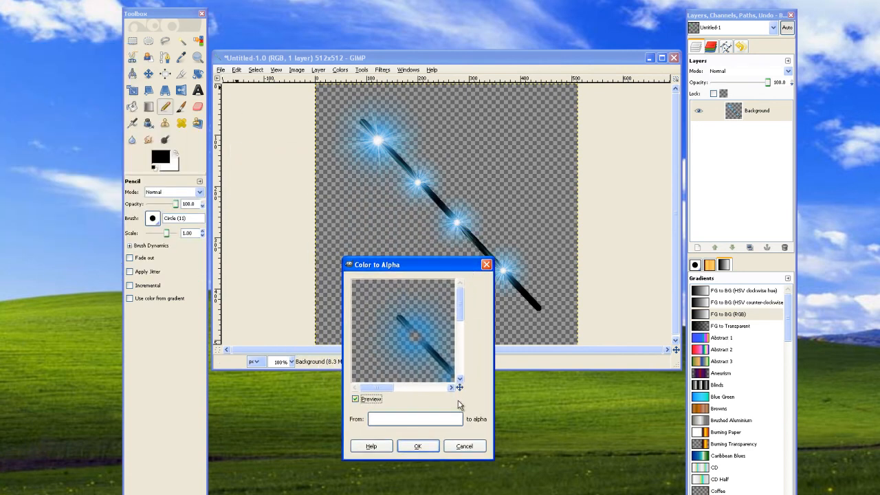
click(446, 380)
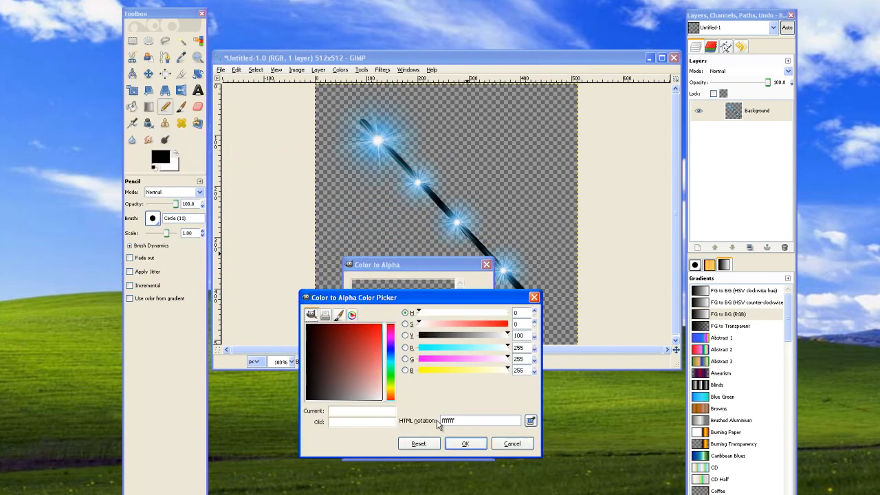
drag(347, 362, 292, 321)
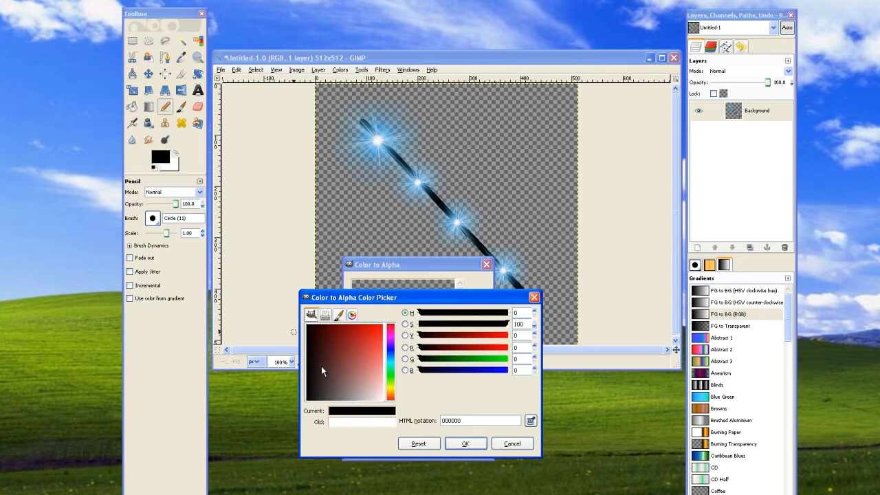
click(457, 446)
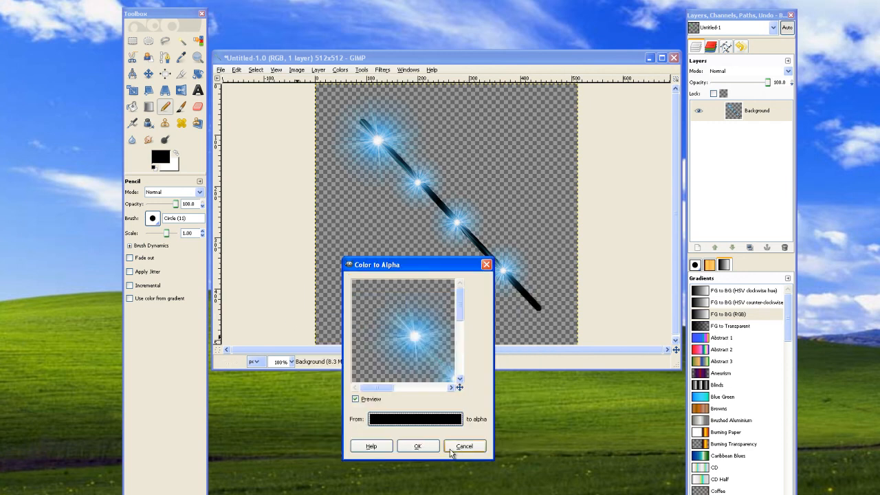
click(427, 448)
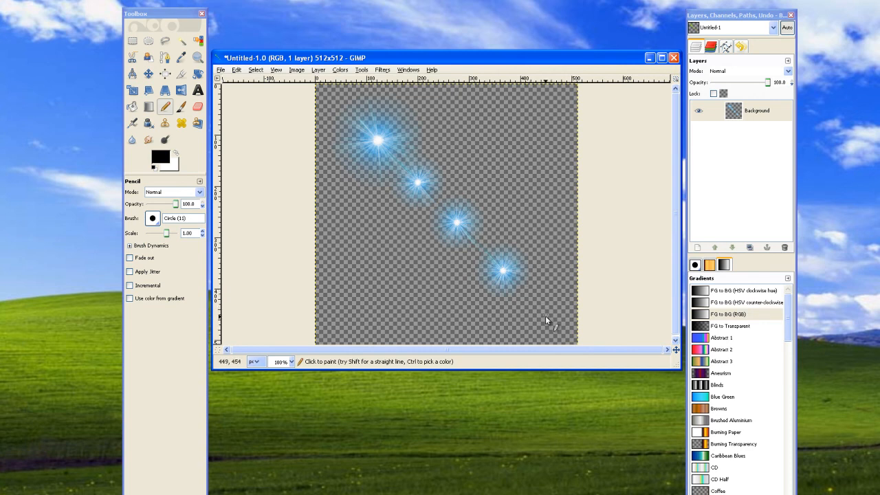
- Start saving the image as a new file and browse to the Gamer To Game Developer project's Assets/Textures folder
click(220, 70)
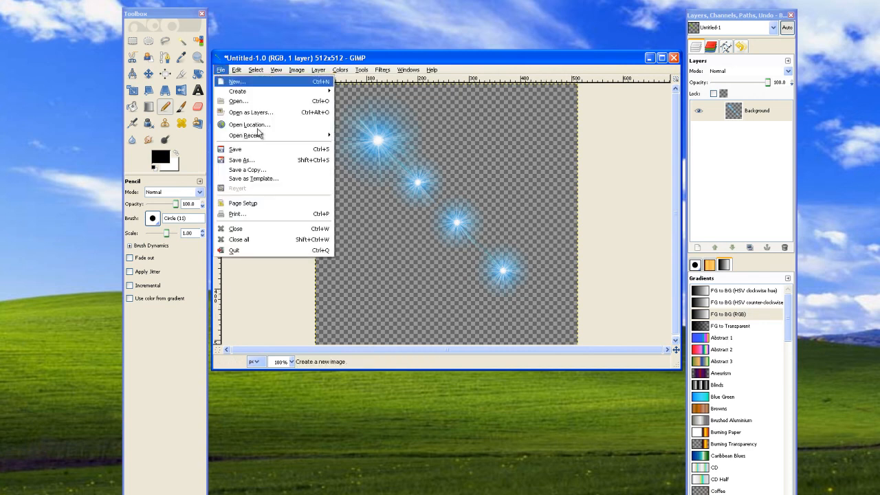
click(243, 160)
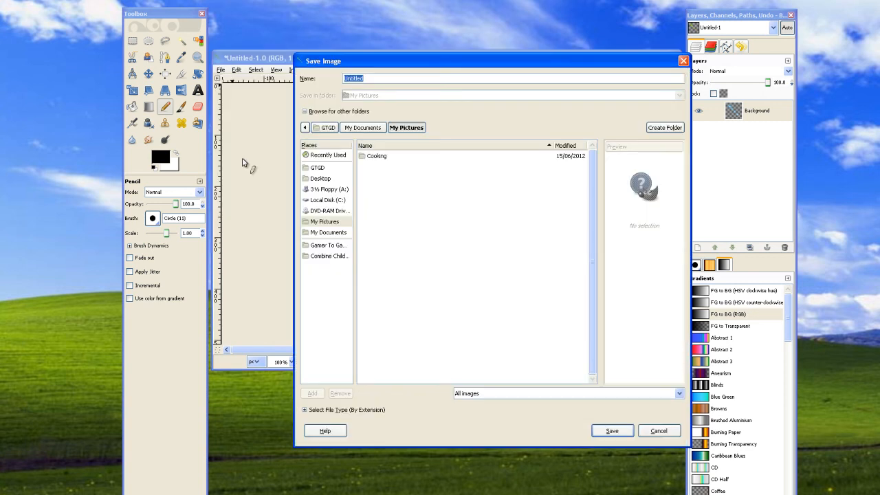
click(318, 246)
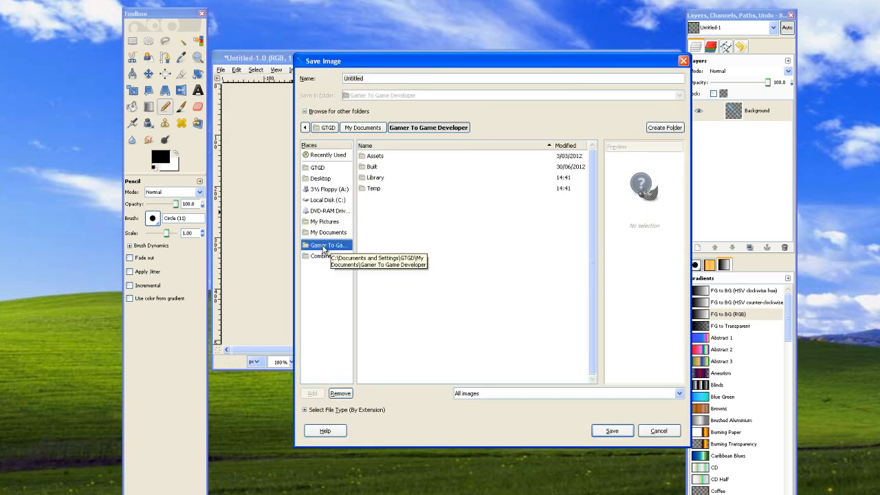
double_click(372, 157)
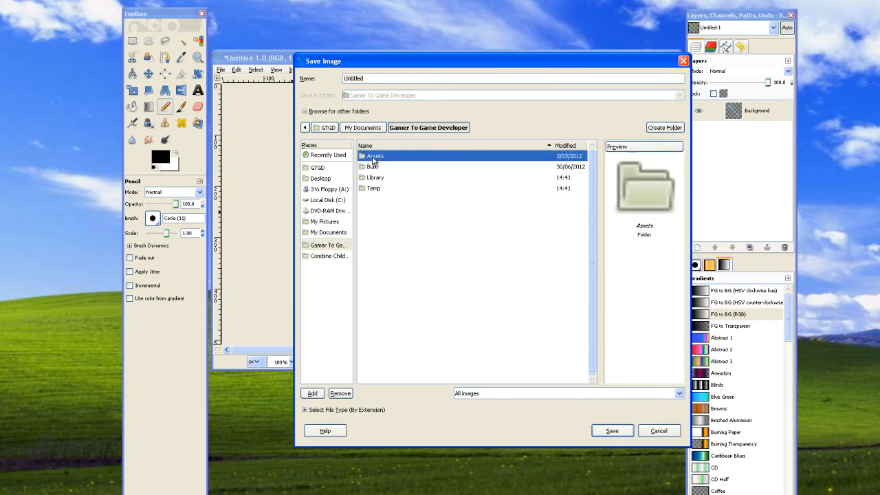
double_click(385, 207)
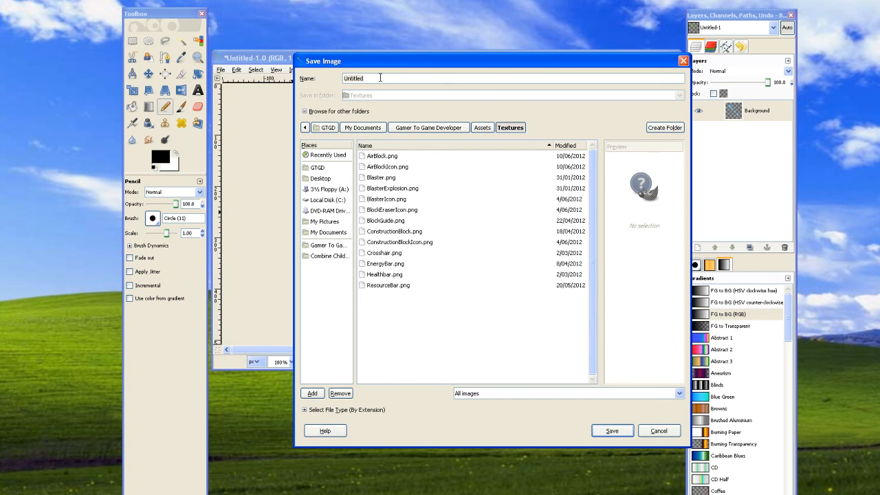
- Name the image ParticleCannonIcon.png and save it as a PNG with compression level 9 and the other preset export options
click(372, 79)
key(BackSpace)
key(BackSpace)
key(BackSpace)
key(BackSpace)
key(BackSpace)
key(BackSpace)
key(BackSpace)
text(ParticleCannonIcon.png)
key(Return)
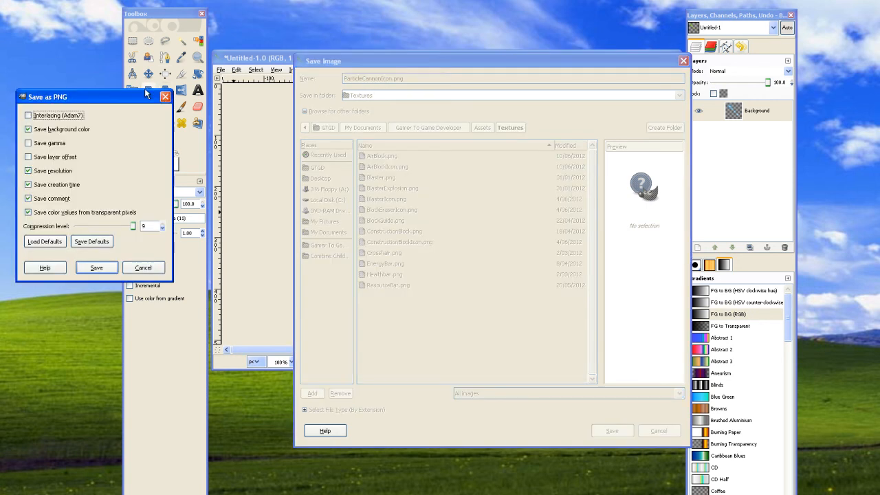
drag(200, 110, 456, 174)
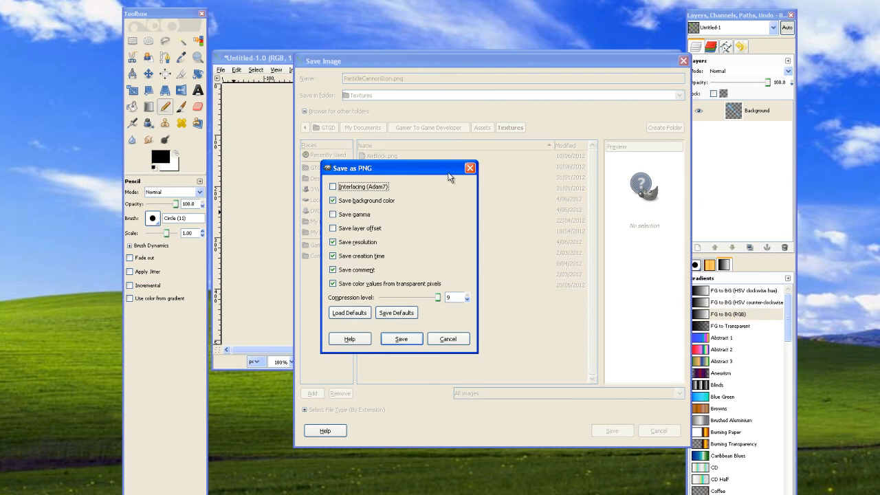
click(398, 343)
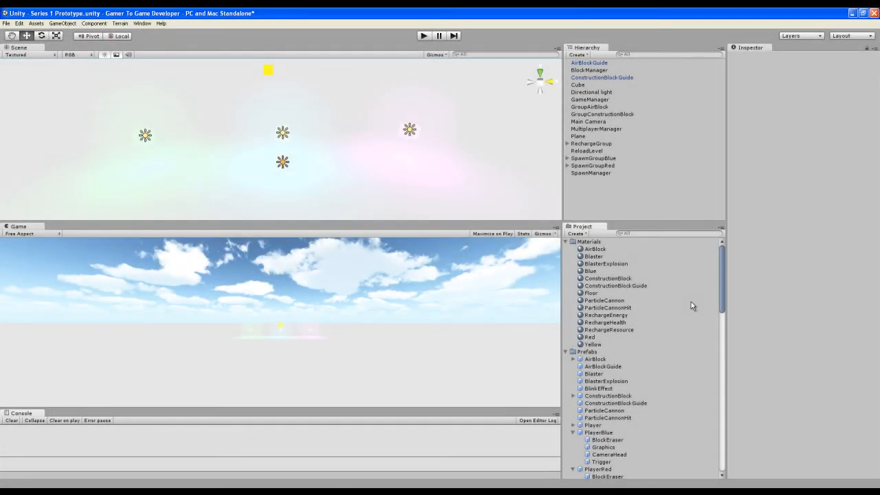
- In Unity, attach the FireParticleCannon script to the ParticleCannon prefab
click(605, 410)
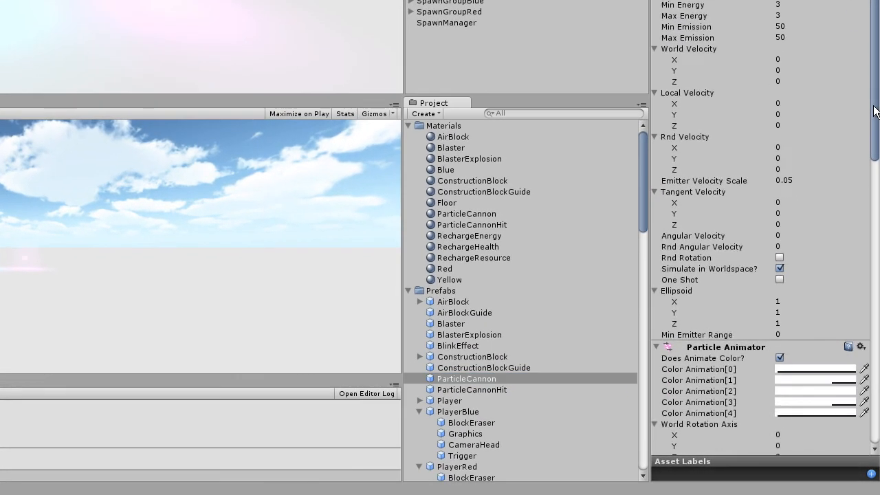
scroll(855, 233, down, 10)
drag(640, 200, 637, 327)
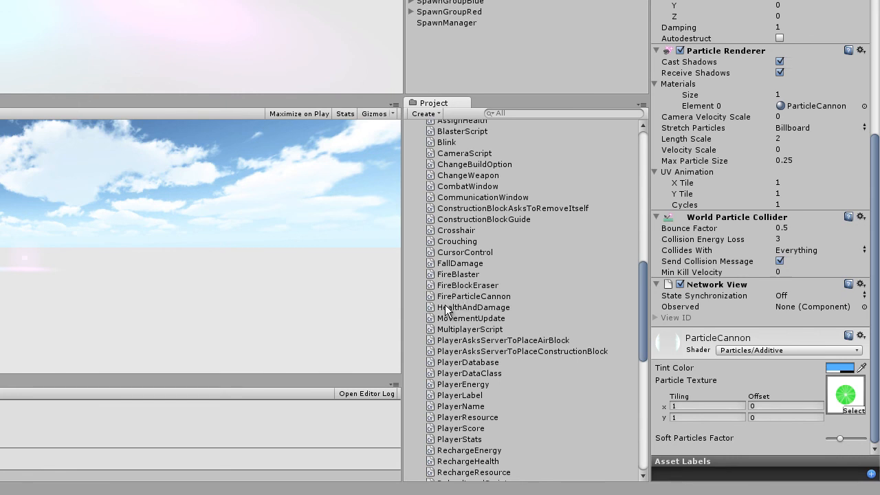
drag(444, 300, 720, 448)
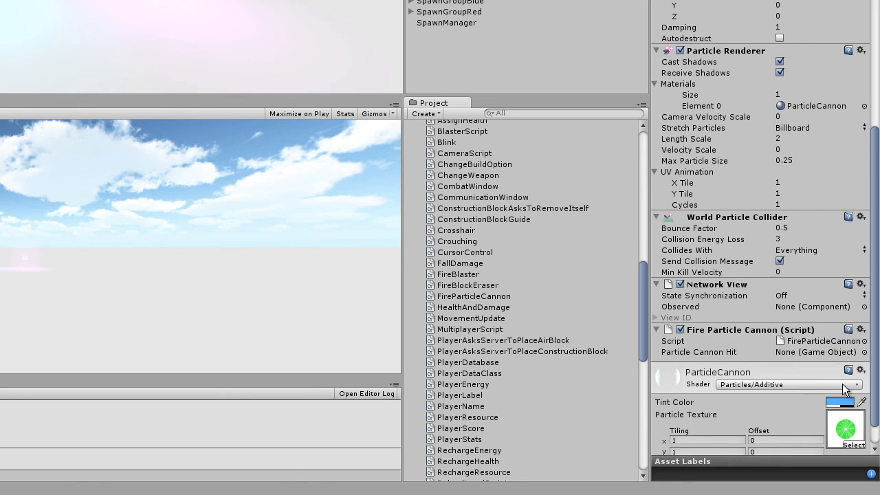
drag(873, 341, 875, 365)
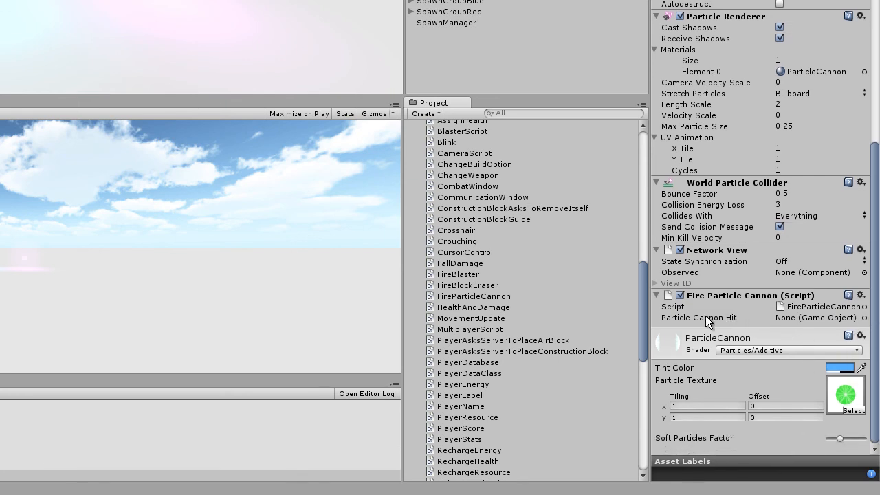
- Assign the ParticleCannonHit prefab to the Particle Cannon Hit slot of the ParticleCannon prefab's Fire Particle Cannon script
drag(642, 338, 642, 248)
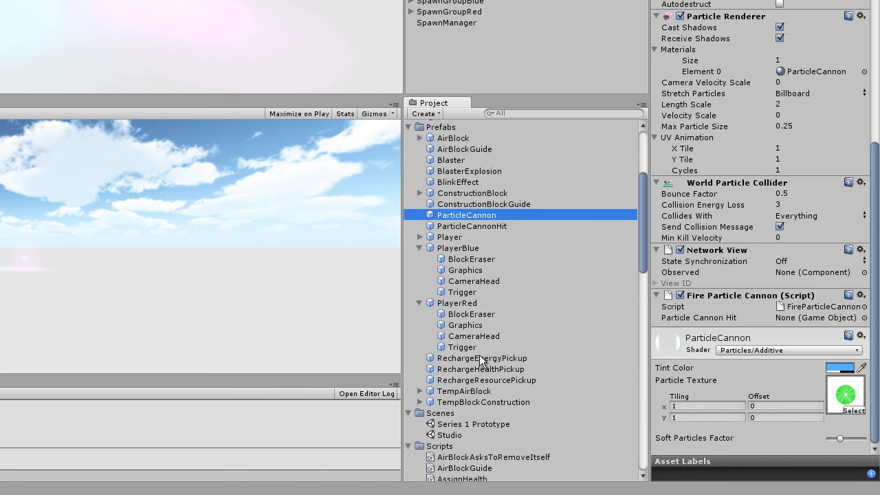
drag(460, 225, 810, 319)
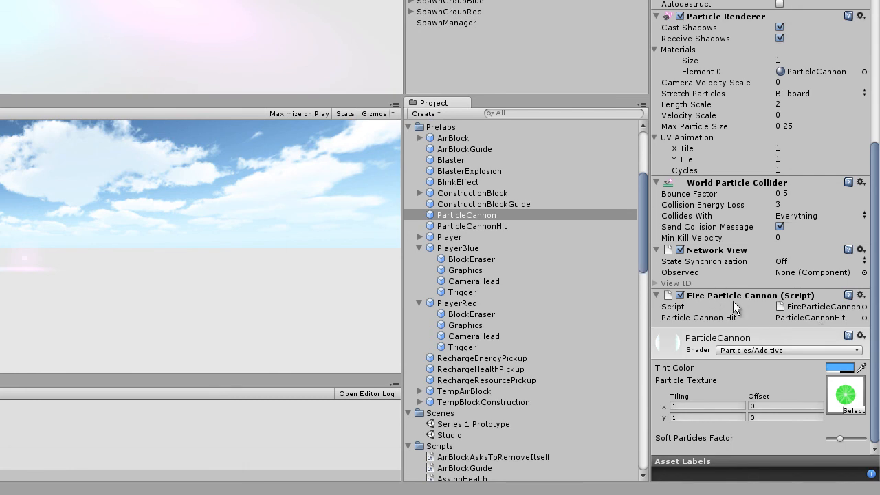
drag(875, 249, 874, 104)
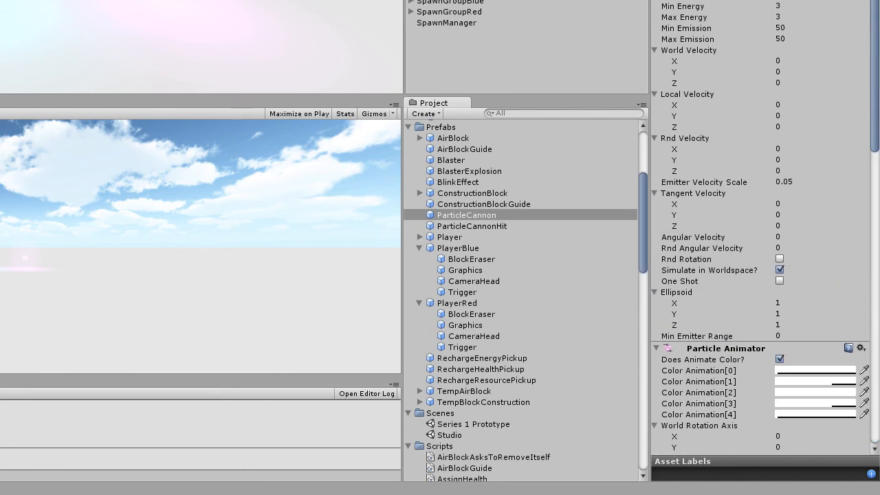
- Add instances of the PlayerBlue and ParticleCannon prefabs to the scene
mouse_move(644, 223)
mouse_down()
mouse_move(642, 199)
mouse_move(646, 218)
mouse_up()
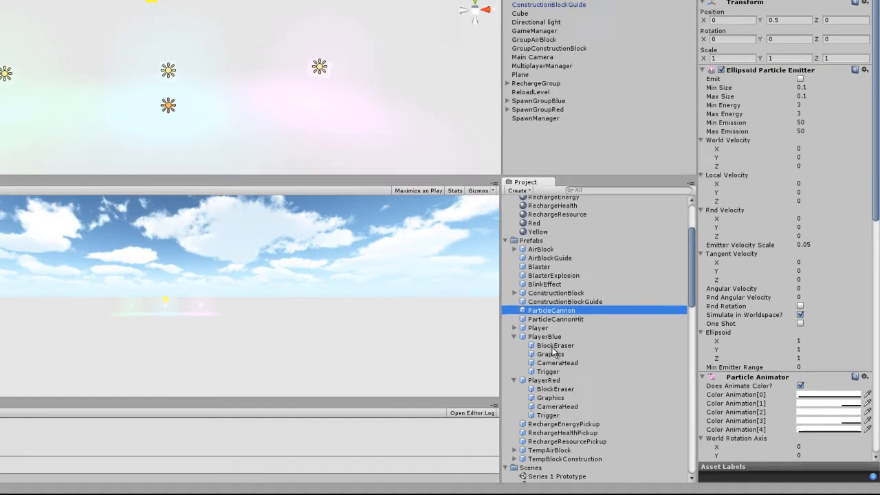
drag(551, 310, 594, 176)
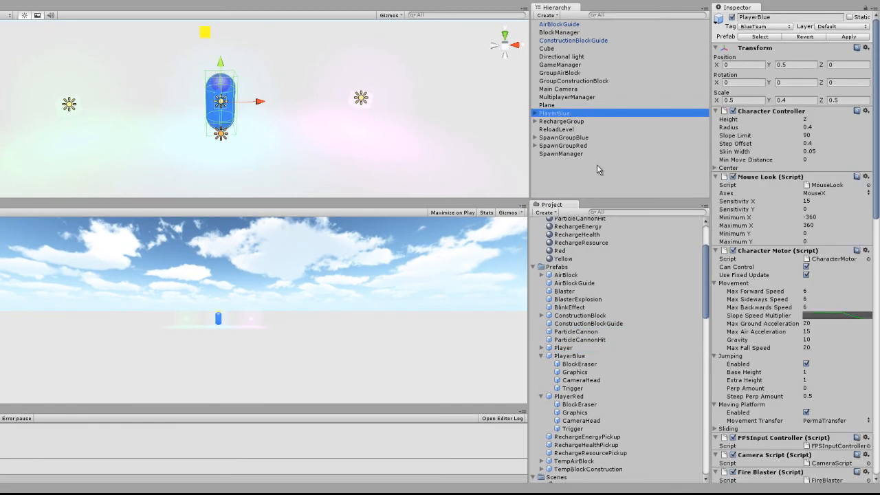
drag(584, 333, 580, 175)
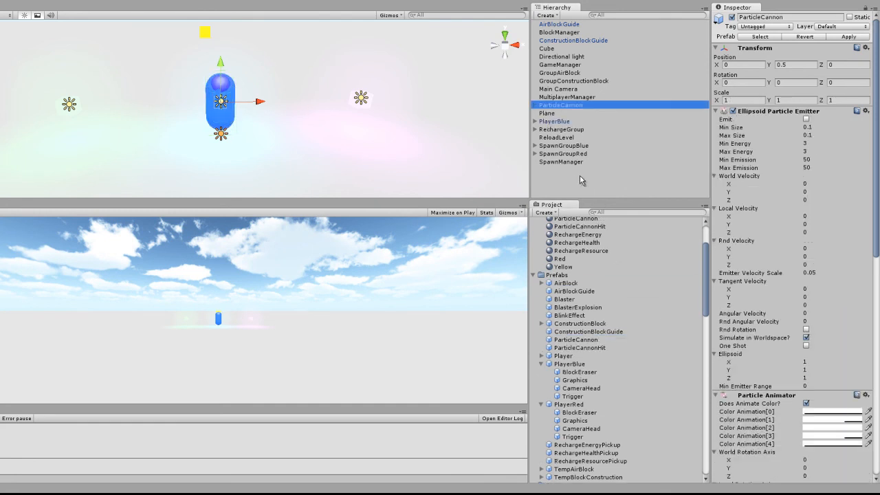
- Examine from several angles how the ParticleCannon is positioned relative to PlayerBlue in the scene
click(550, 121)
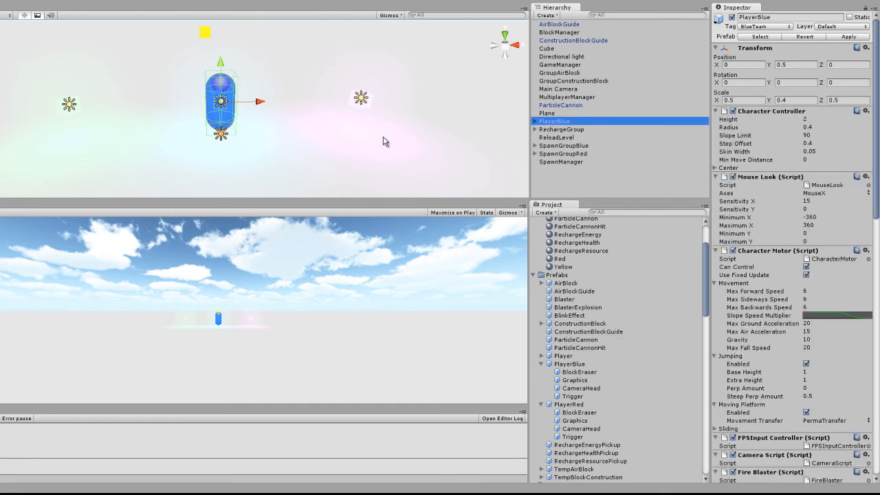
right_drag(383, 138, 380, 118)
click(558, 104)
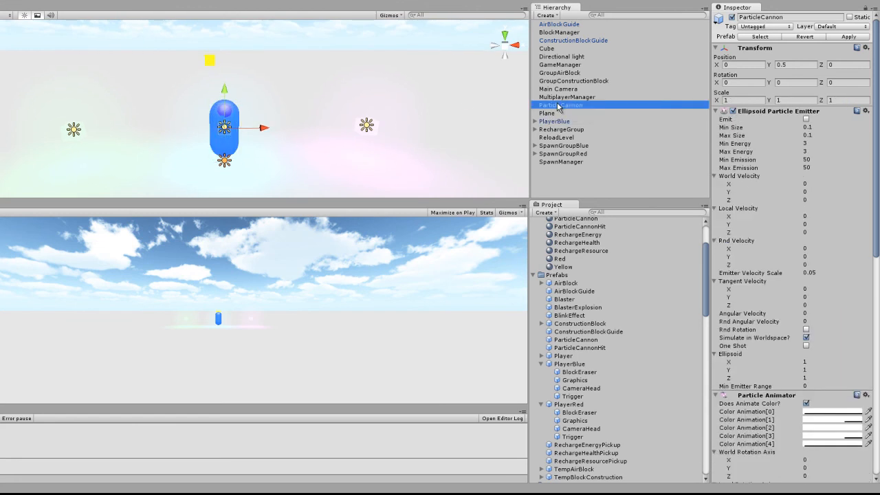
right_drag(385, 172, 250, 6)
middle_drag(250, 5, 324, 91)
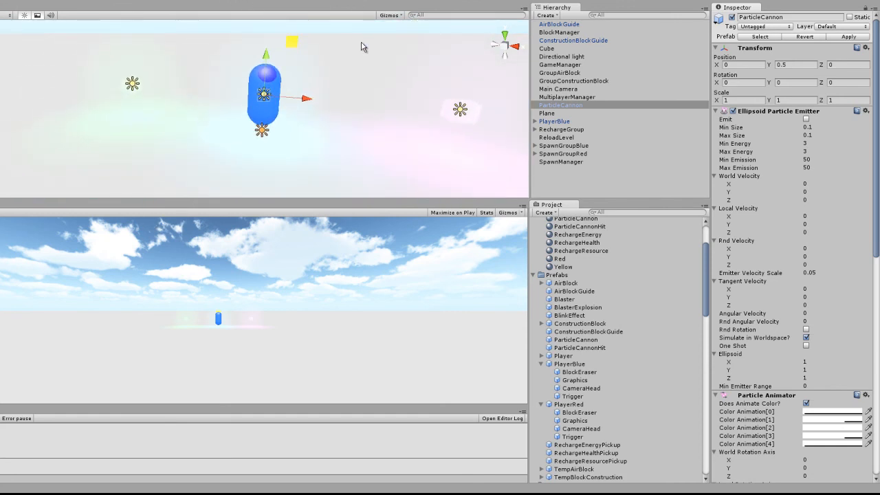
middle_drag(413, 112, 342, 148)
alt+drag(341, 148, 234, 141)
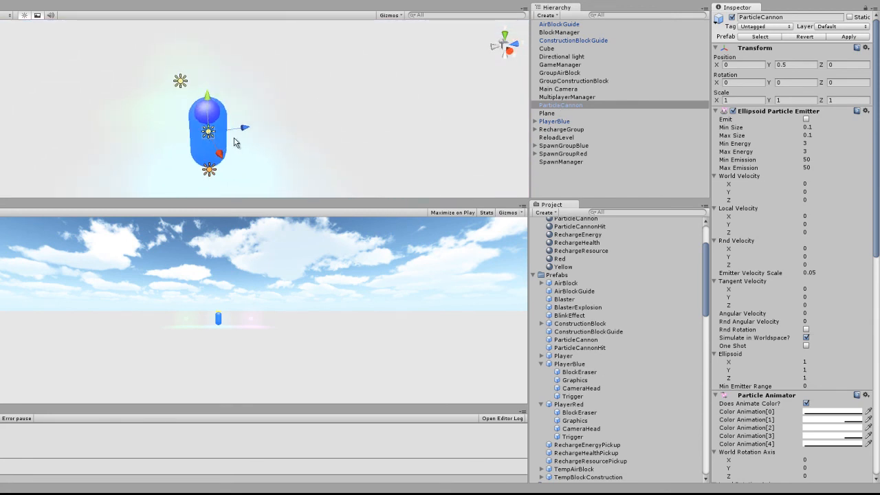
click(559, 110)
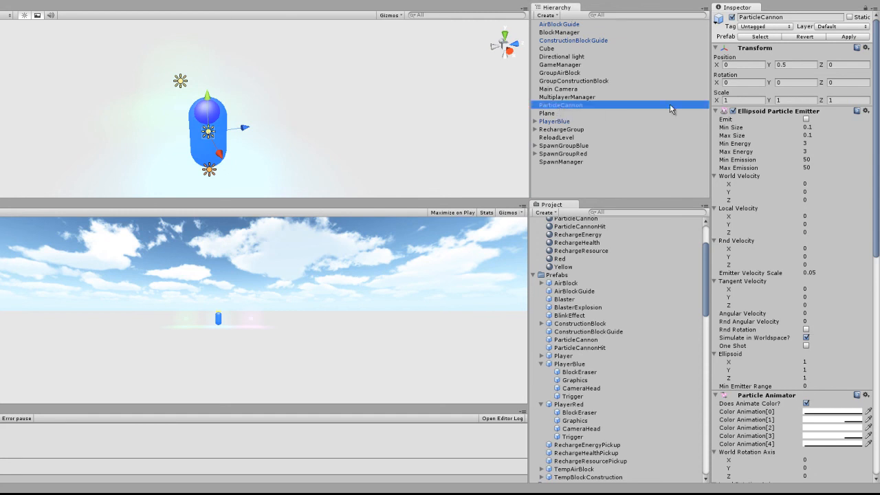
- Make the ParticleCannon instance a child of PlayerBlue in the scene hierarchy, accepting the loss of the prefab connection
click(547, 126)
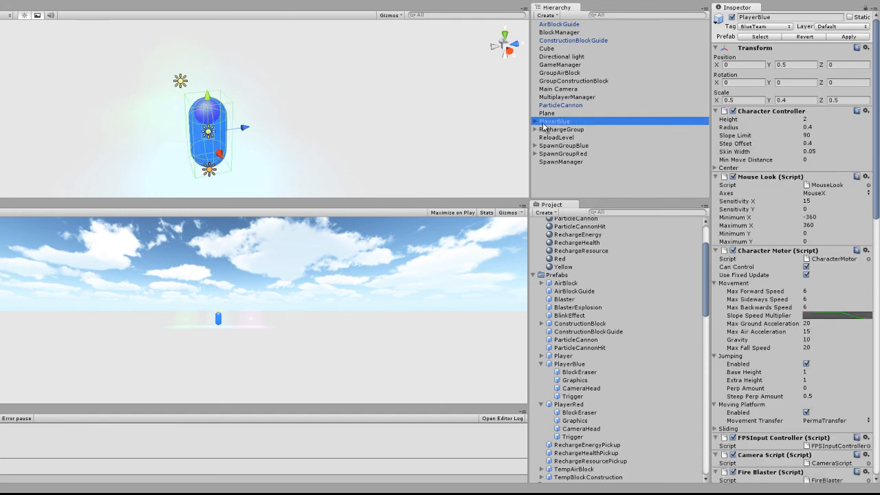
click(535, 121)
drag(556, 106, 557, 124)
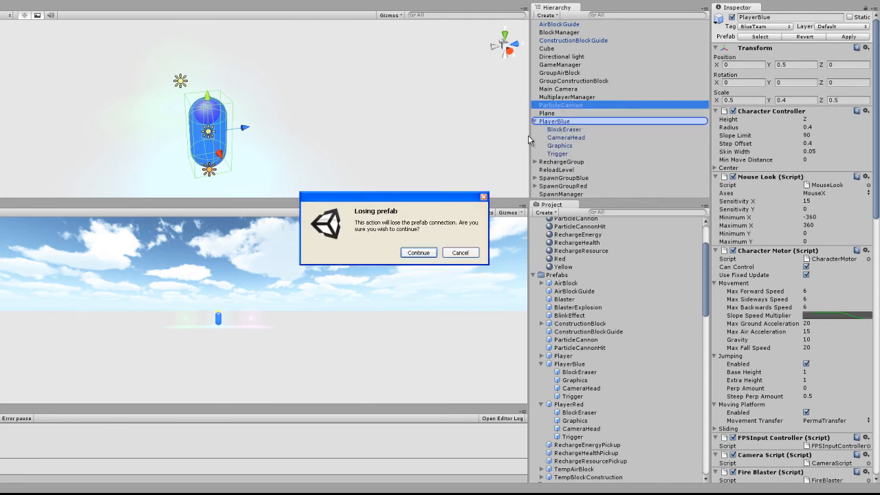
click(422, 254)
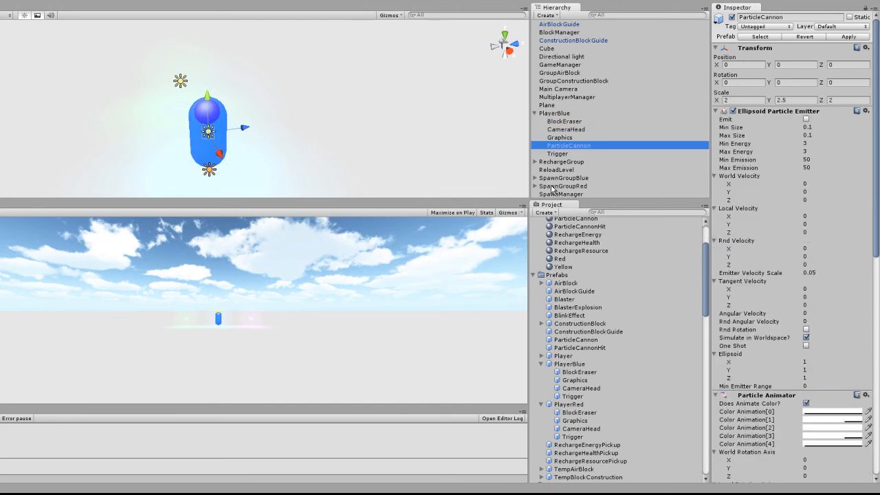
- Apply the PlayerBlue instance's changes to its prefab and delete the instance from the scene
click(548, 114)
click(562, 145)
click(554, 112)
click(850, 38)
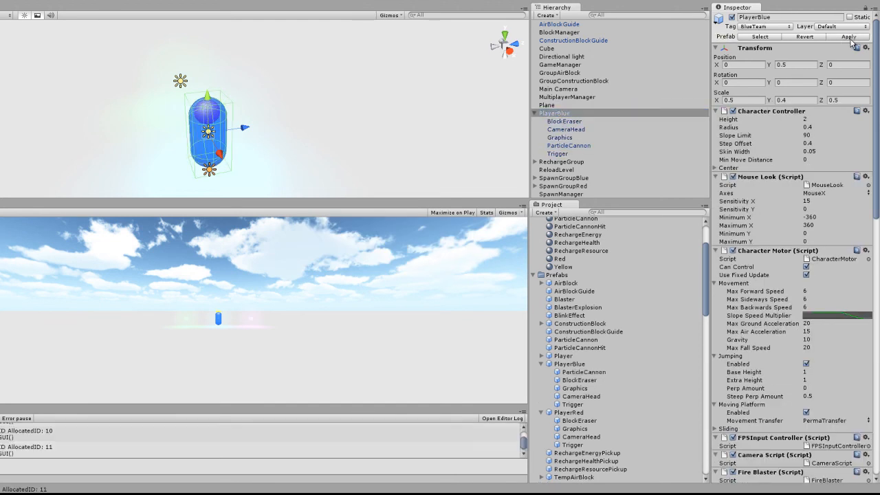
click(550, 114)
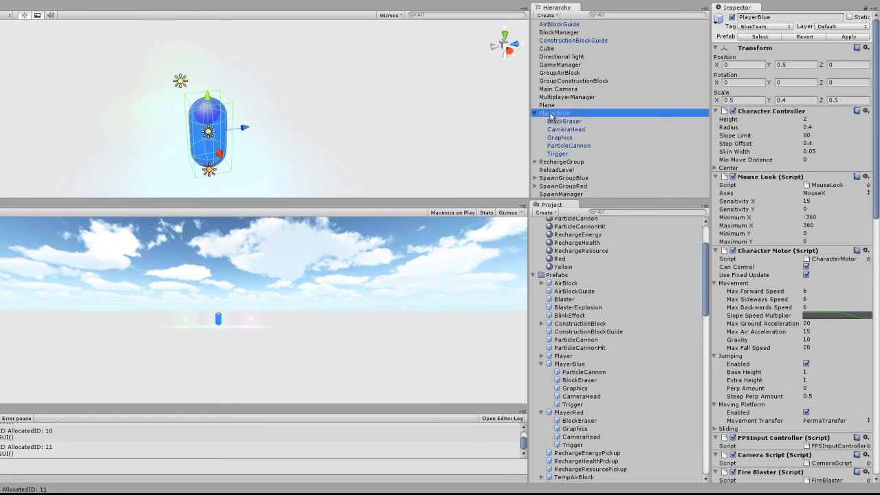
key(Delete)
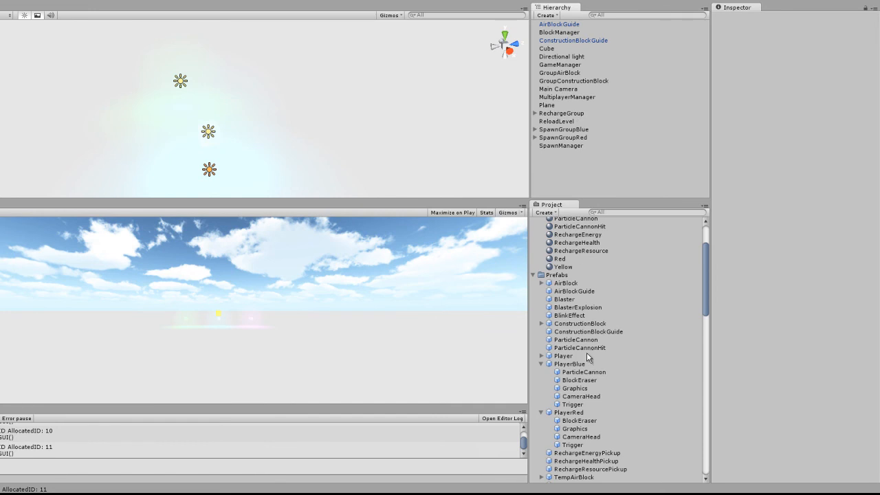
- Add instances of the PlayerRed and ParticleCannon prefabs to the scene and check the cannon's components and placement
drag(570, 412, 561, 164)
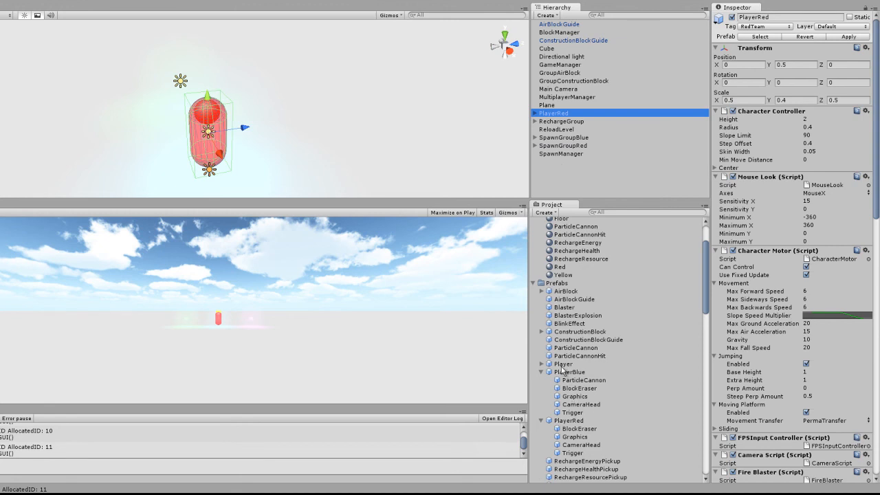
drag(574, 348, 586, 176)
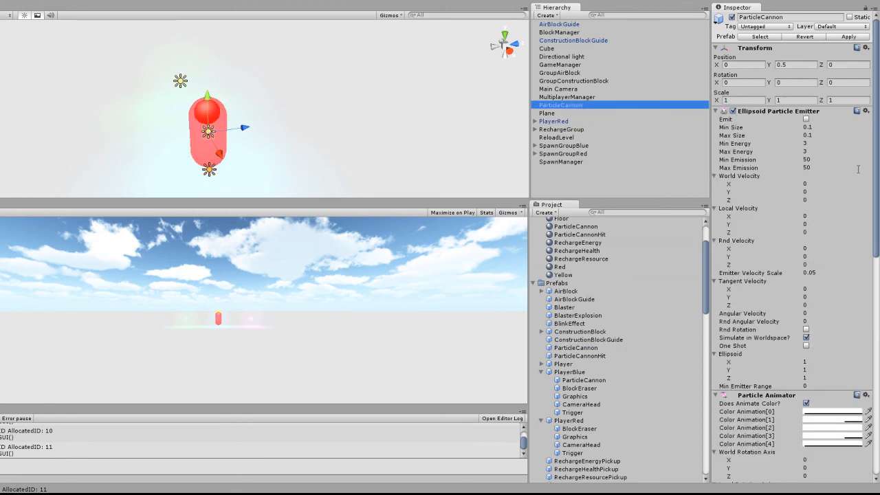
drag(878, 151, 878, 364)
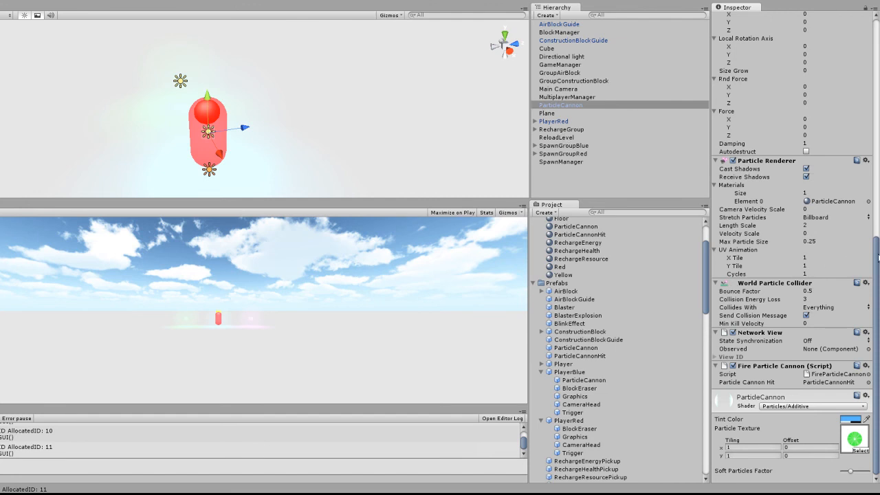
drag(878, 256, 866, 33)
right_drag(418, 128, 378, 123)
middle_drag(378, 122, 302, 83)
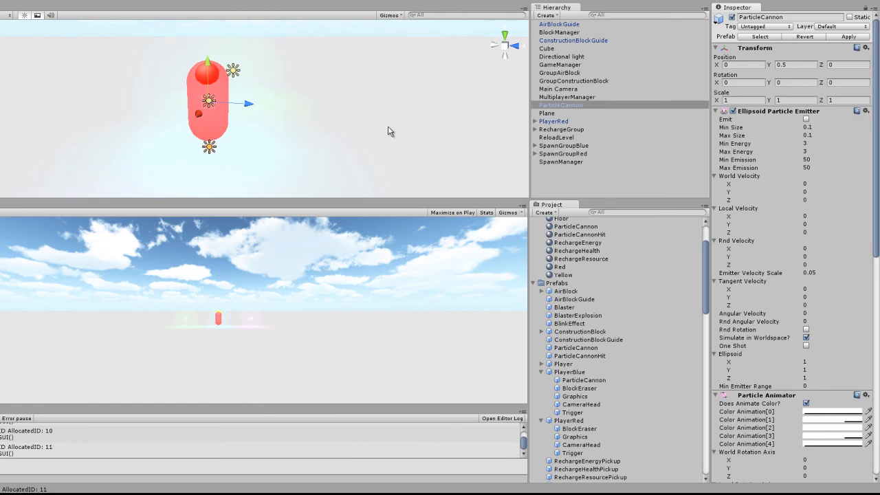
- Make the ParticleCannon instance a child of PlayerRed in the scene hierarchy, accepting the loss of the prefab connection
click(549, 121)
drag(560, 108, 553, 122)
click(420, 253)
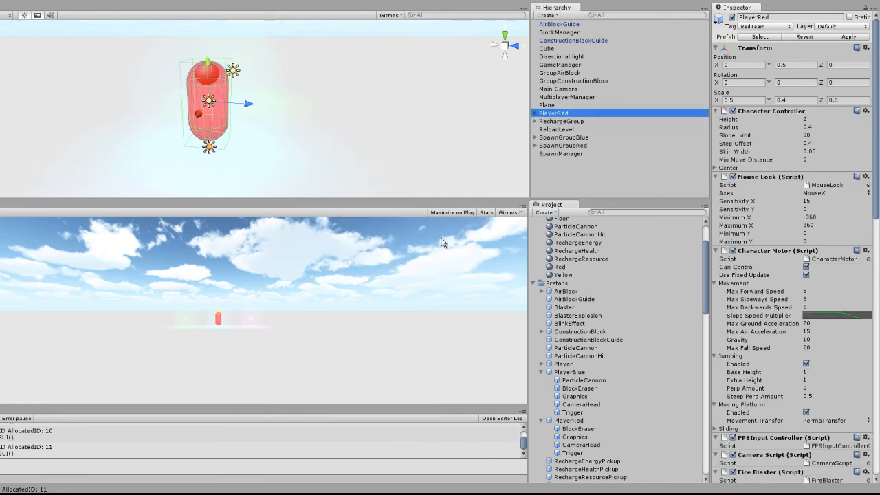
- Apply the PlayerRed instance's changes to its prefab and delete the instance from the scene
click(847, 37)
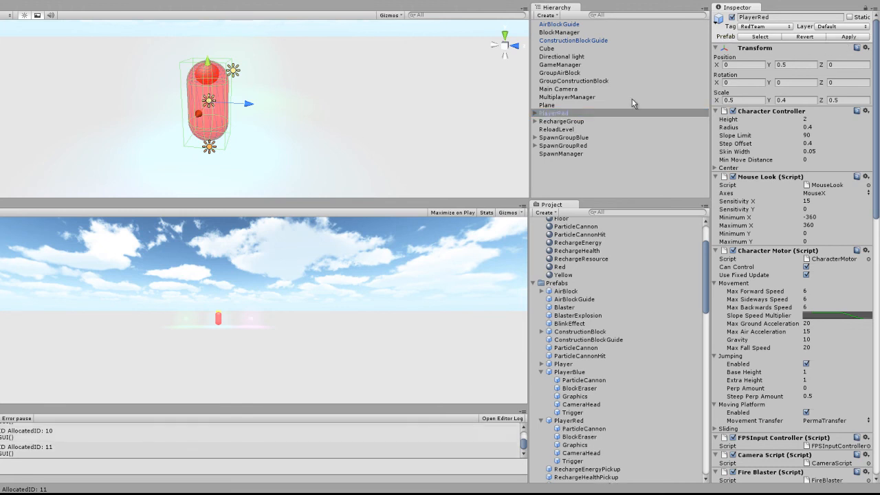
click(535, 113)
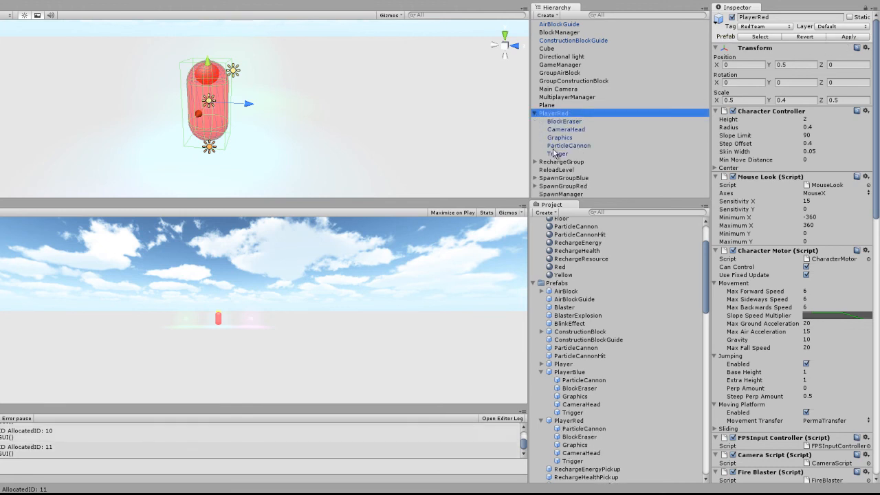
click(552, 114)
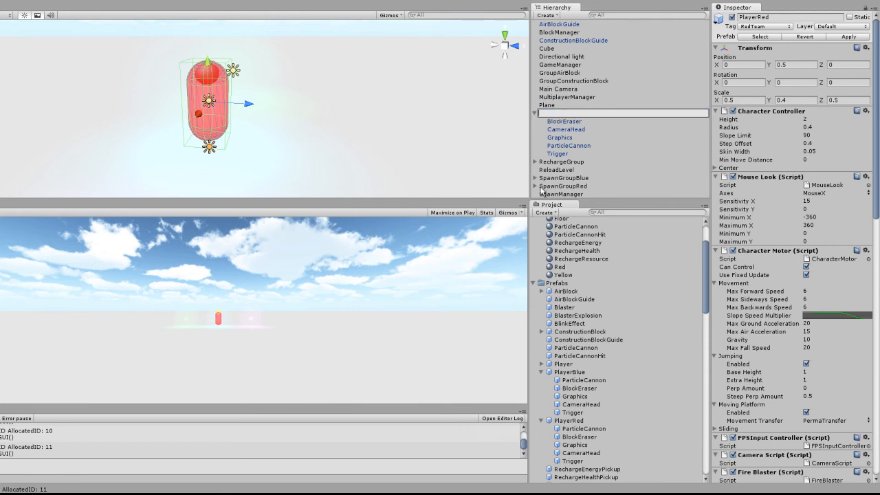
key(Return)
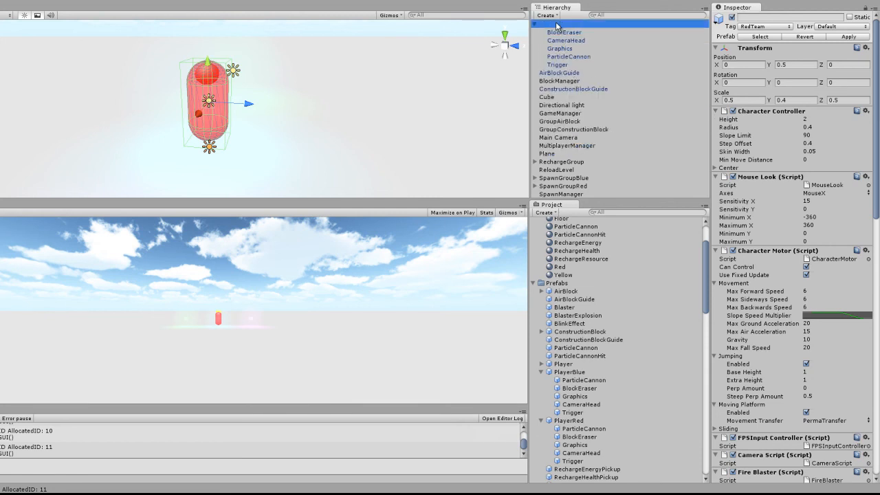
key(Delete)
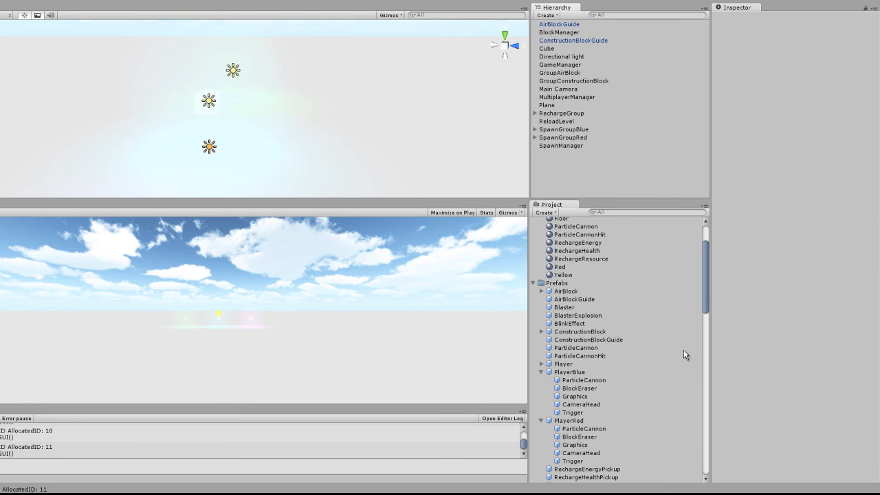
- Assign the ParticleCannonIcon texture to the Particle Cannon Icon slot of the PlayerBlue prefab's Change Weapon script
click(567, 372)
scroll(787, 206, down, 5)
scroll(809, 180, down, 2)
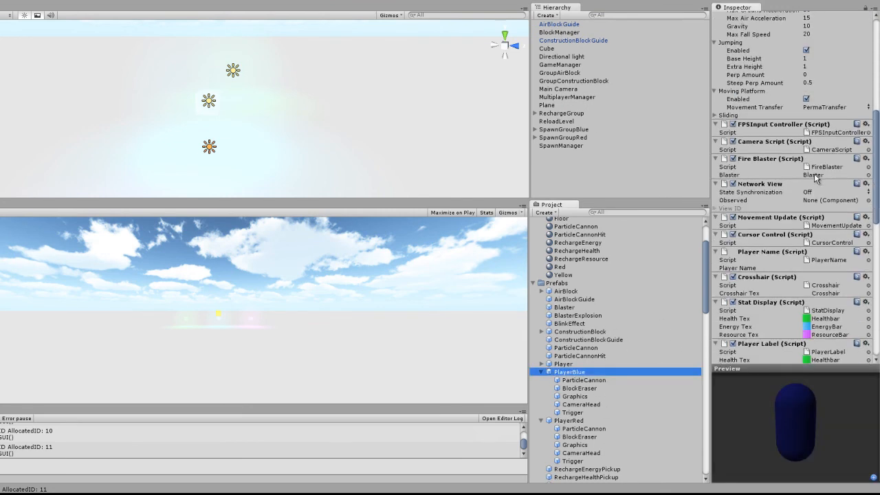
scroll(815, 178, down, 5)
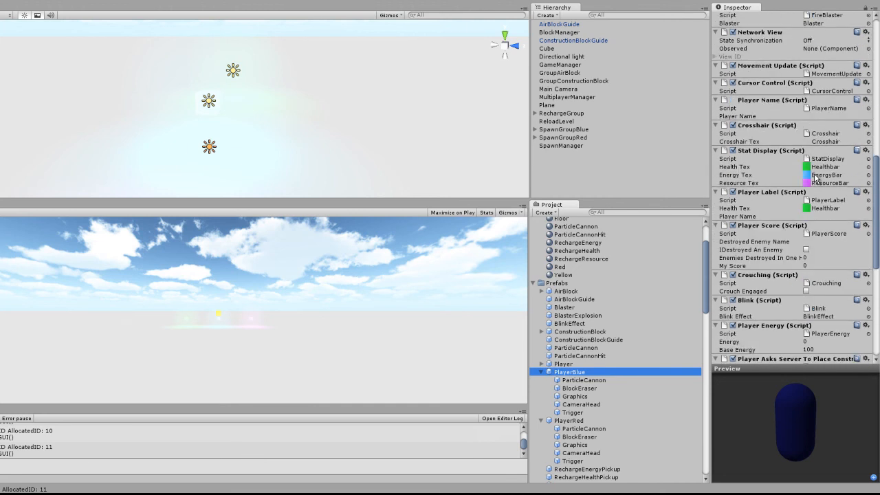
scroll(816, 177, down, 3)
scroll(814, 177, down, 4)
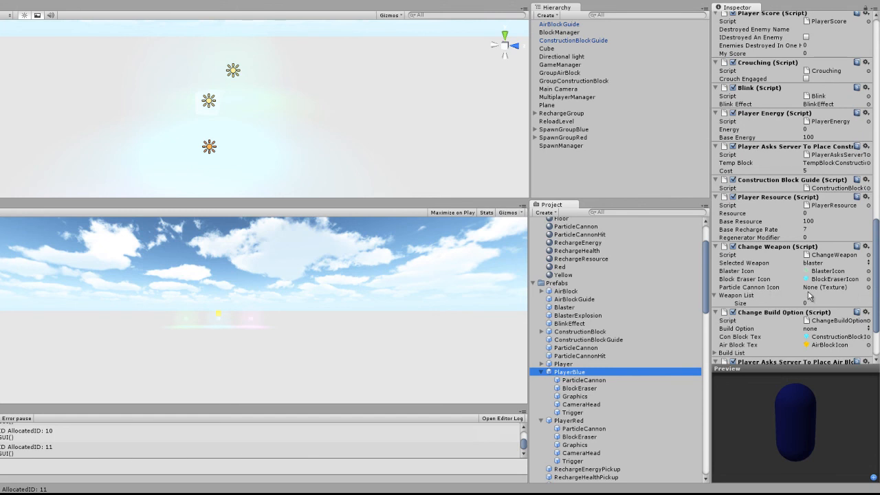
click(868, 287)
drag(717, 138, 713, 198)
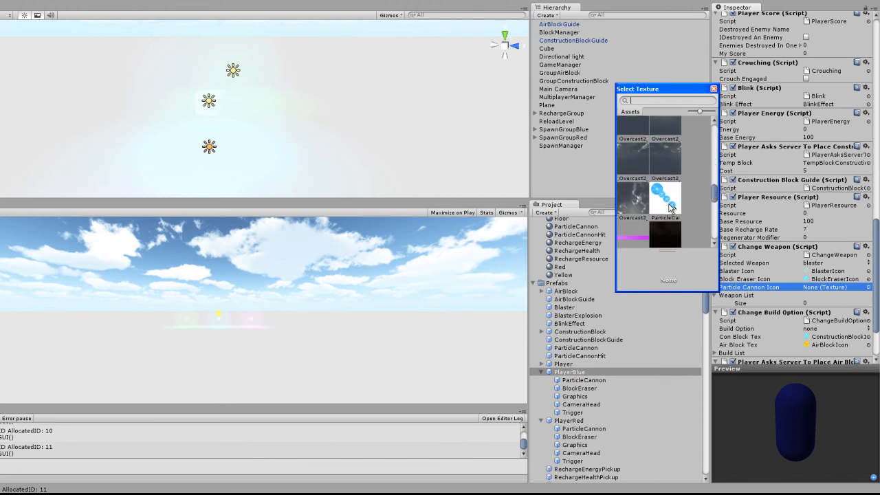
click(674, 214)
double_click(671, 204)
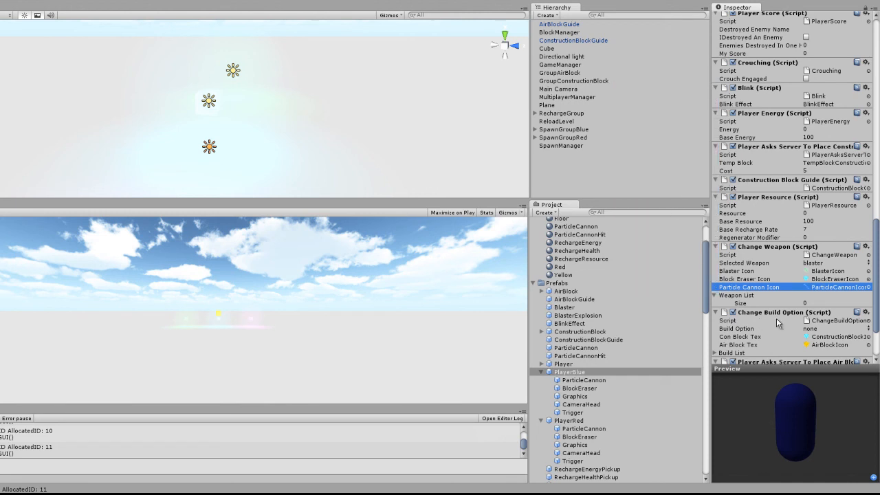
- Assign the ParticleCannonIcon texture to the Particle Cannon Icon slot of the PlayerRed prefab's Change Weapon script
click(575, 420)
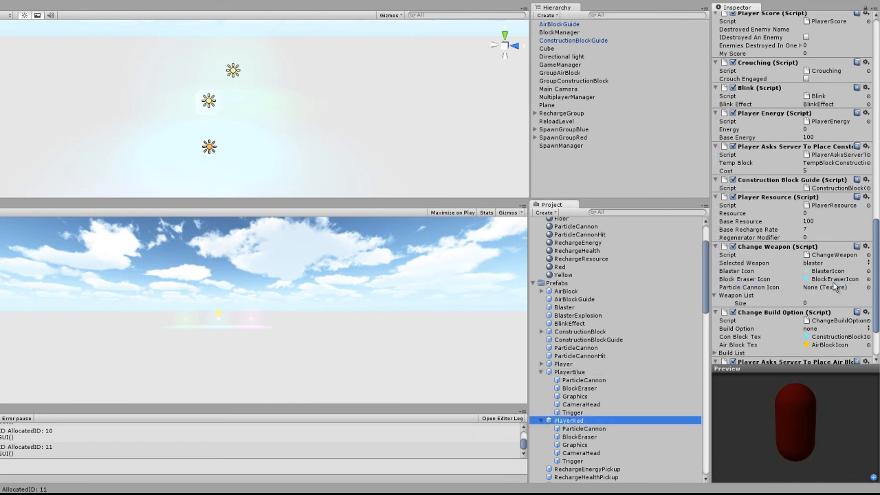
click(868, 287)
drag(718, 139, 704, 203)
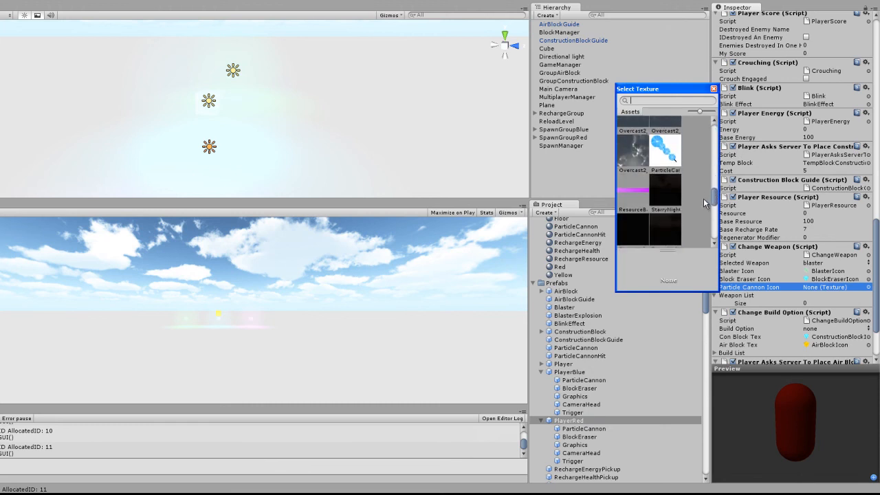
double_click(672, 132)
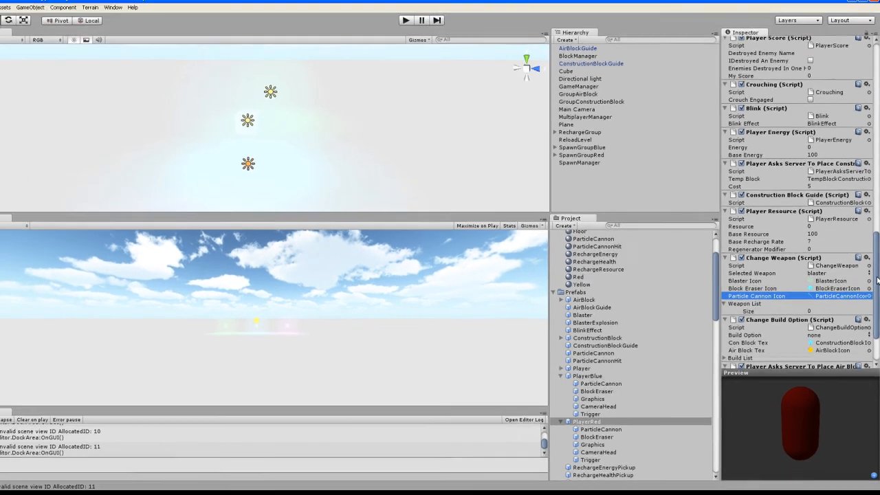
- Deselect the PlayerRed prefab after checking its components and clear the console
drag(876, 276, 874, 300)
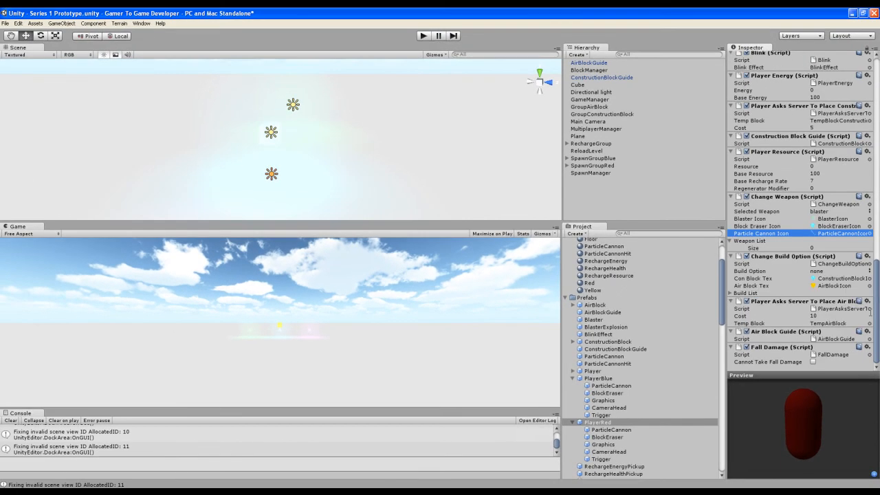
scroll(865, 93, up, 15)
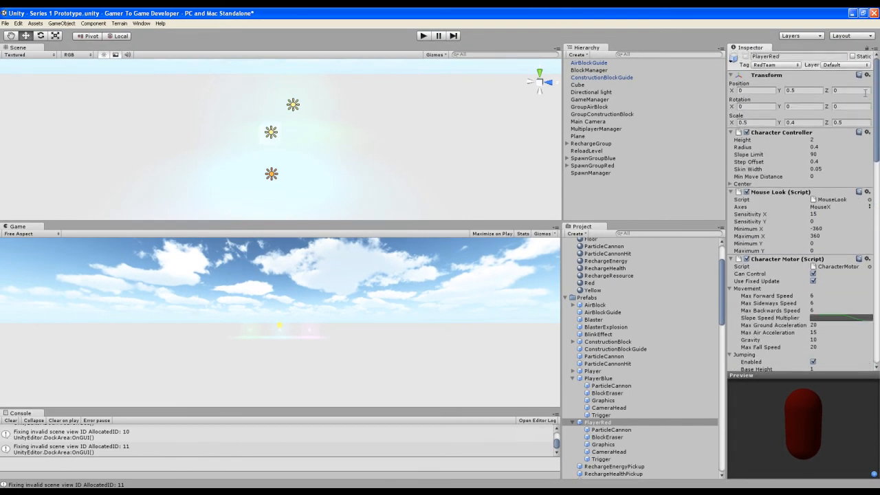
click(608, 192)
click(11, 420)
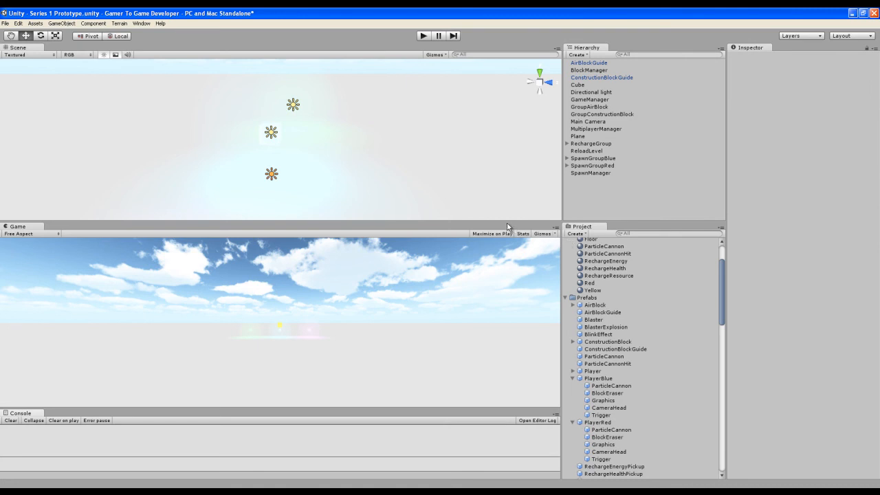
- Build and run the game, and start a server named My Server on port 26500 in the built player
click(5, 23)
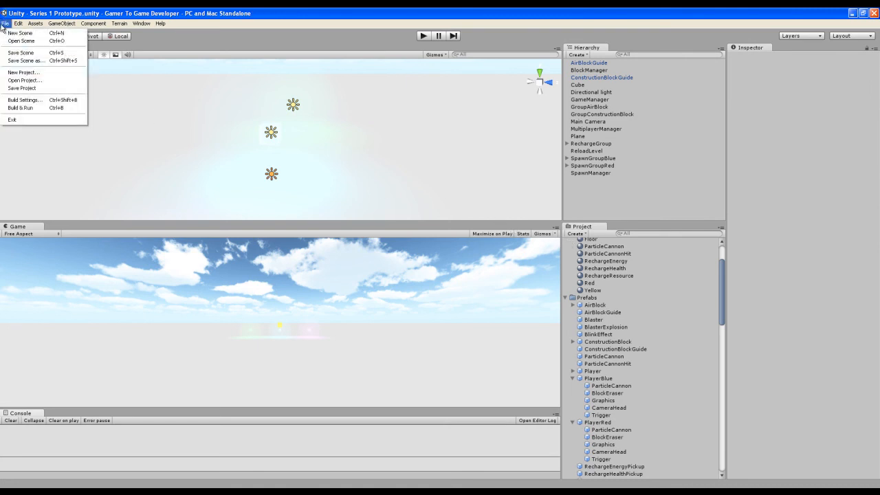
click(20, 108)
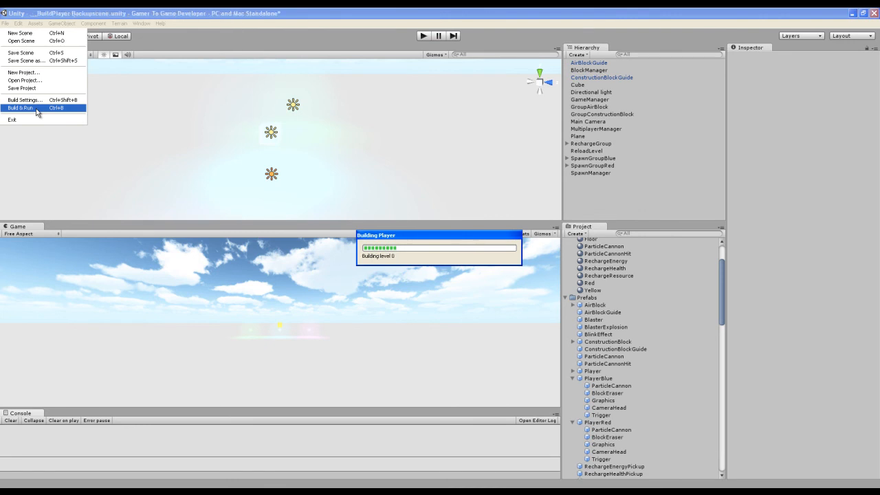
click(395, 227)
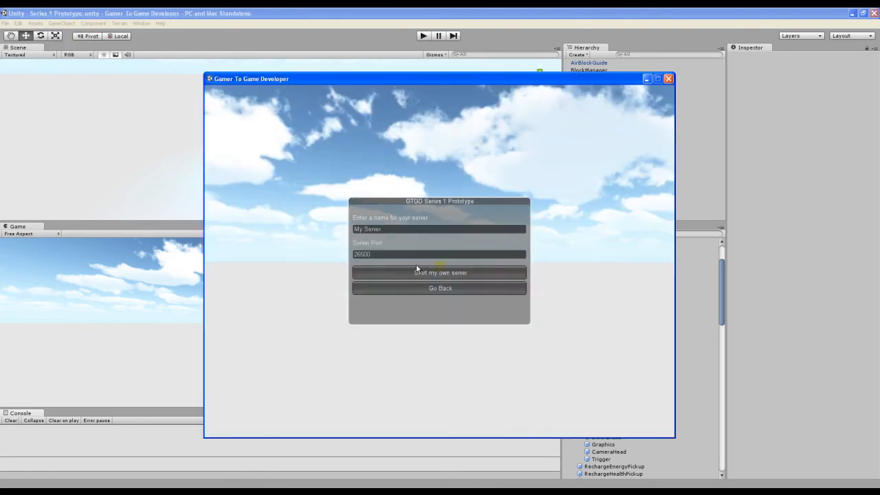
click(419, 273)
- Play the game in the editor, connect to the server at 127.0.0.1 on port 26500 and join the red team
click(417, 14)
click(424, 36)
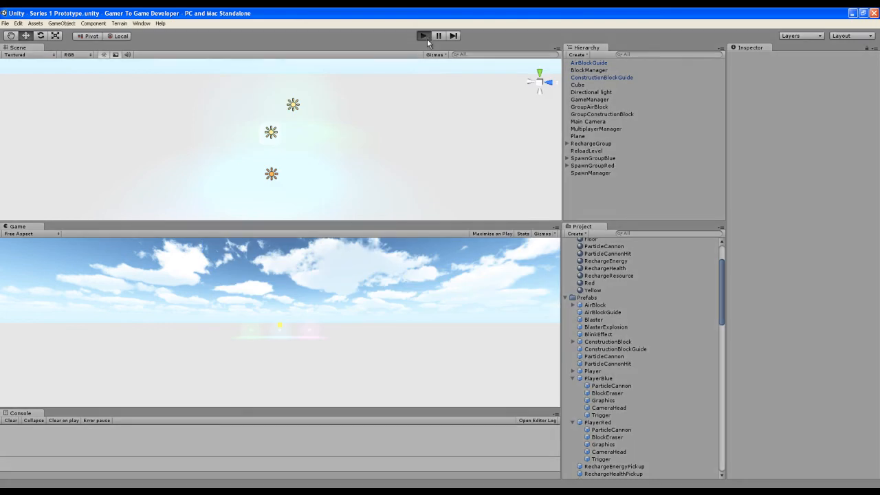
click(255, 329)
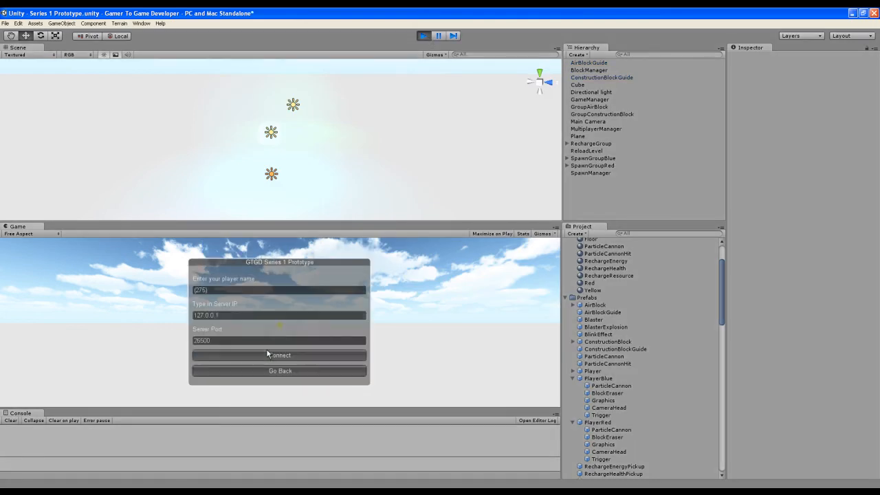
click(271, 356)
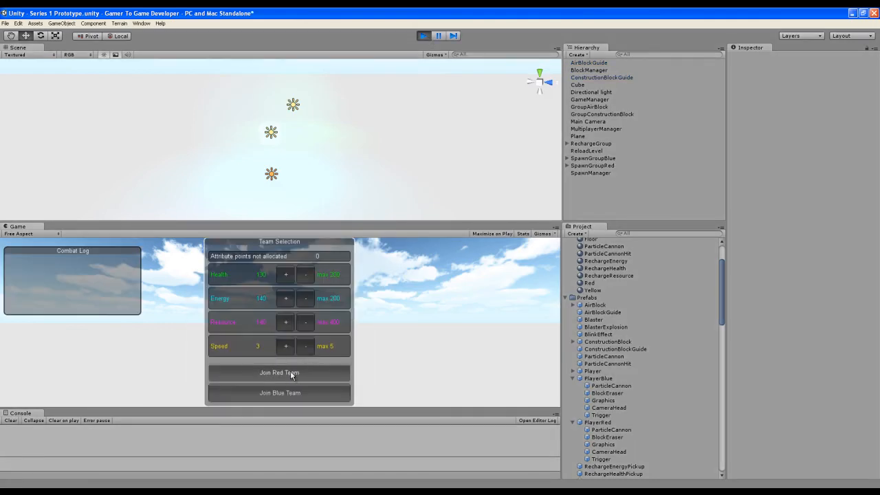
click(290, 371)
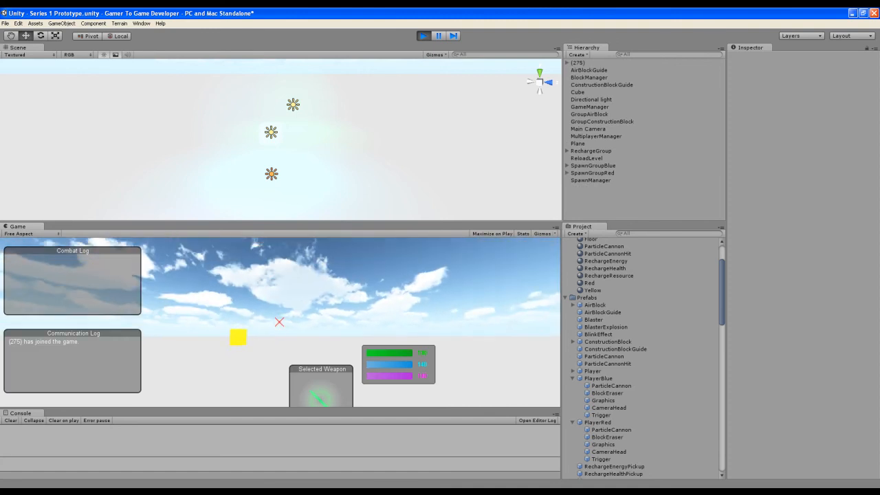
- Enlarge the Game view vertically at the Scene view's expense and return to the running game
key(Escape)
drag(300, 410, 299, 427)
drag(315, 222, 340, 99)
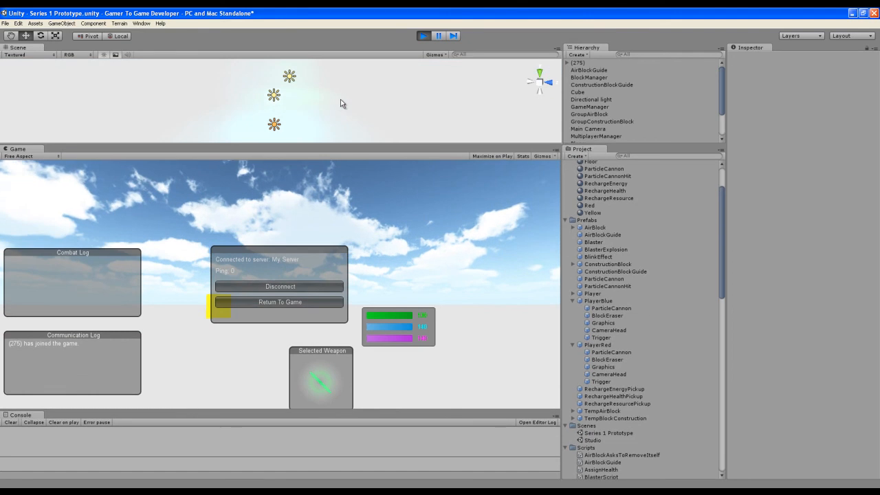
click(291, 303)
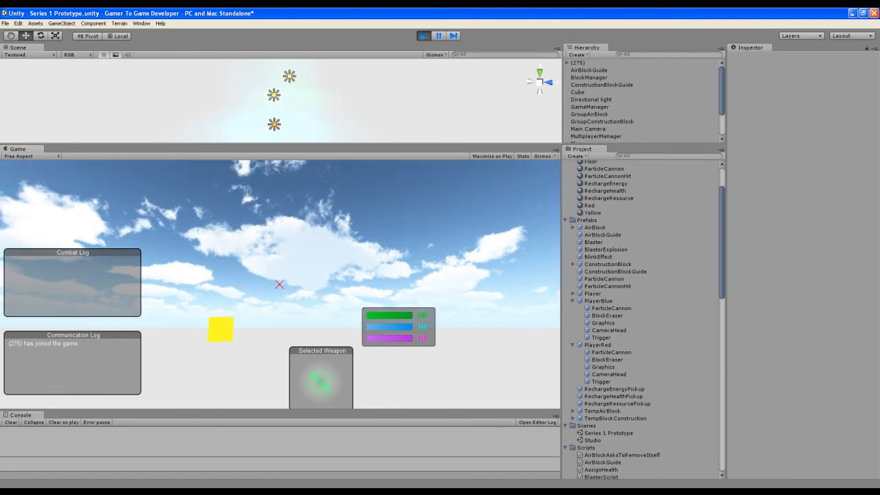
- Switch from the block eraser to the particle cannon and test-fire it across the ground
key(2)
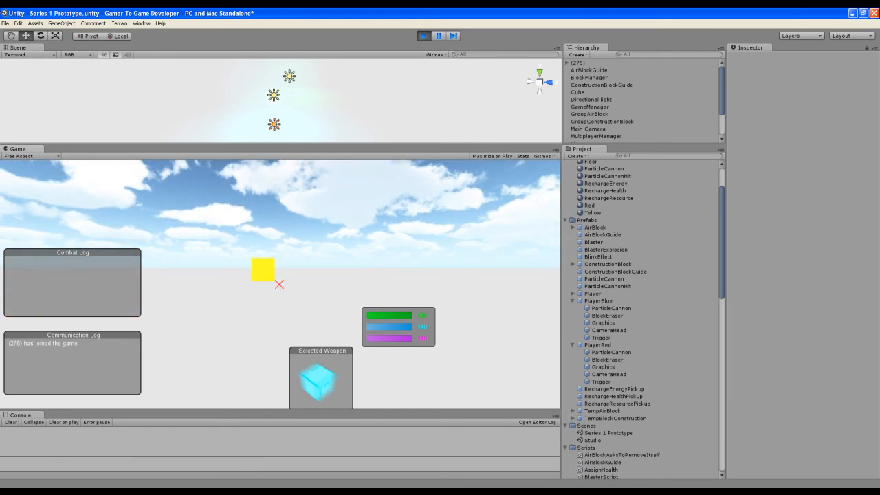
key(3)
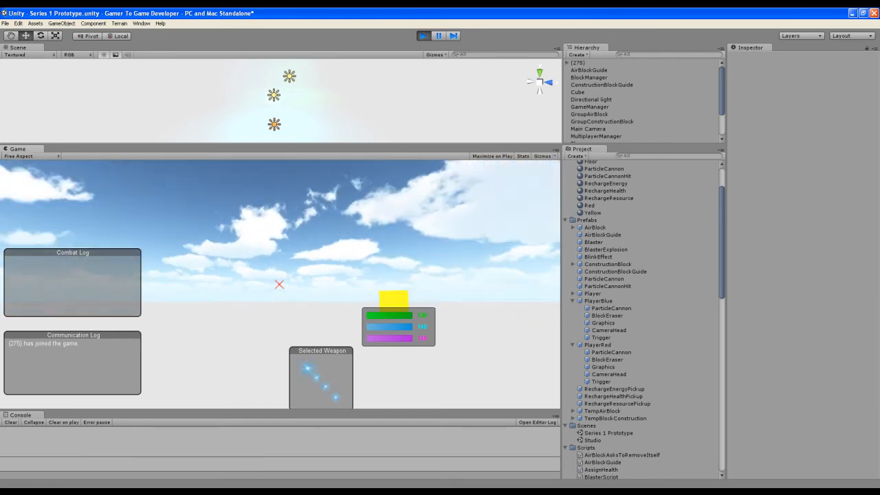
click(279, 284)
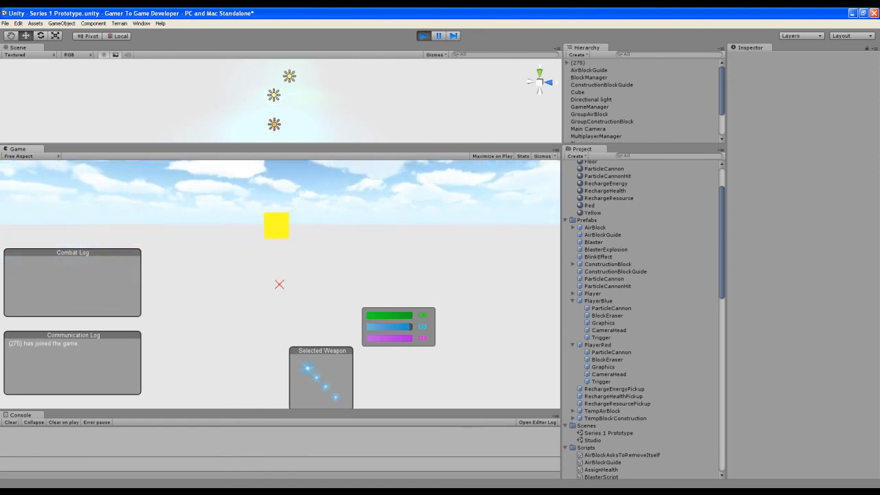
click(280, 283)
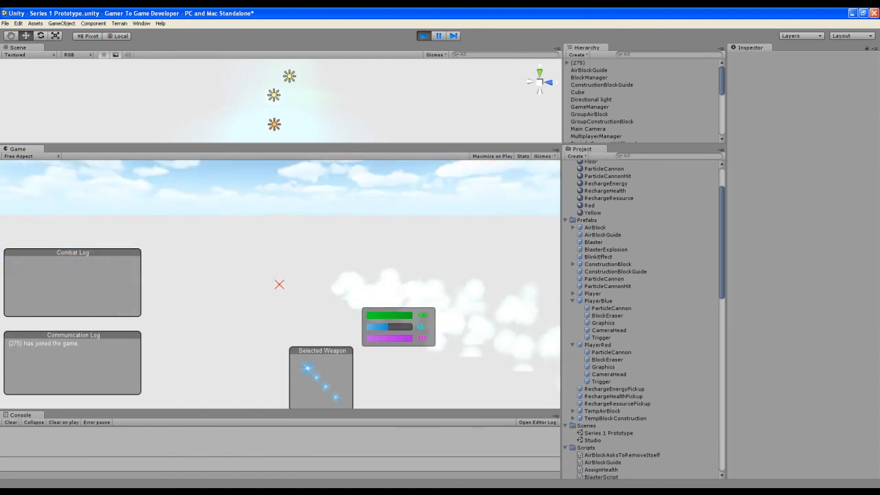
click(279, 284)
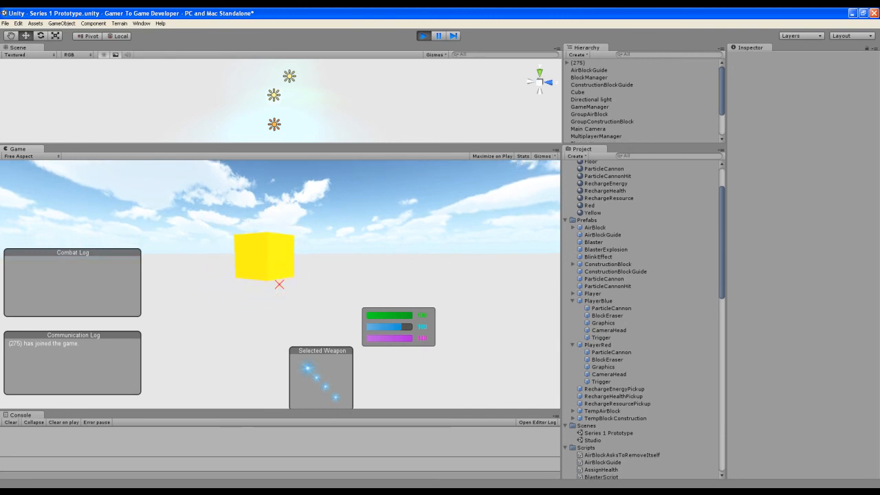
- Walk the red player up to the yellow cube and fire the particle cannon at and around it
key(w)
click(280, 284)
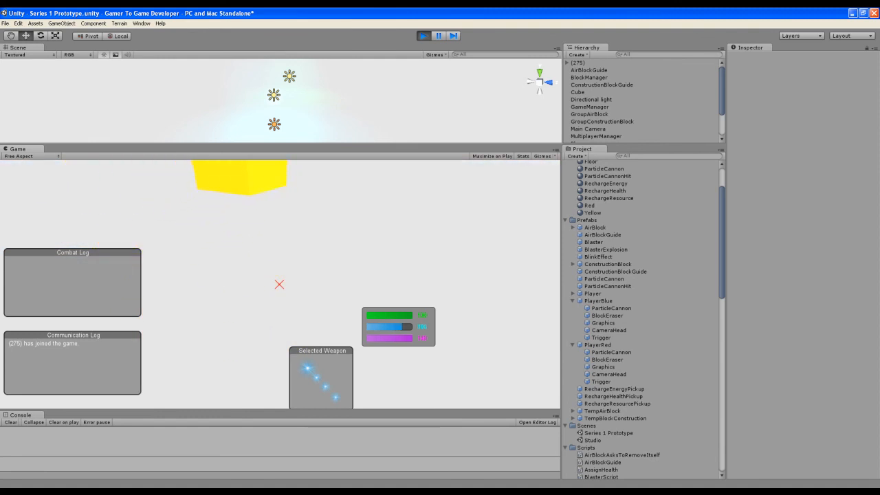
key(w)
click(279, 284)
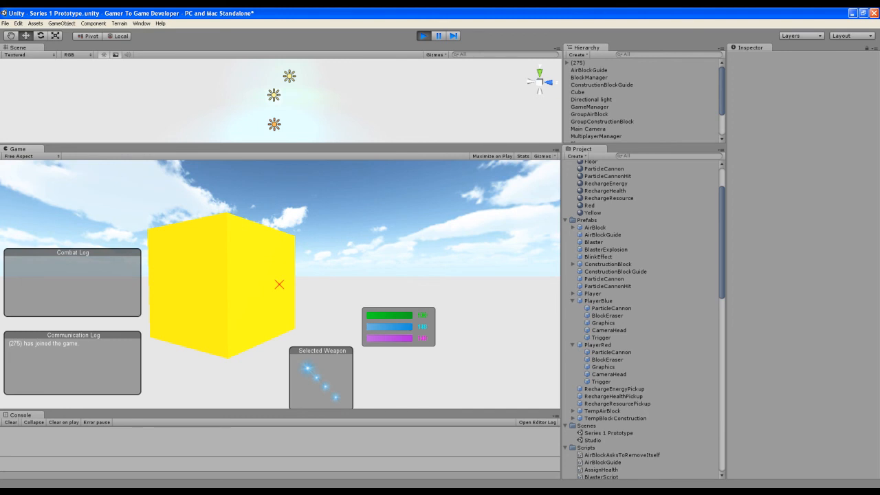
click(279, 283)
click(279, 284)
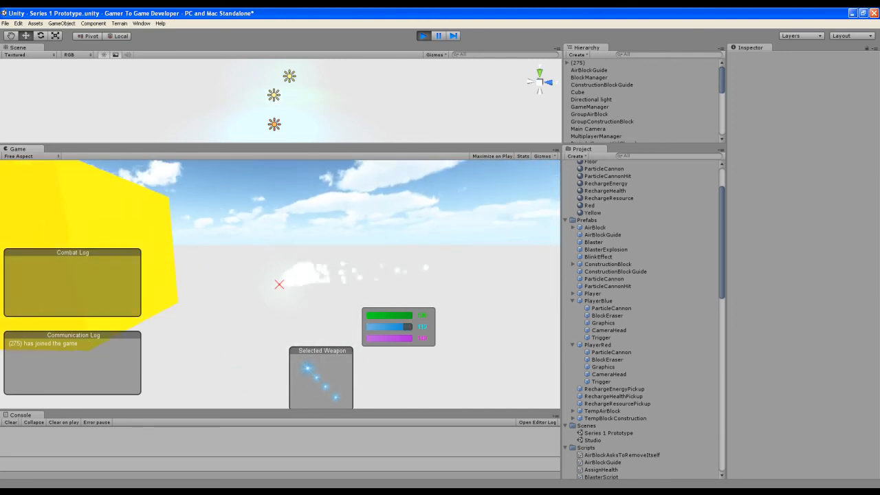
click(279, 284)
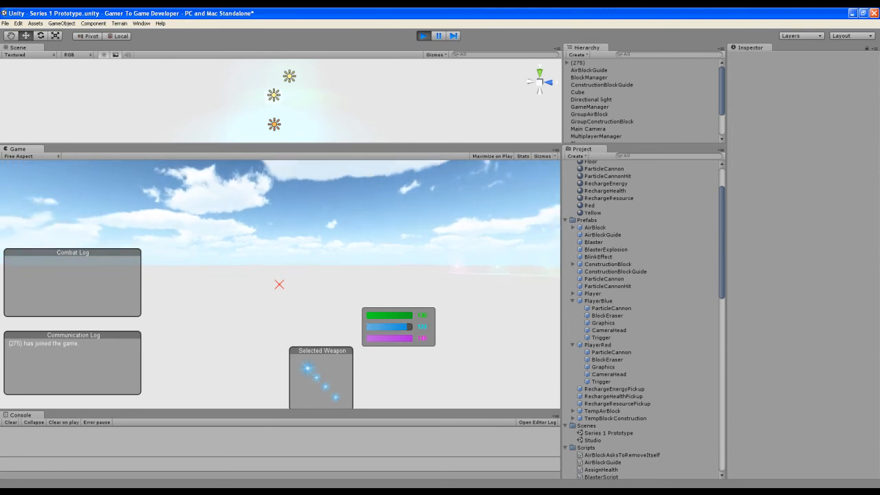
- Move back and forth near the yellow cube, firing the particle cannon to examine its shots and hit effect
key(s)
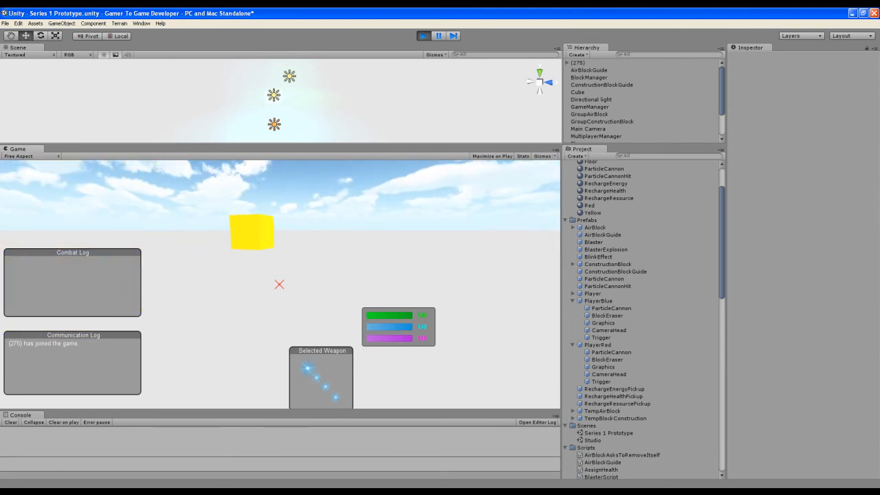
key(w)
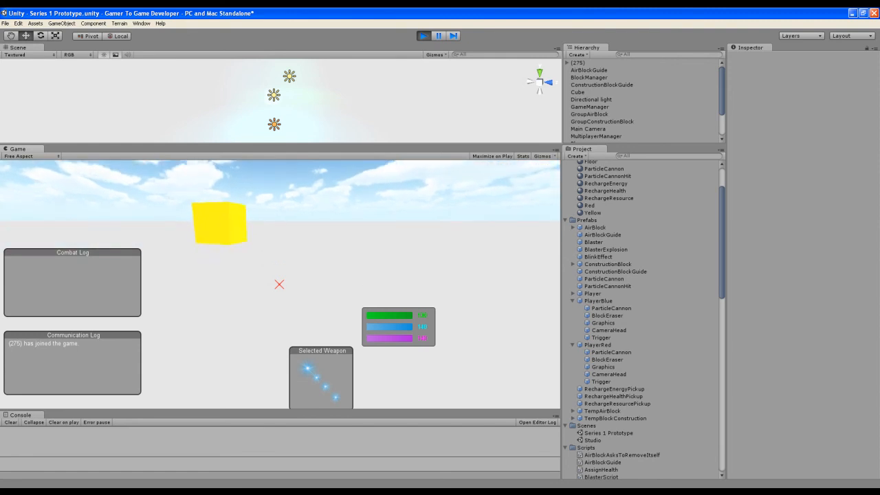
key(s)
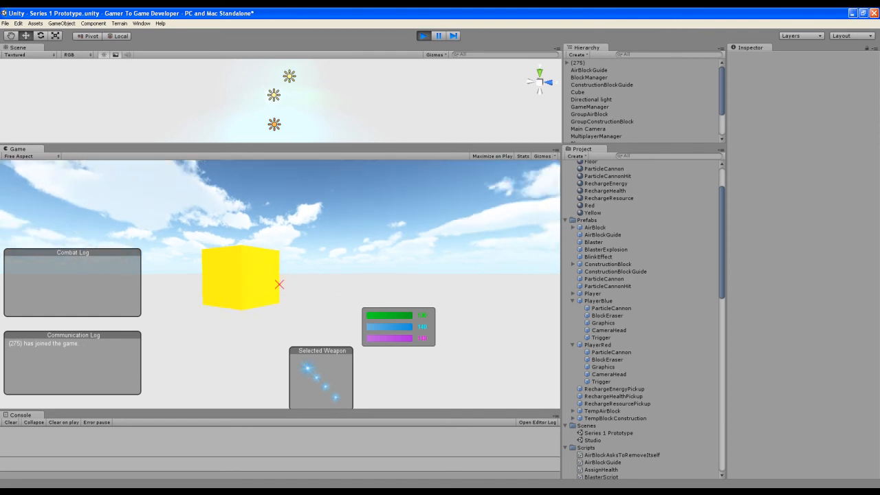
key(w)
click(279, 284)
key(s)
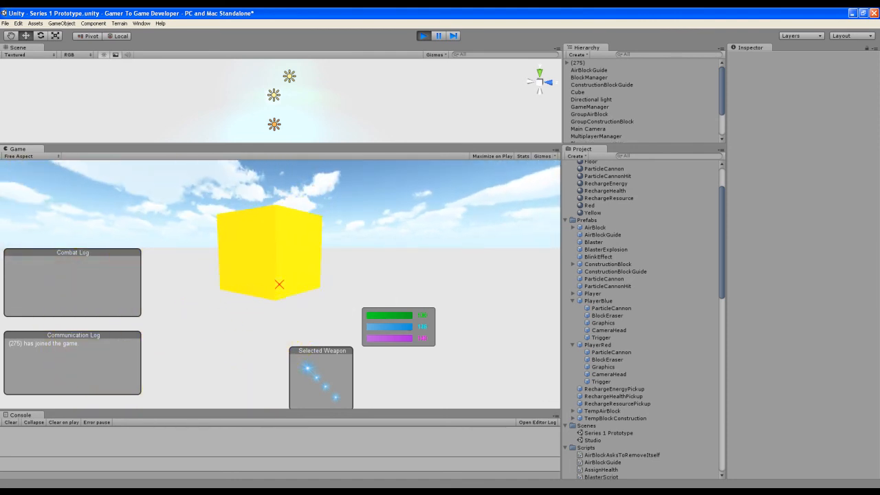
key(w)
click(279, 284)
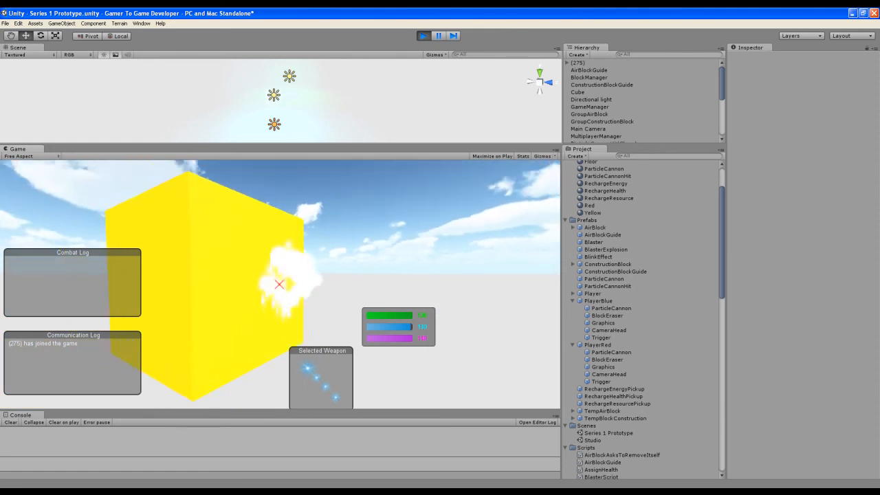
click(279, 284)
click(279, 284)
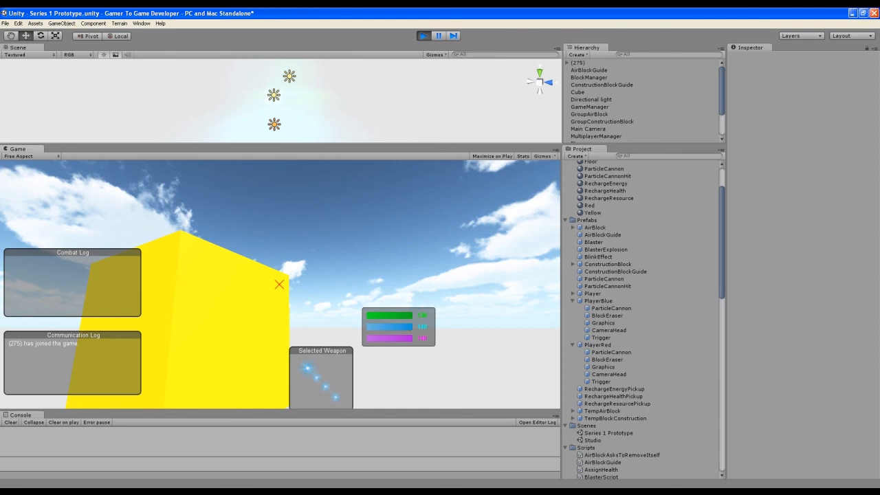
- Switch to a standalone game window, connect it to the server at 127.0.0.1 on port 26500 and join the blue team
key(Escape)
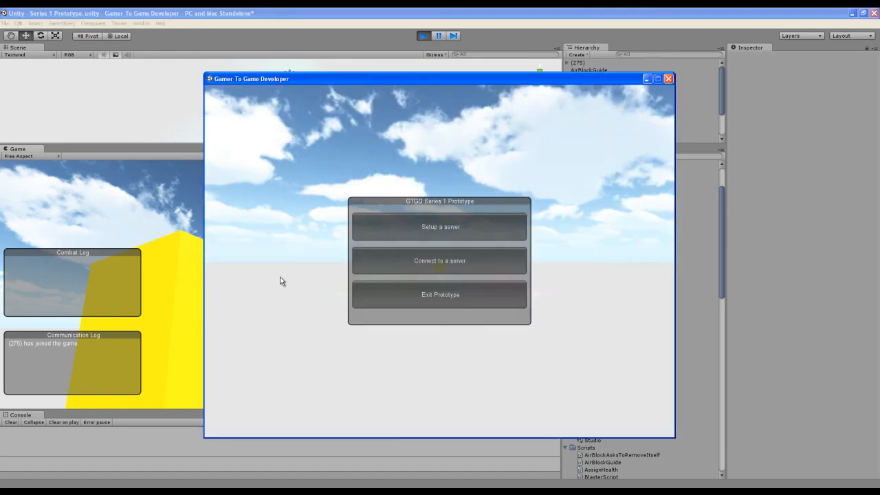
click(405, 260)
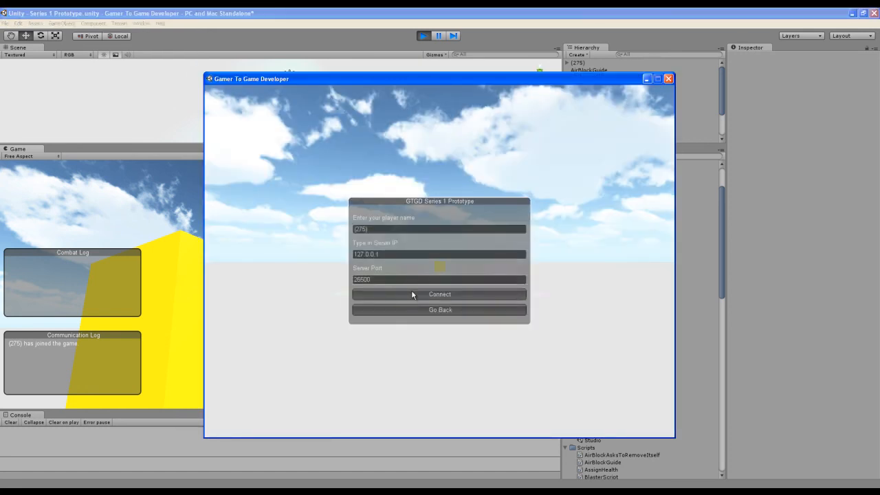
click(411, 292)
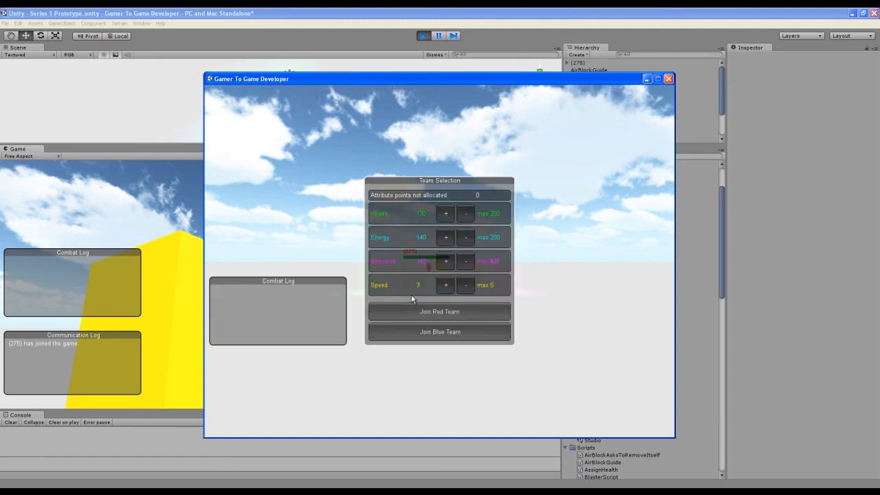
click(414, 330)
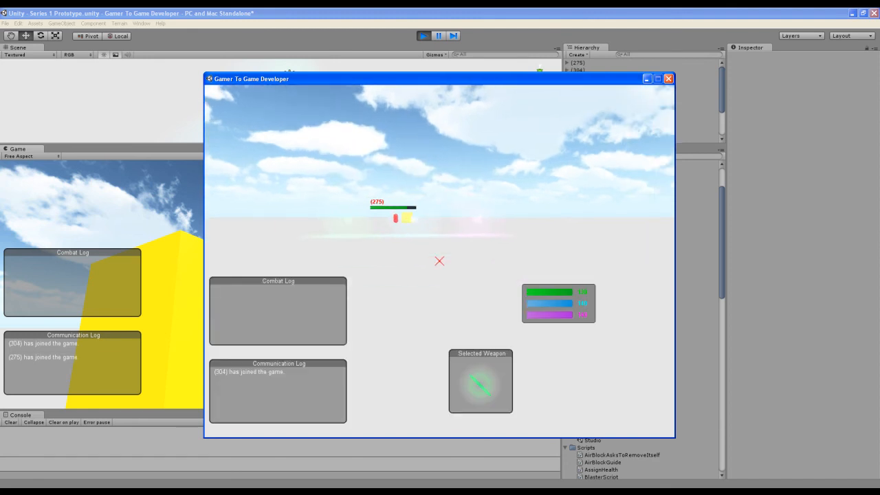
- Approach the red player with the blue player and cycle through the weapons, ending with the particle cannon selected
key(w)
key(w)
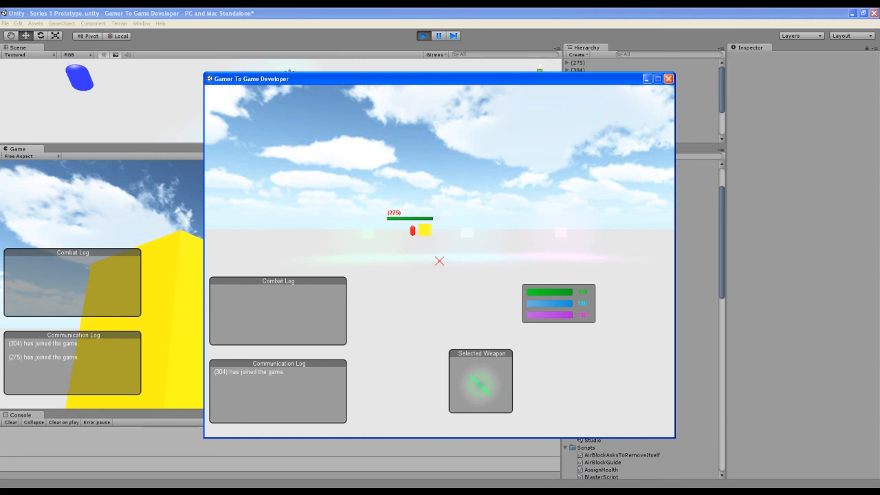
key(2)
key(1)
key(2)
key(3)
key(w)
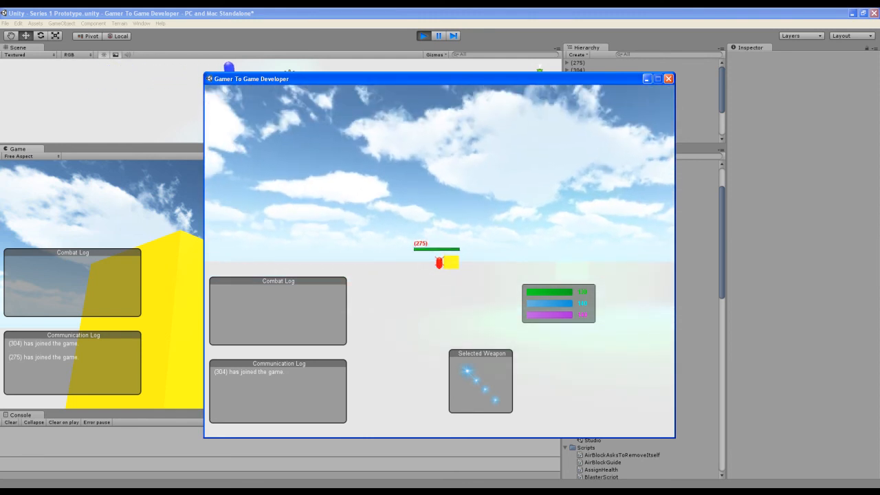
- Pause the standalone game and place its window beside the editor's Game view so both players are visible
key(Escape)
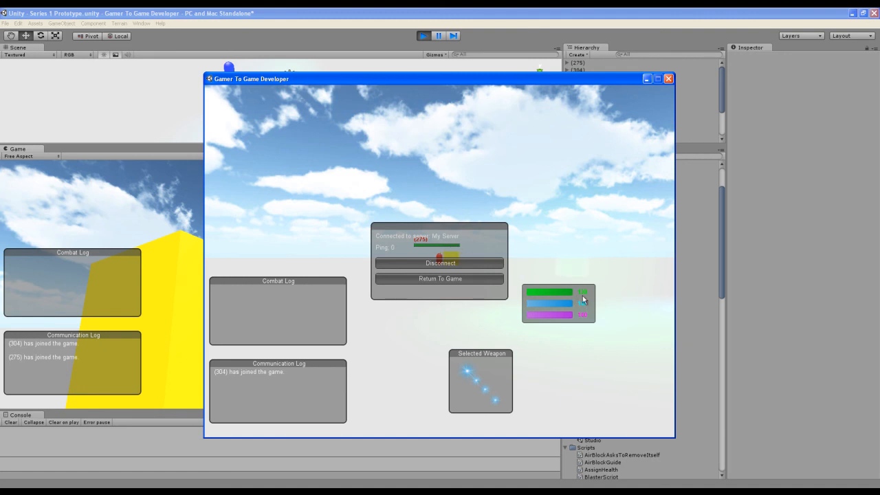
drag(432, 81, 609, 74)
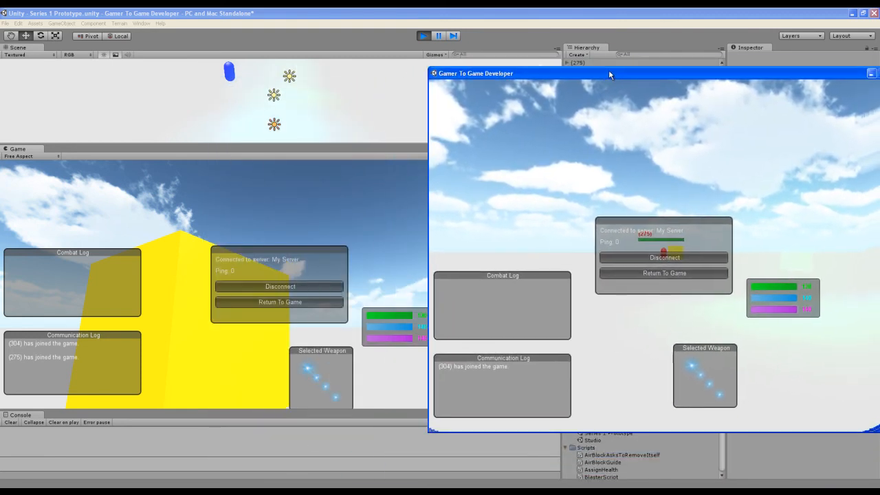
- Resume the standalone game, move the blue player to line up on the red player and fire the particle cannon at it
click(646, 273)
key(w)
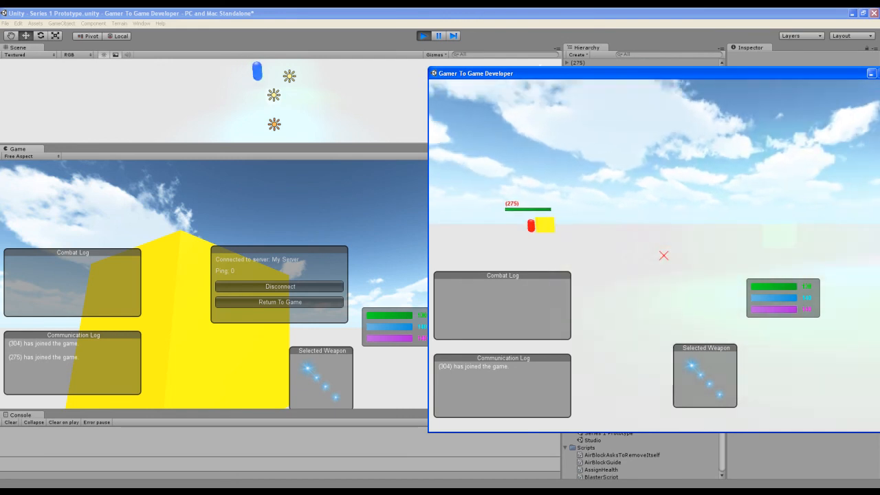
key(a)
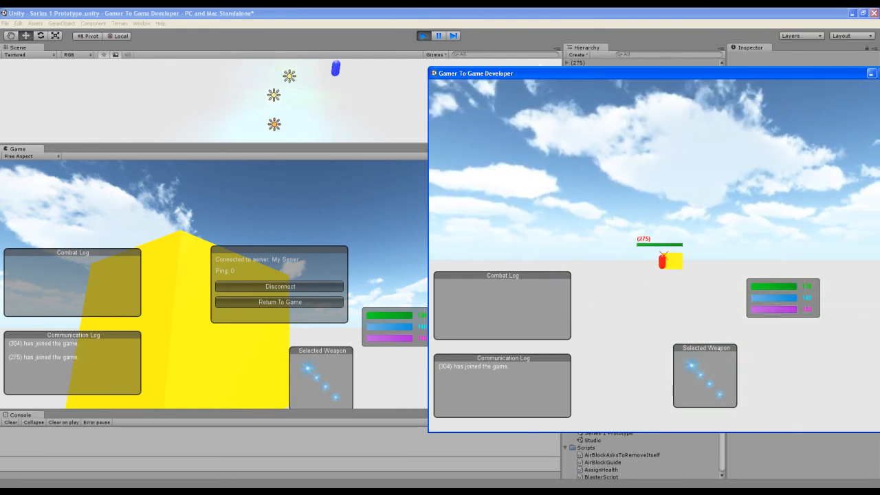
click(663, 255)
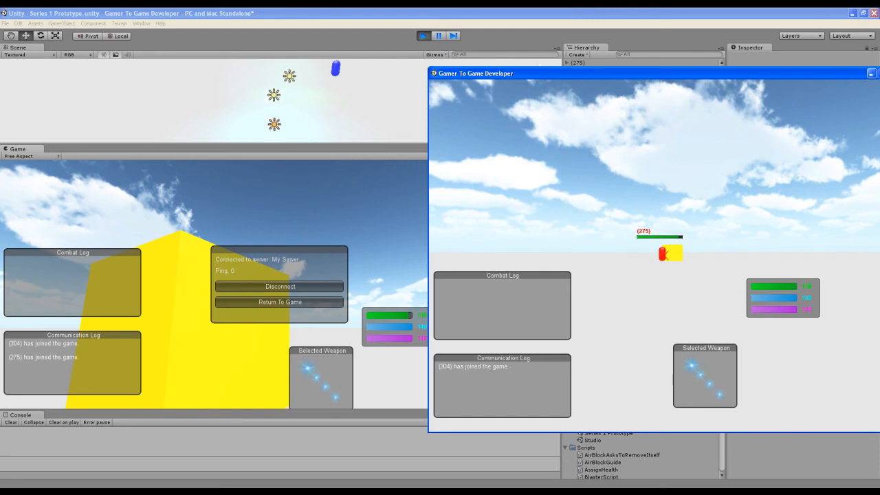
click(664, 255)
click(664, 255)
- Pause the standalone game, return to the editor, and enlarge and angle the Scene view to show both players
key(Escape)
click(368, 112)
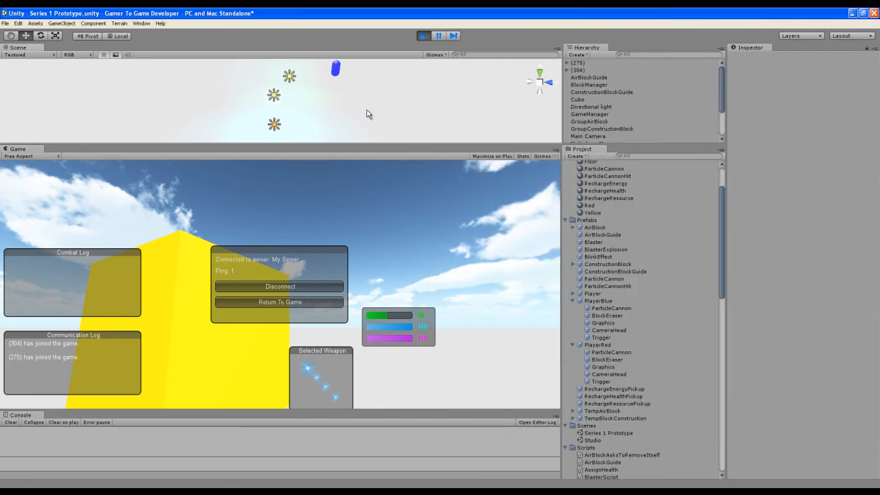
right_drag(390, 102, 495, 81)
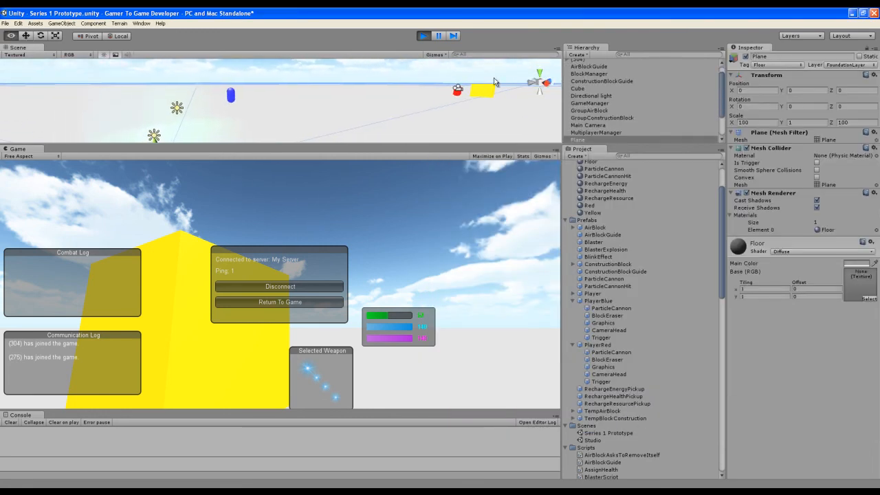
drag(411, 145, 407, 244)
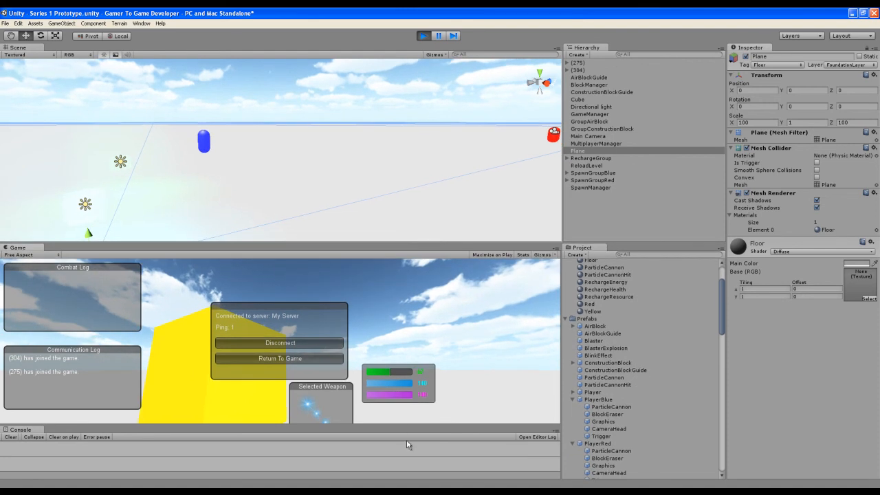
drag(409, 427, 410, 420)
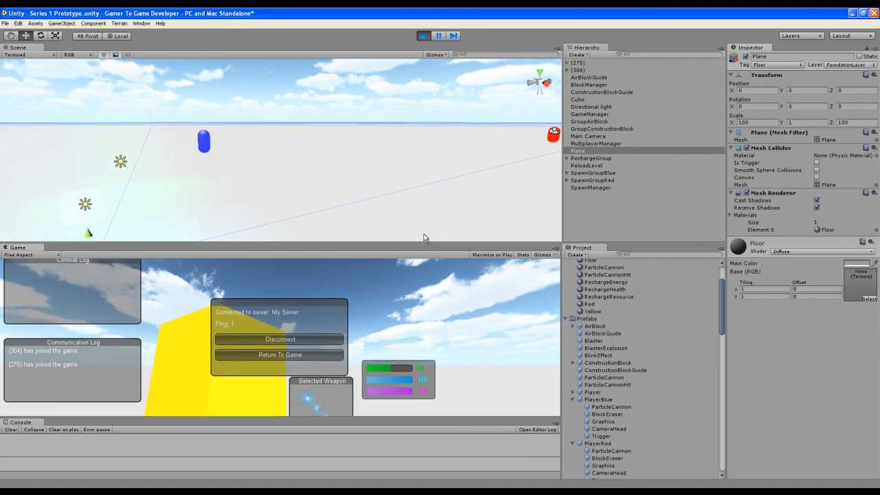
drag(423, 238, 425, 225)
- Return to the standalone game, move closer to the red player and fire the particle cannon until it is destroyed
click(696, 487)
click(636, 273)
click(664, 255)
click(664, 255)
key(w)
key(w)
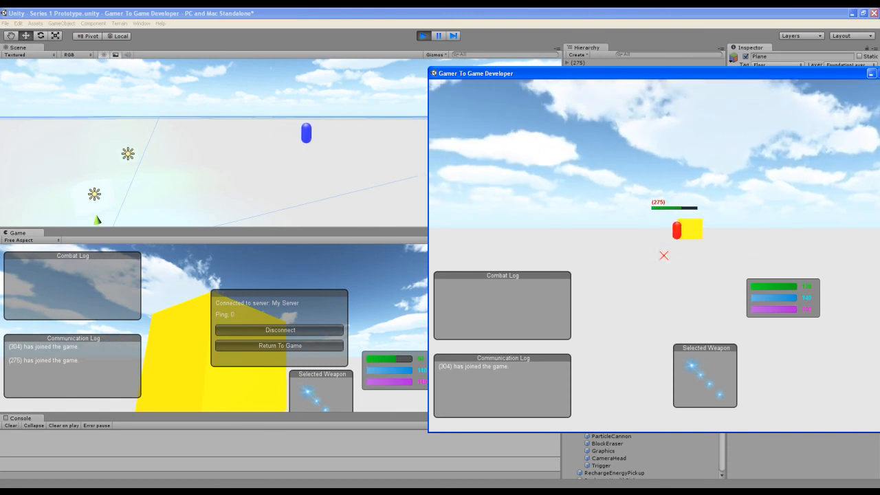
click(663, 255)
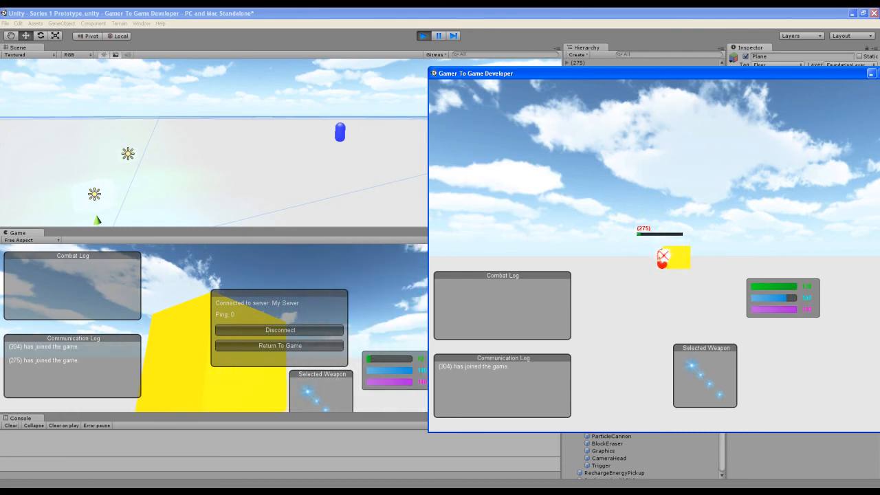
click(664, 255)
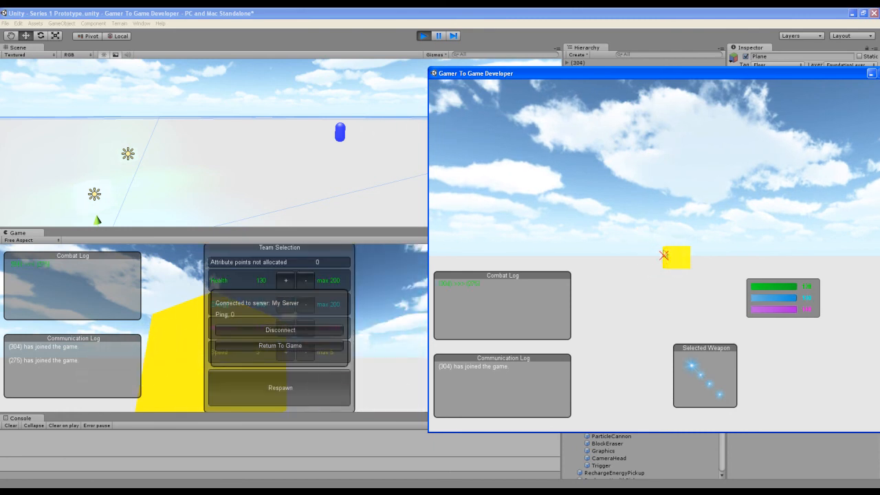
- Respawn the red player in the editor's game, select the particle cannon and fire at the blue player until it is destroyed
key(Escape)
click(324, 345)
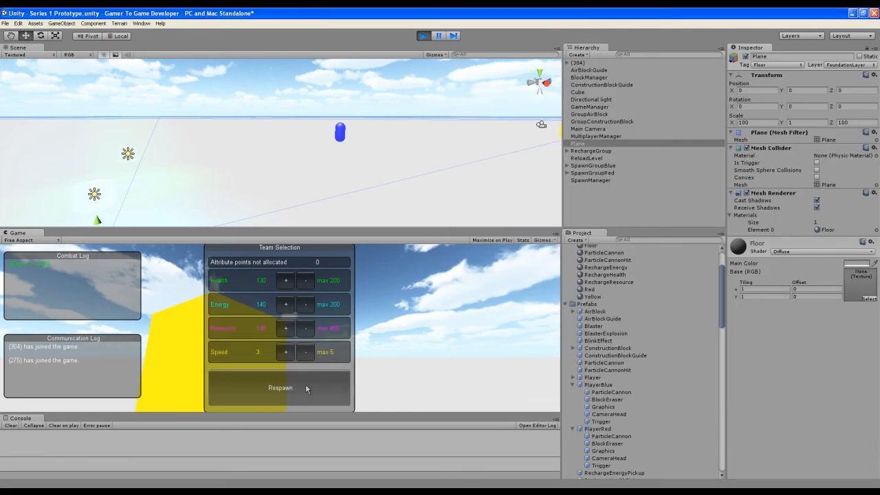
click(307, 385)
key(2)
key(Tab)
click(279, 328)
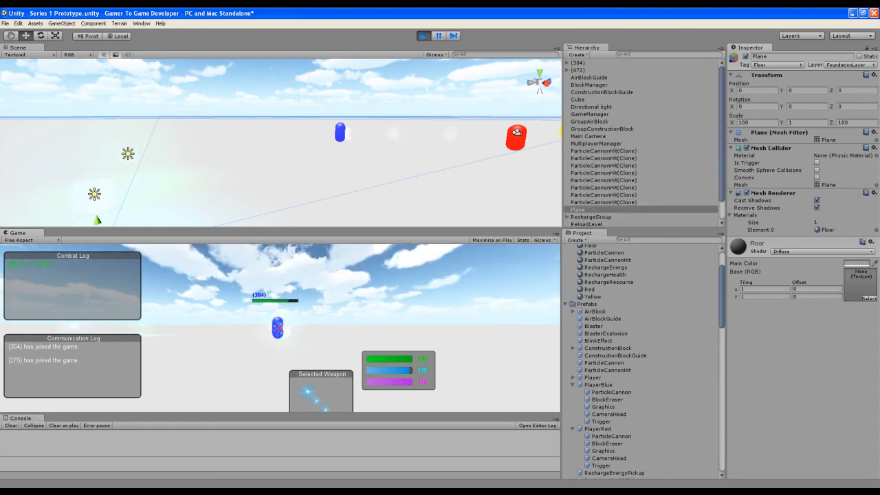
click(278, 328)
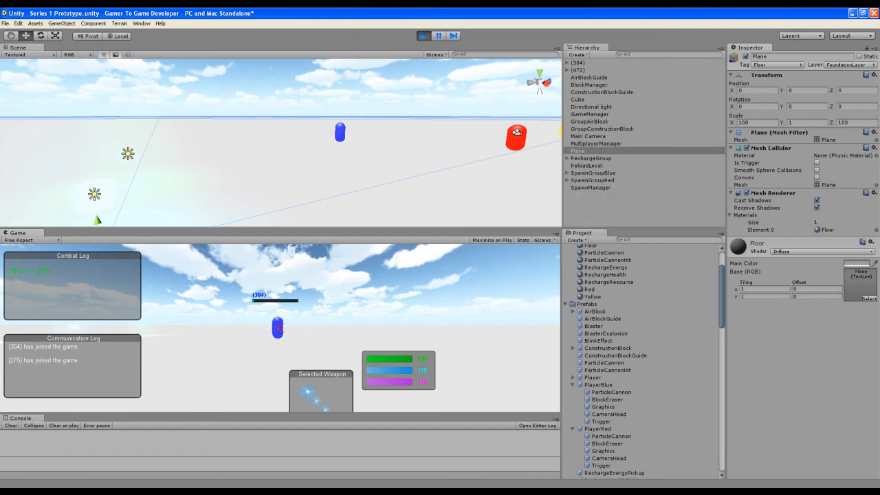
click(279, 328)
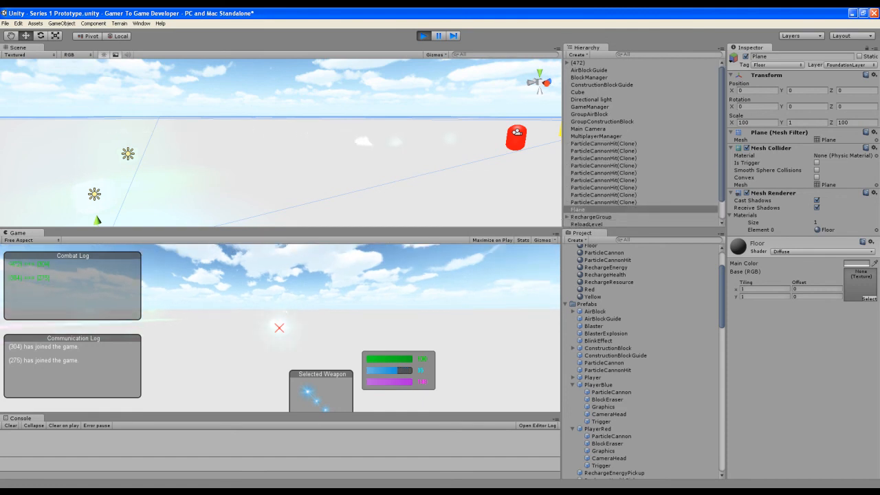
- Disconnect the editor's game and the standalone game from the server
key(Escape)
click(293, 324)
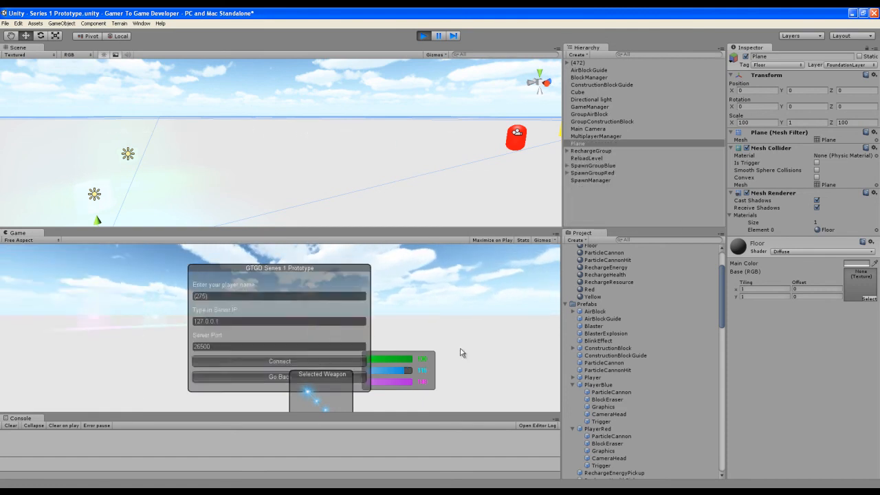
key(alt+Tab)
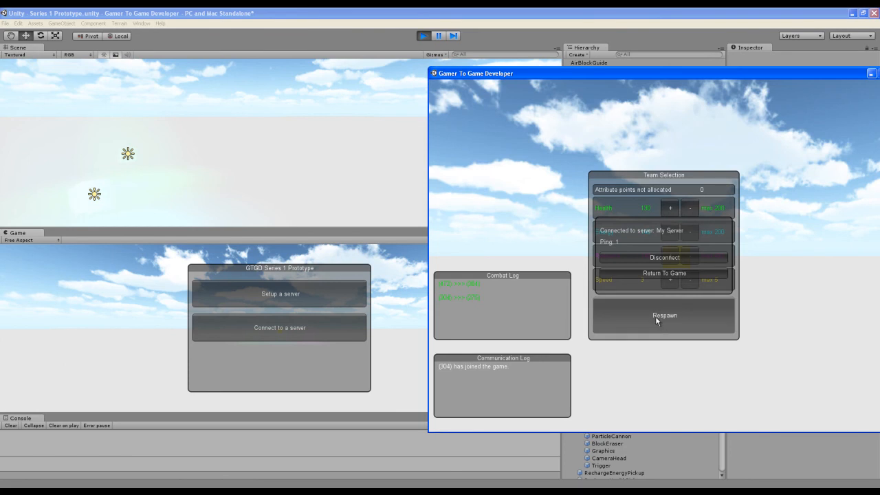
click(662, 264)
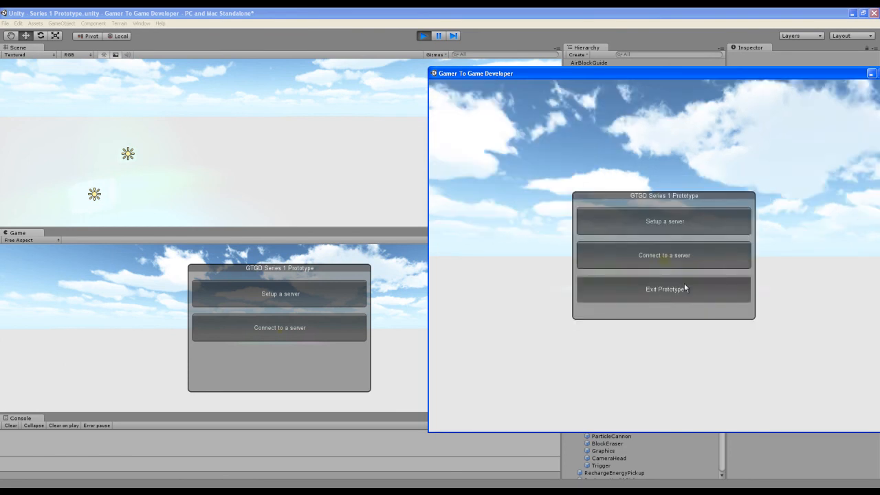
- Close the standalone client, stop play mode in the editor, shut down the server and exit its window
drag(675, 71, 572, 82)
click(788, 83)
click(422, 36)
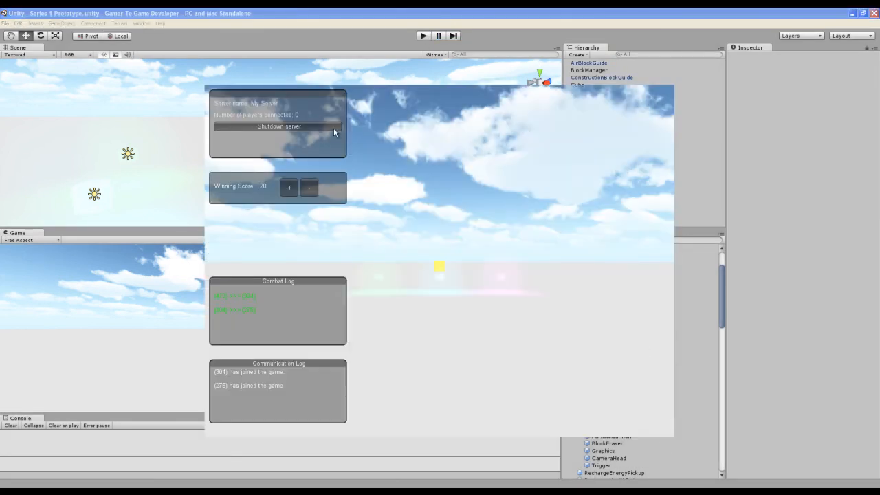
click(334, 128)
click(432, 297)
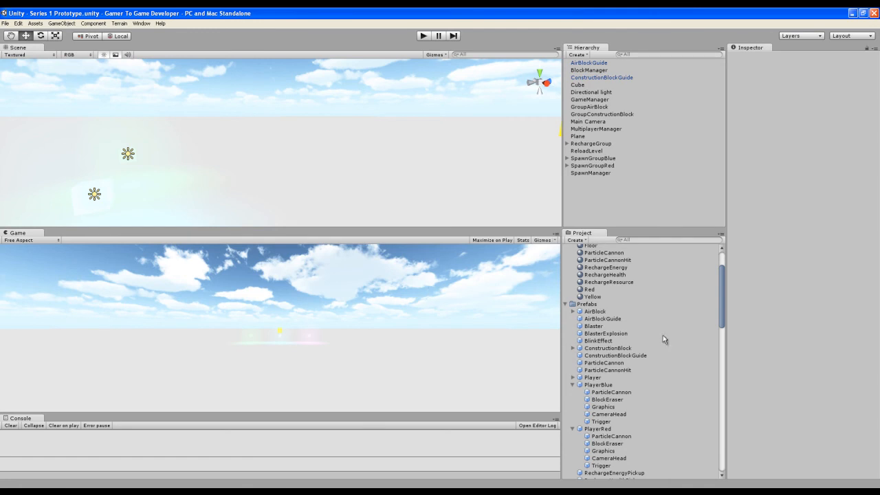
- Open the FireParticleCannon script from the project's Scripts folder in MonoDevelop
drag(721, 285, 685, 365)
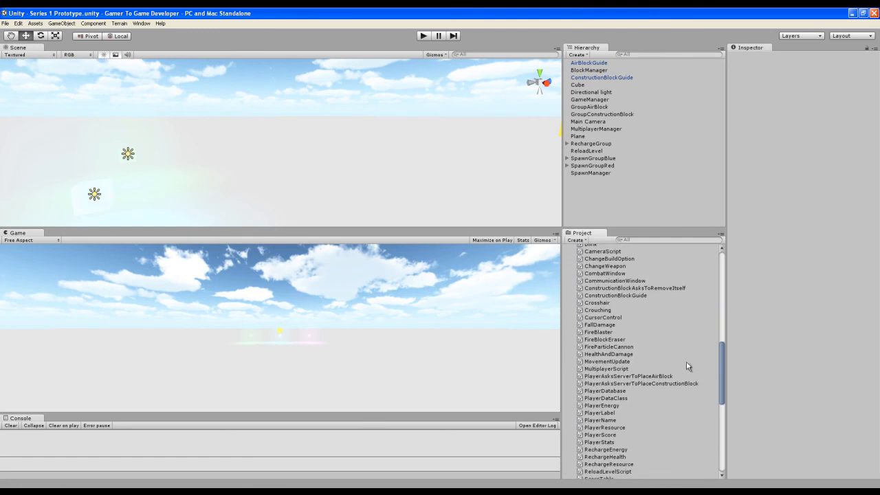
click(597, 347)
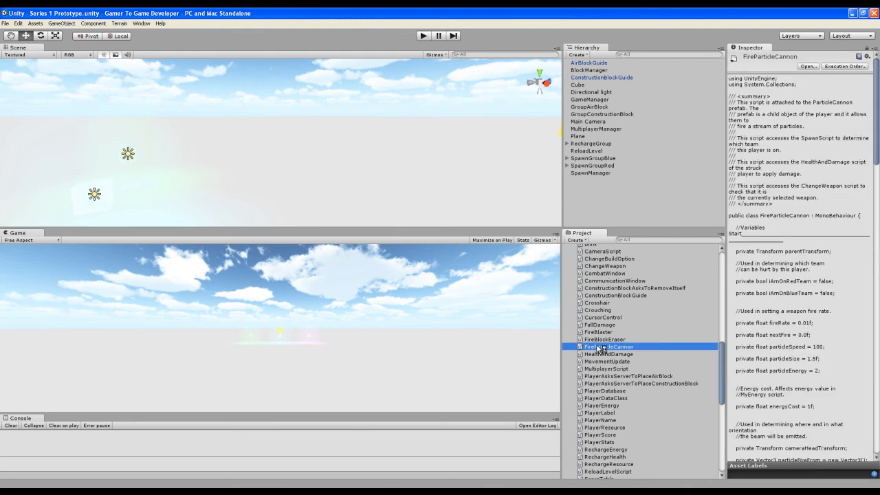
double_click(597, 347)
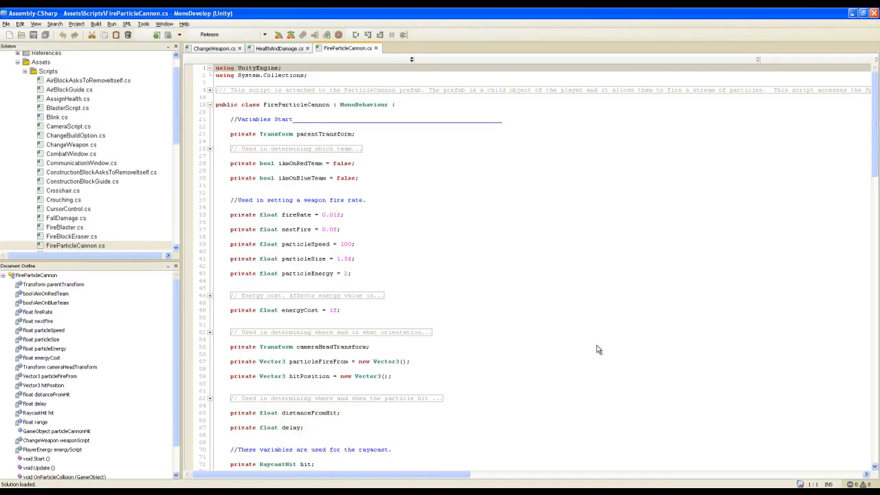
- Expand and examine the script's summary and its team, fire rate and particle variables
click(210, 90)
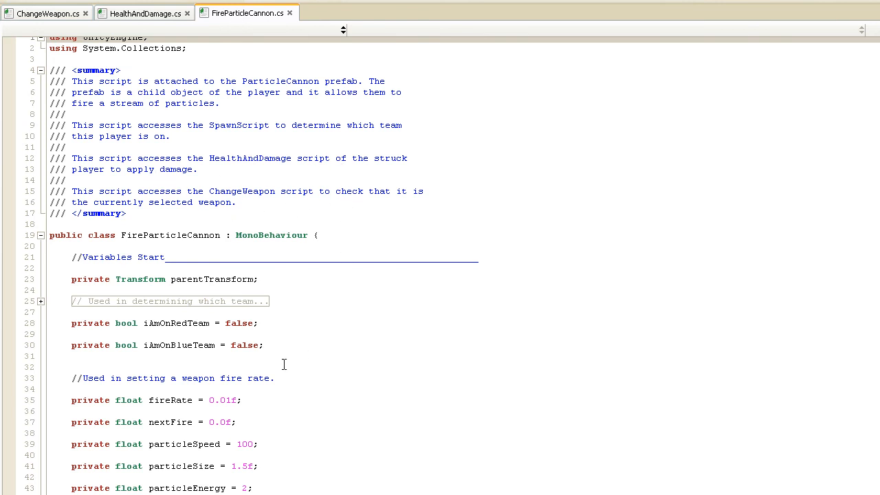
scroll(146, 331, down, 2)
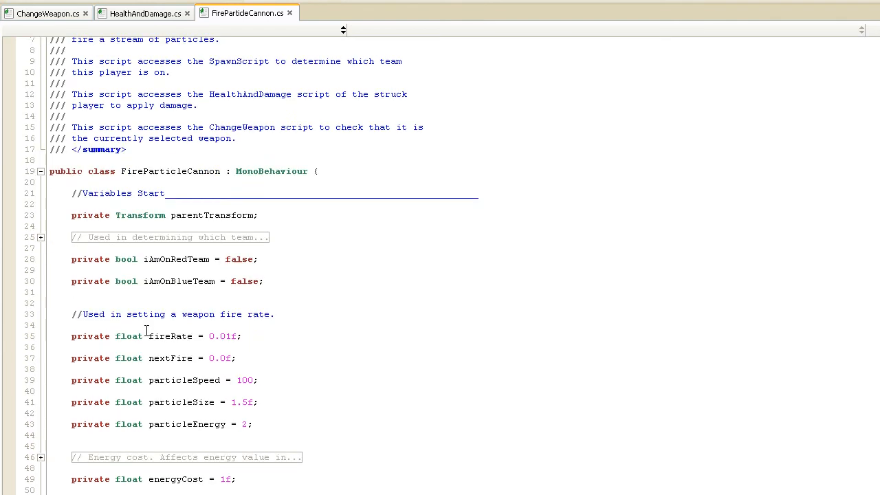
click(41, 237)
scroll(122, 242, down, 2)
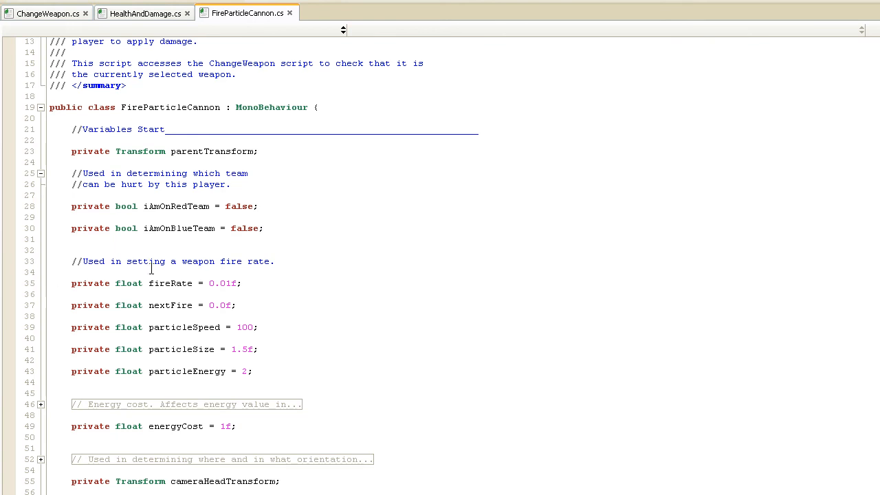
click(228, 284)
text(1)
scroll(252, 305, down, 2)
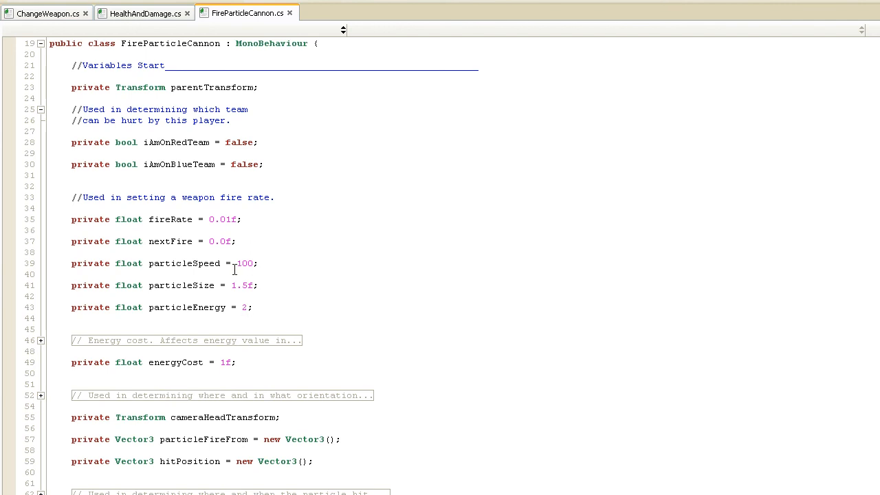
- Expand and examine the comments and variables for the energy cost, beam origin and orientation, and hit effect placement and delay
click(41, 340)
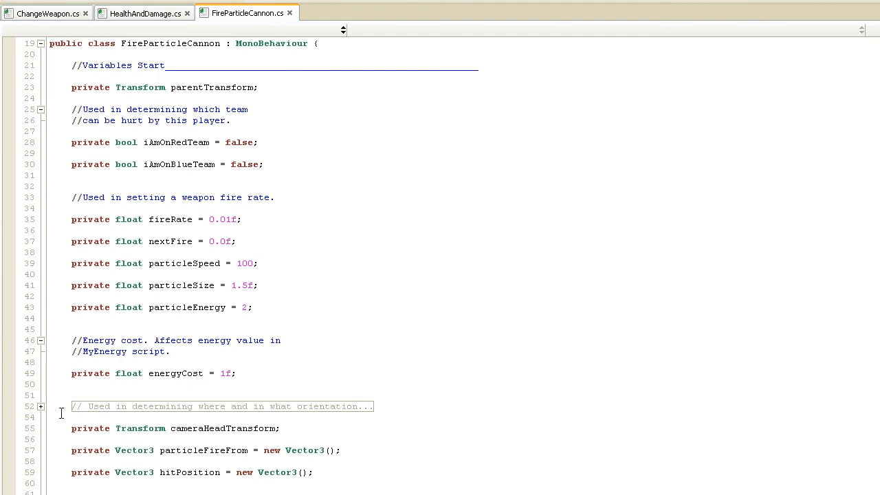
click(40, 406)
scroll(89, 392, down, 4)
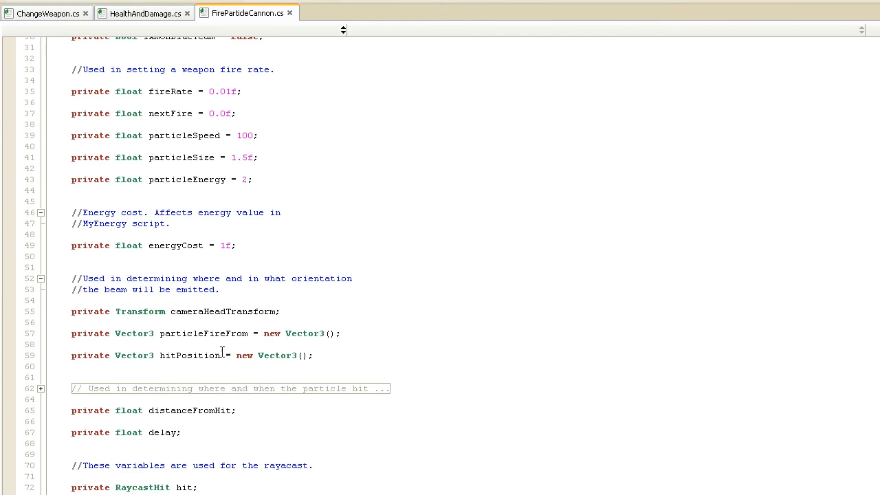
click(40, 388)
scroll(195, 379, down, 2)
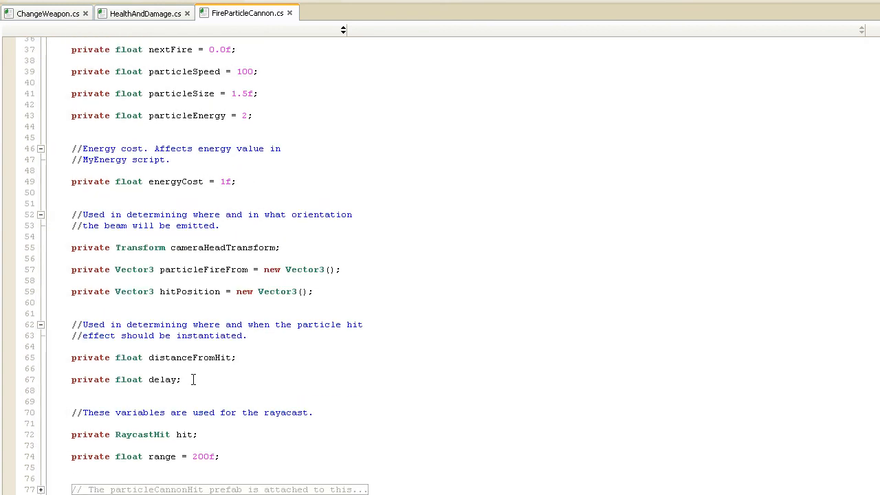
drag(214, 380, 70, 358)
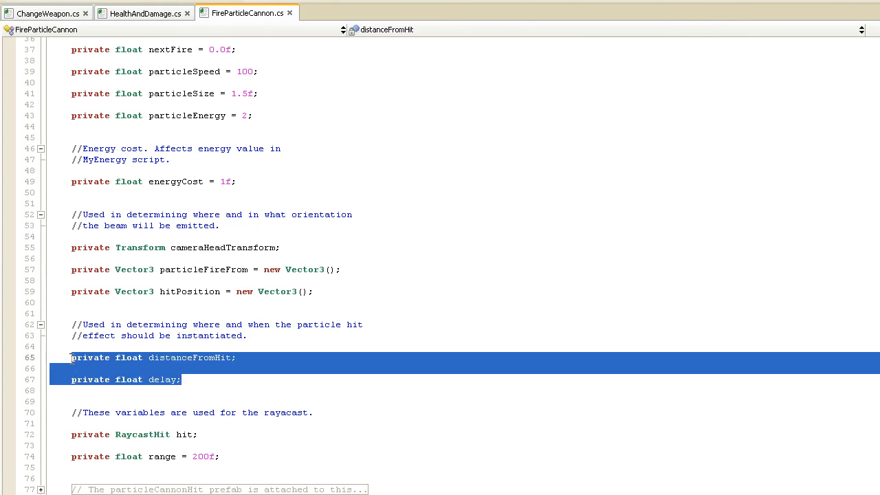
click(230, 377)
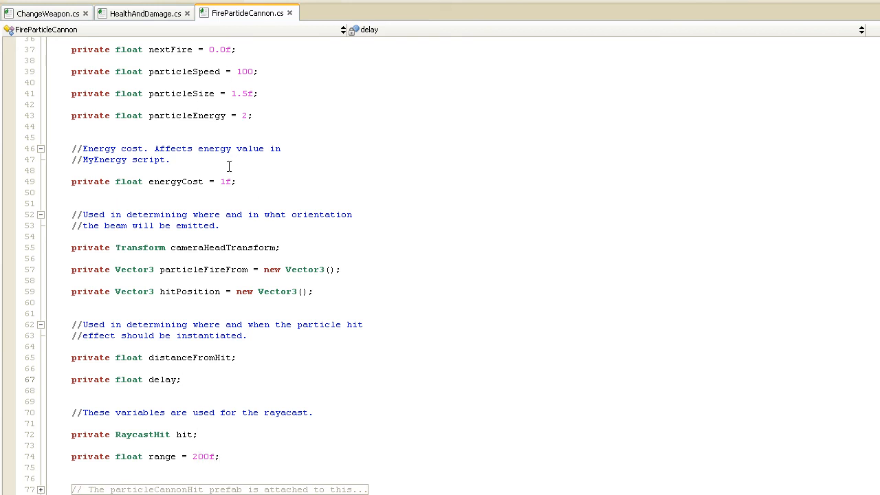
- Examine the raycast variables, the ChangeWeapon and PlayerEnergy references, and the Start function with its team check
scroll(245, 416, down, 4)
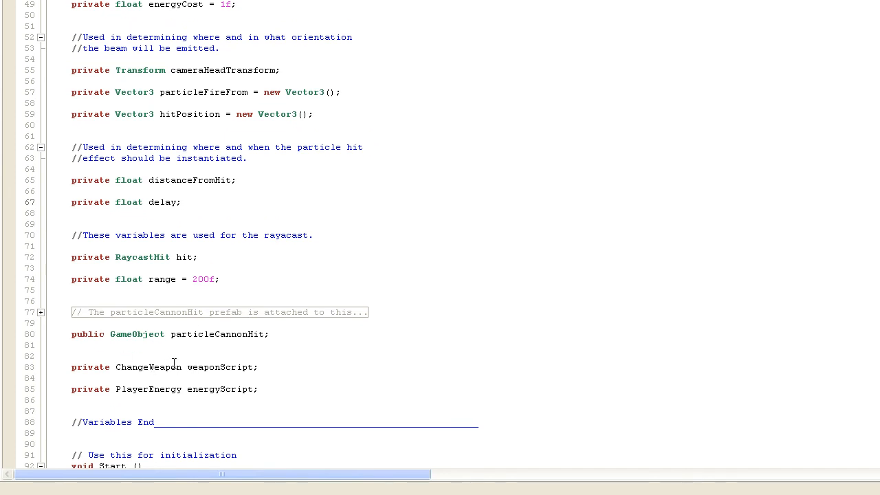
scroll(188, 365, down, 2)
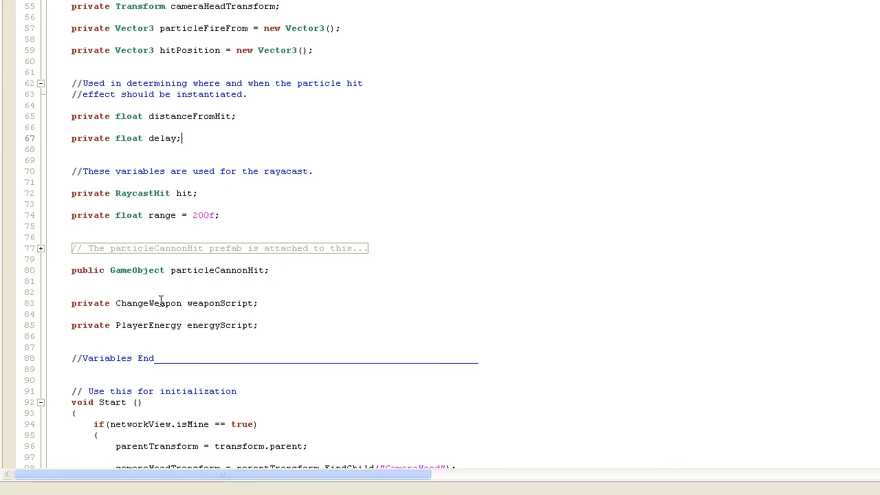
scroll(242, 325, down, 14)
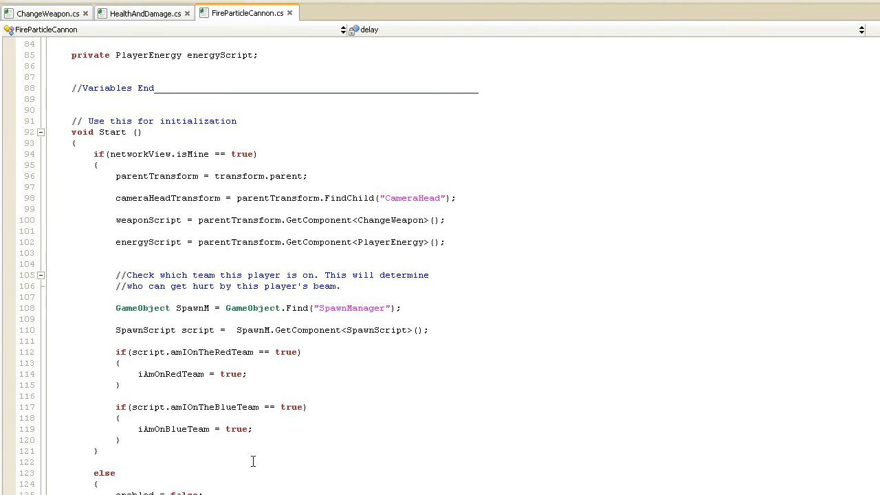
- Examine the Update function's firing conditions and energy drain, following its network call to the EmitParticleCannon RPC
scroll(253, 461, down, 8)
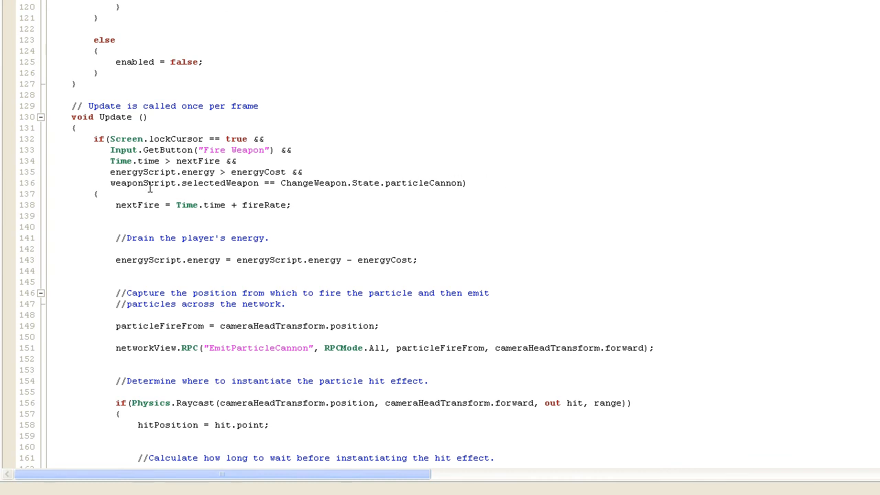
scroll(219, 169, down, 4)
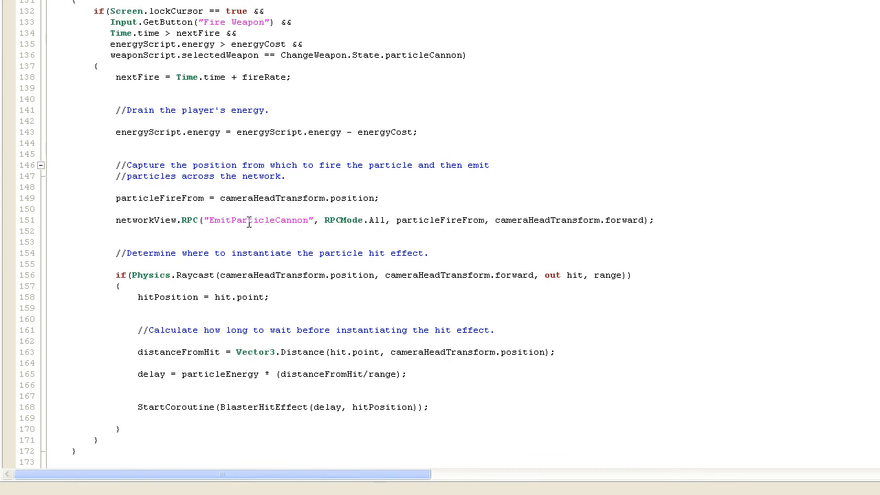
scroll(251, 217, down, 2)
scroll(251, 218, down, 4)
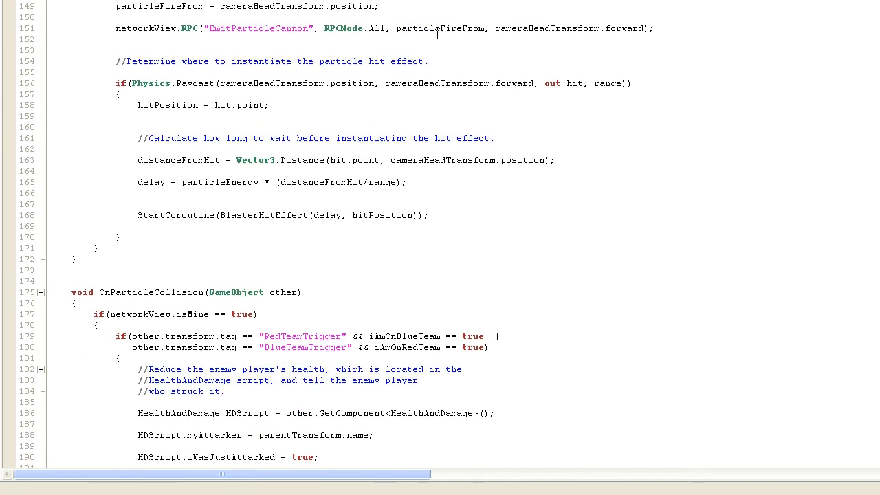
mouse_move(436, 33)
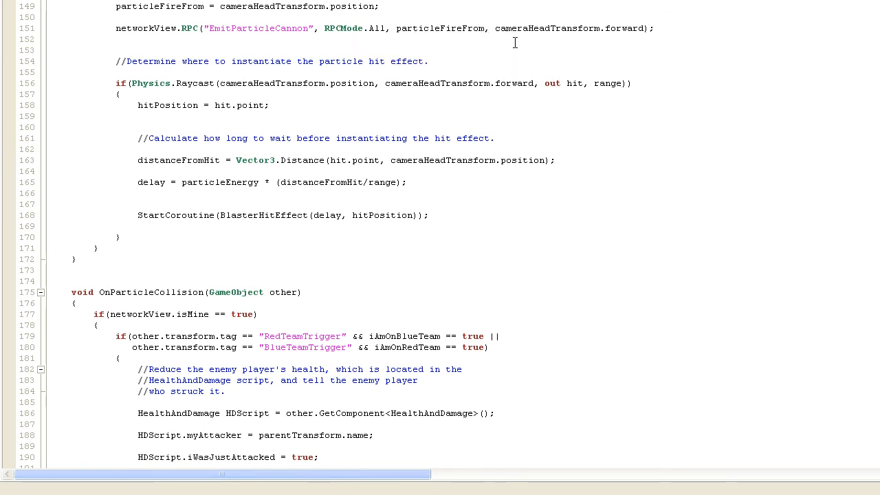
scroll(364, 159, down, 11)
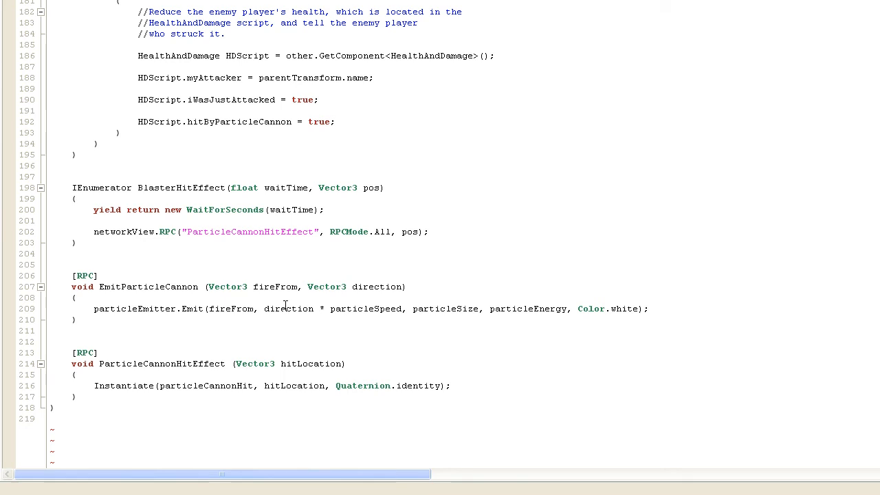
mouse_move(295, 315)
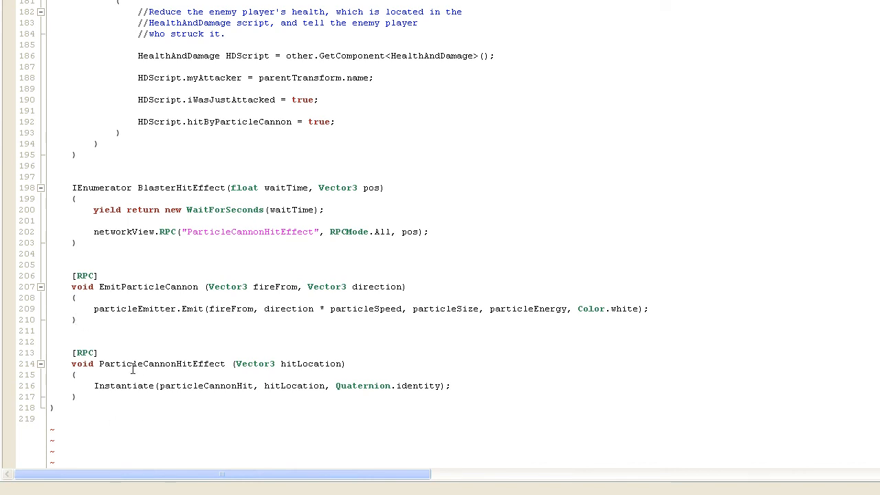
- Examine Update's raycast and hit delay calculation, following its coroutine call to BlasterHitEffect and the ParticleCannonHitEffect RPC
scroll(129, 353, up, 20)
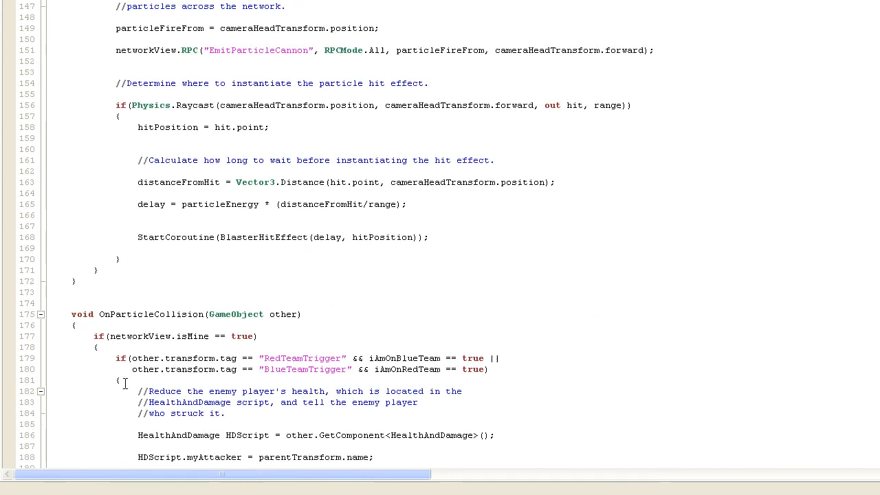
scroll(137, 385, down, 7)
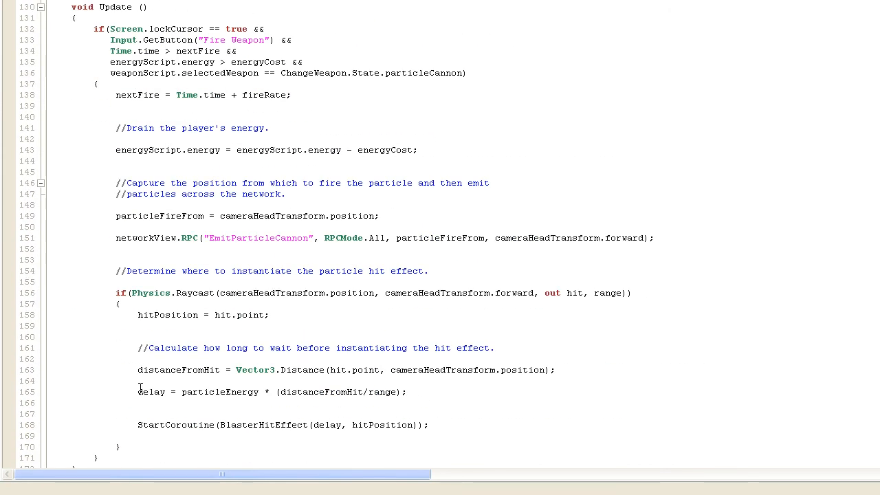
scroll(138, 385, down, 2)
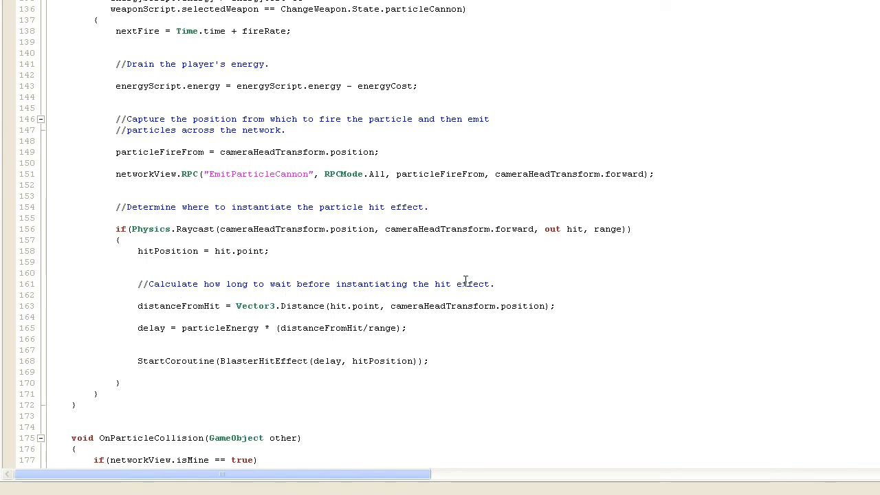
scroll(502, 285, down, 4)
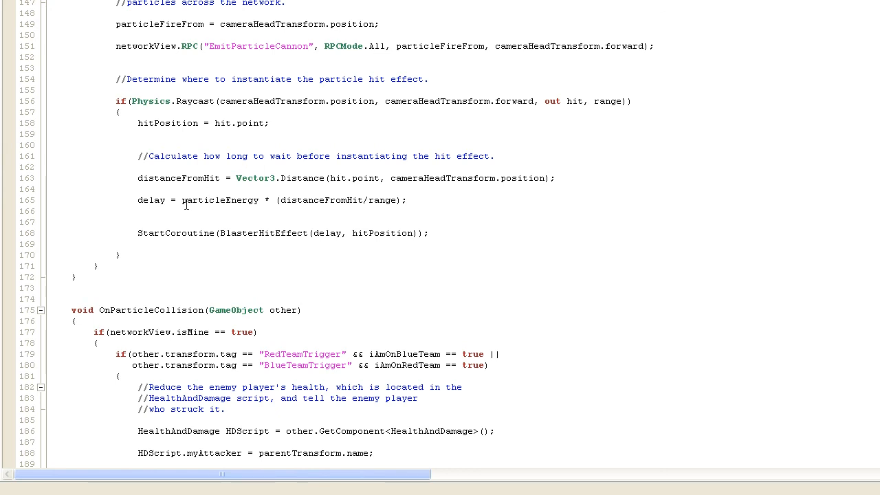
mouse_move(179, 205)
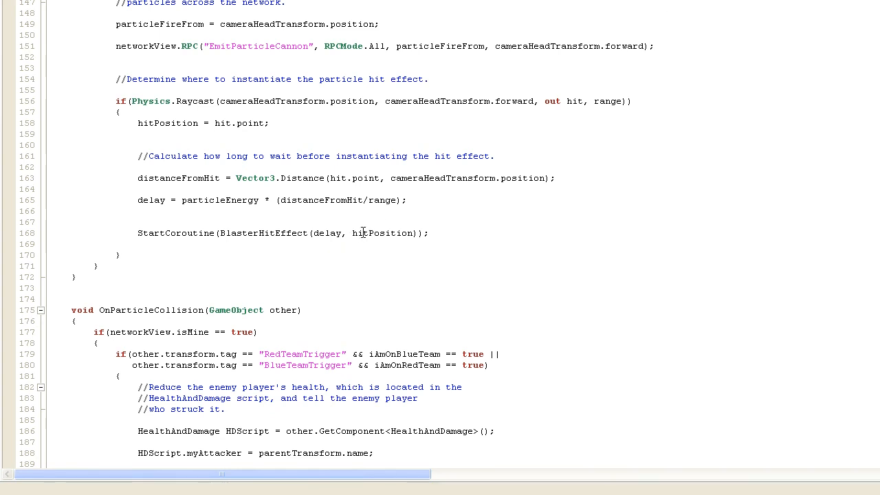
scroll(346, 226, down, 2)
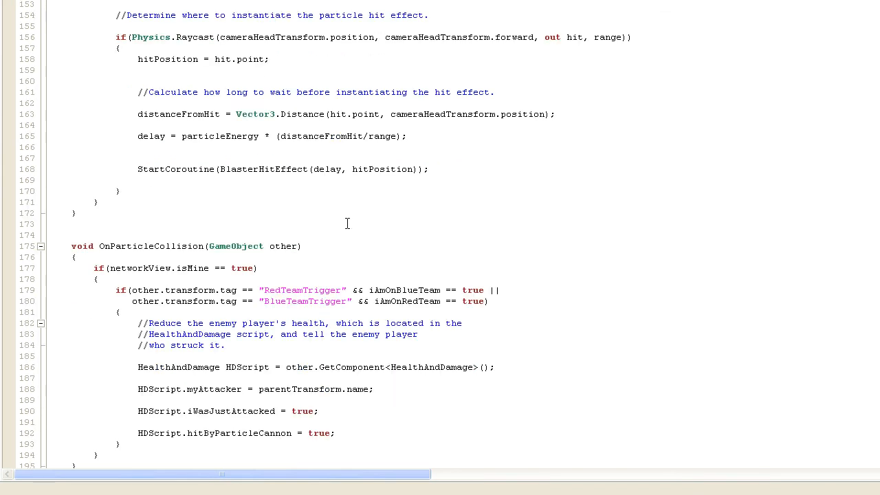
scroll(393, 176, down, 9)
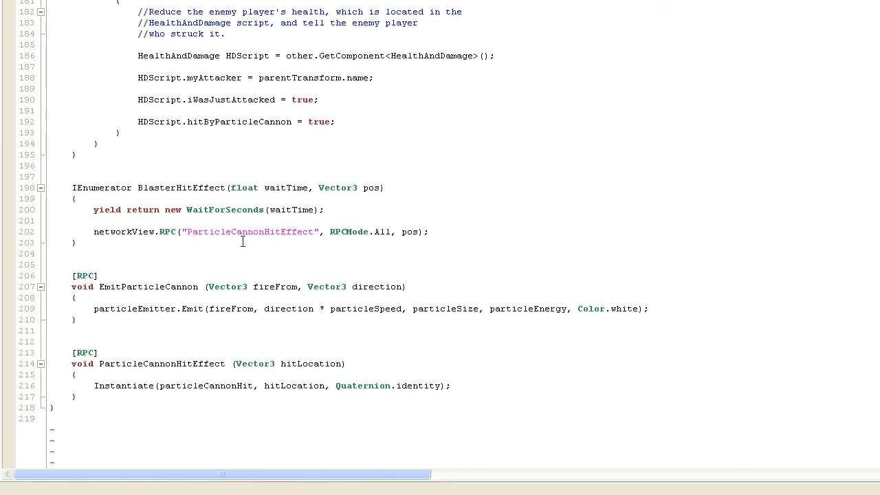
- Examine the OnParticleCollision function, briefly highlighting its code and leaving the cursor at the end of its declaration
scroll(247, 247, up, 6)
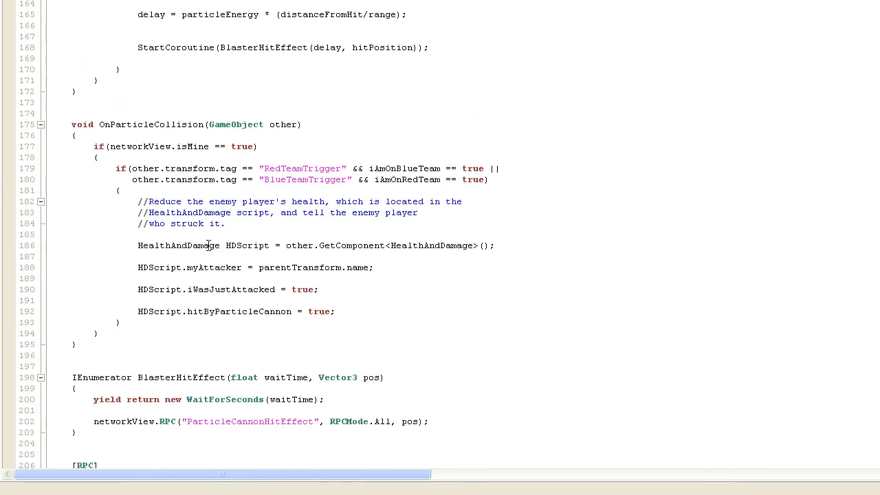
drag(71, 124, 151, 336)
click(151, 336)
click(97, 135)
mouse_move(71, 122)
mouse_down()
mouse_move(93, 123)
mouse_move(71, 114)
mouse_up()
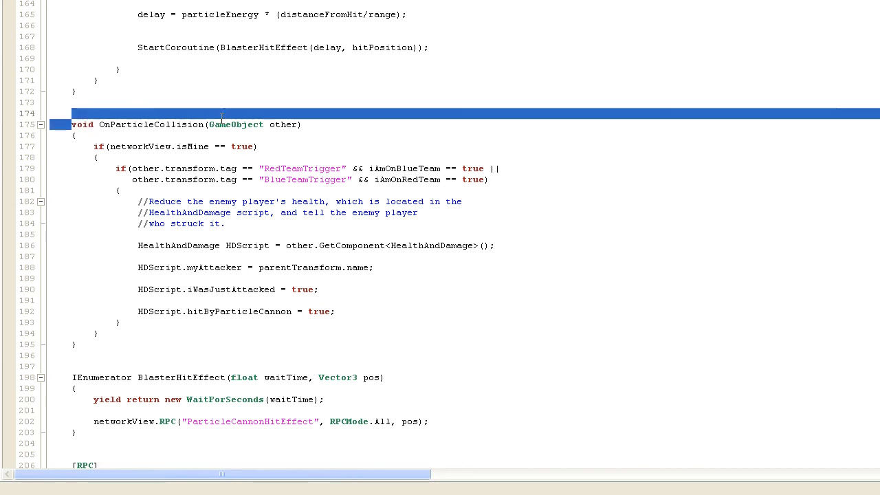
click(315, 124)
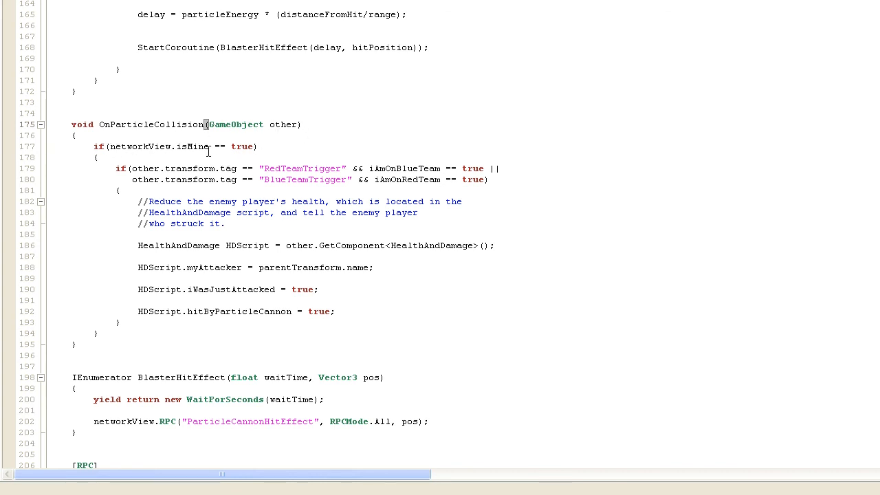
- Compare the team flags set in Start with OnParticleCollision's team trigger tag checks and its HealthAndDamage assignments
scroll(192, 180, up, 8)
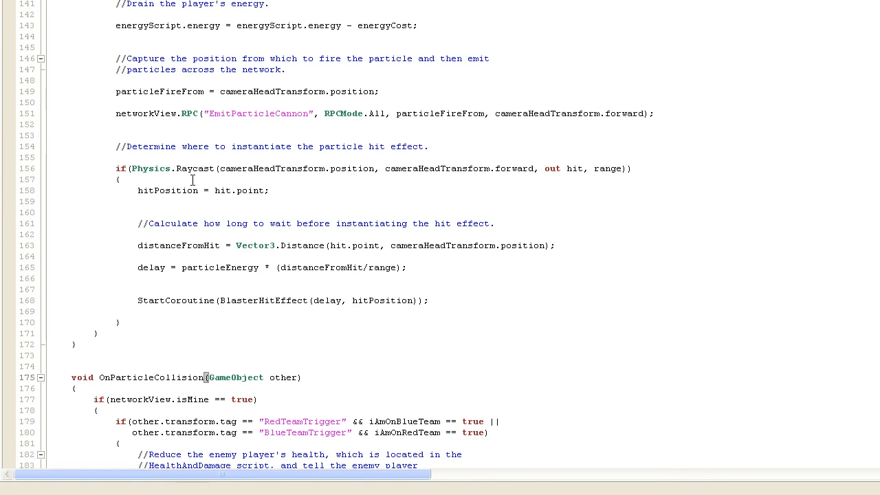
scroll(193, 180, up, 17)
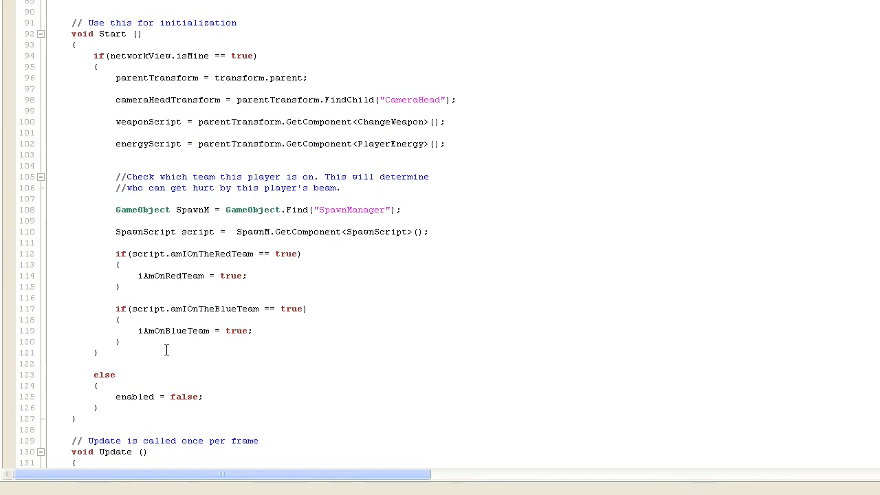
scroll(85, 393, down, 20)
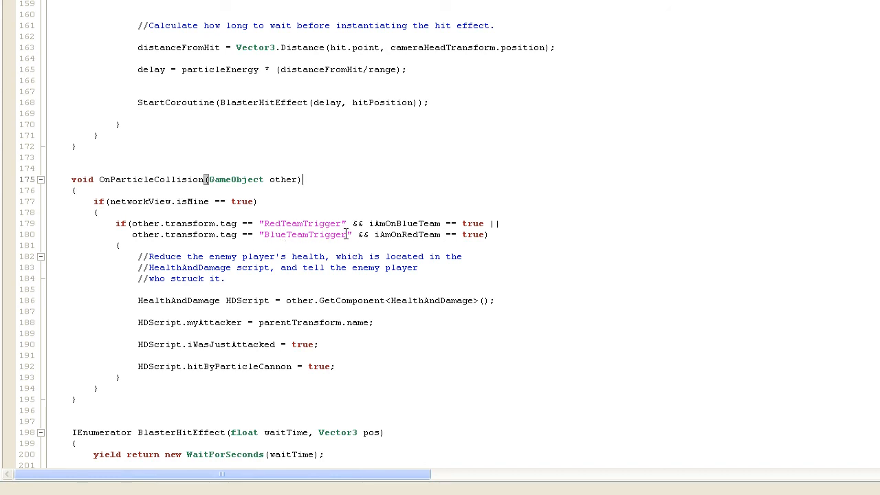
mouse_move(420, 223)
scroll(172, 251, down, 2)
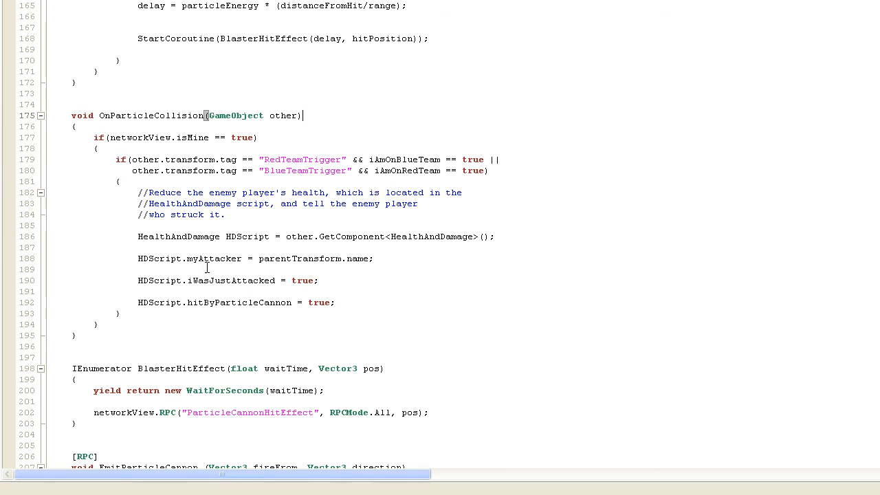
- Skim the whole FireParticleCannon script once more, from its summary to the RPC functions, and return to the summary
scroll(284, 313, down, 5)
scroll(284, 302, up, 20)
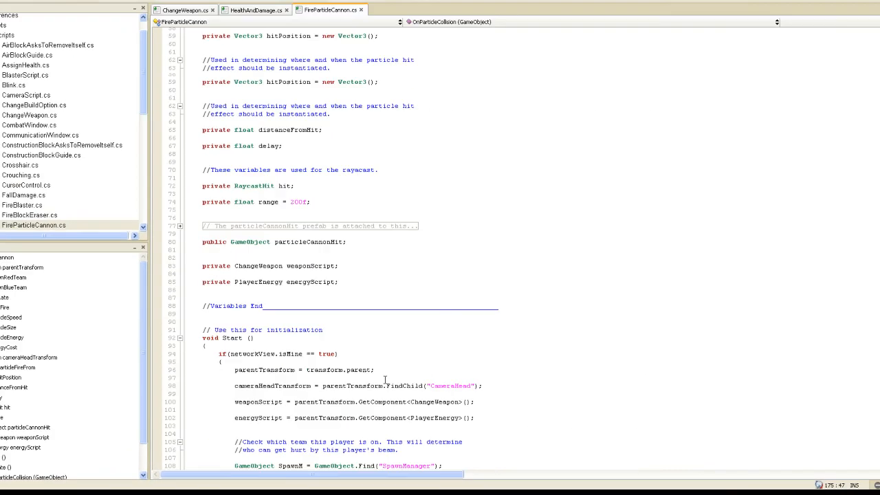
scroll(385, 380, up, 15)
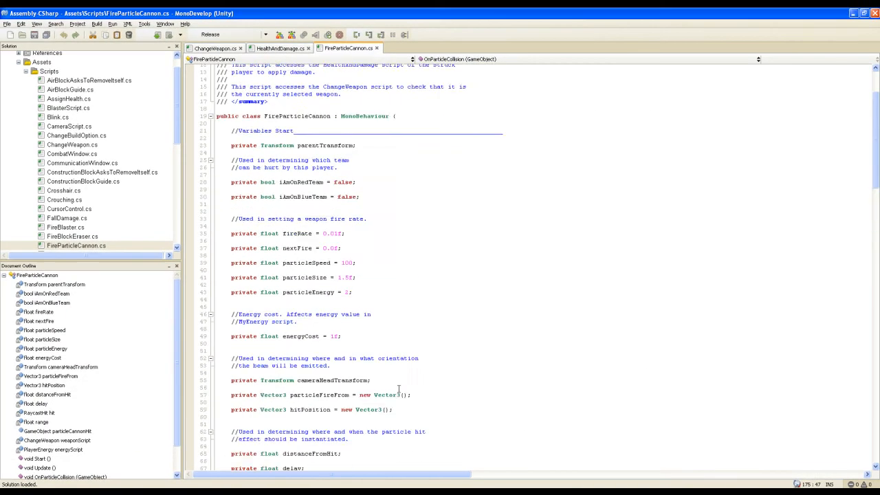
scroll(399, 389, up, 2)
scroll(399, 385, down, 20)
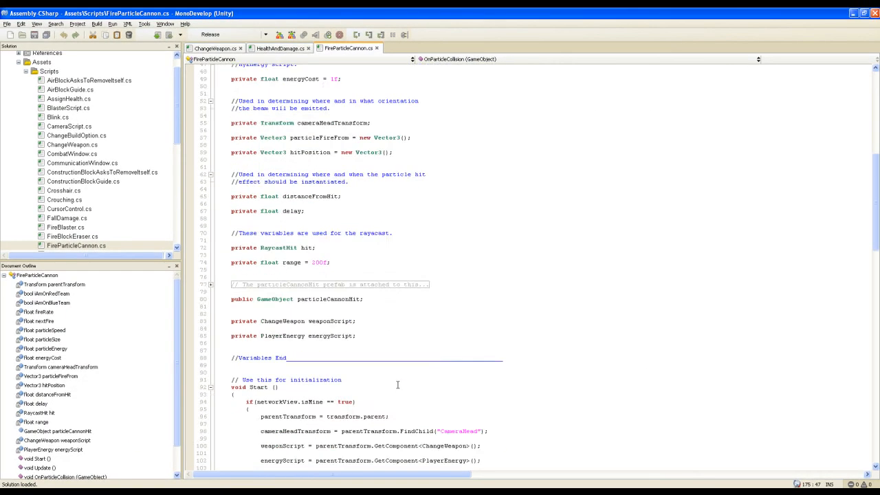
scroll(399, 382, down, 10)
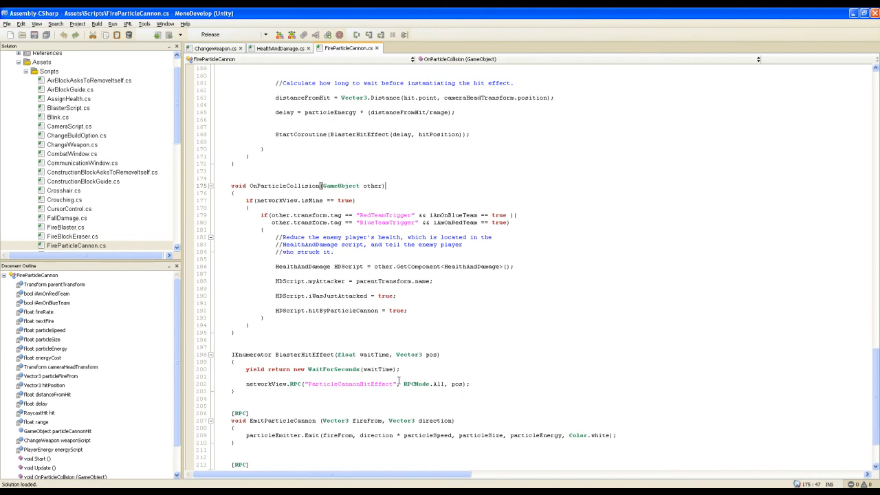
scroll(372, 413, up, 20)
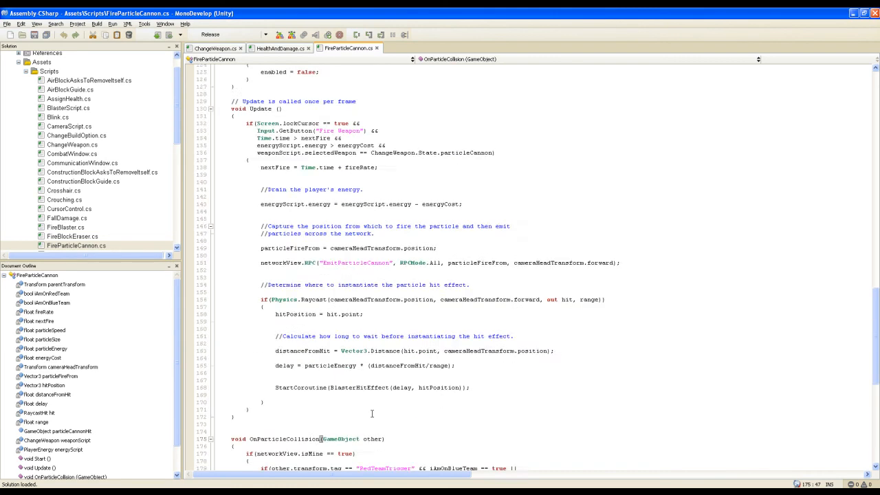
scroll(378, 414, up, 5)
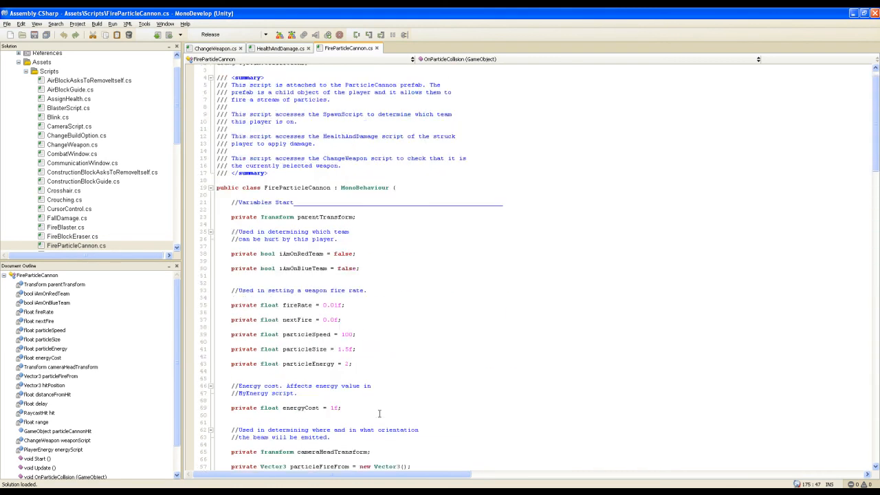